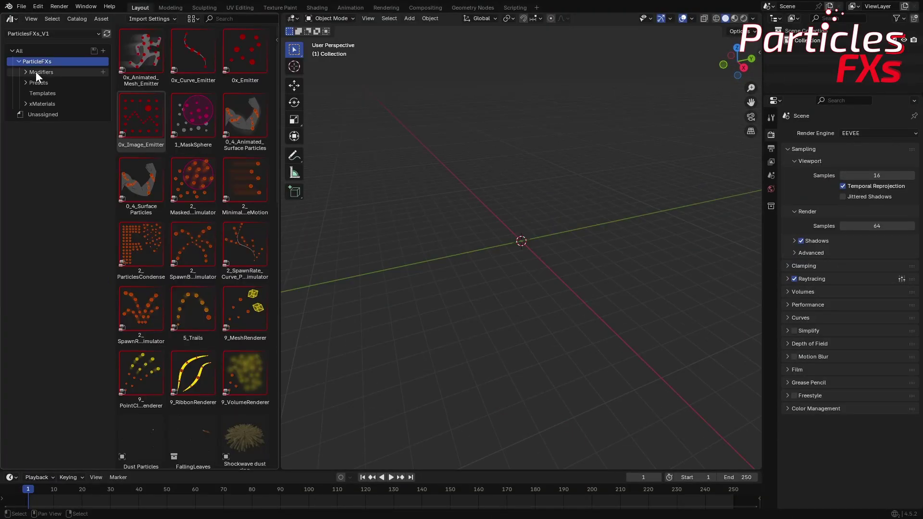
Expand the Presets catalog and show the Templates catalog in the ParticlesFXs_V1 library.
{"action": "left_click", "coordinate": [26, 136]}
{"action": "left_click", "coordinate": [41, 177]}
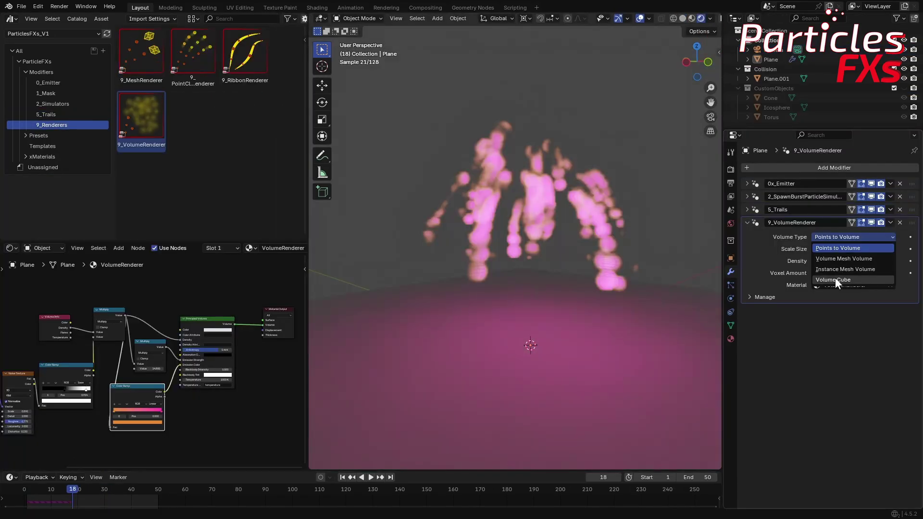
Set the volume type of the plane's 9_VolumeRenderer modifier to Volume Cube.
{"action": "left_click", "coordinate": [835, 278]}
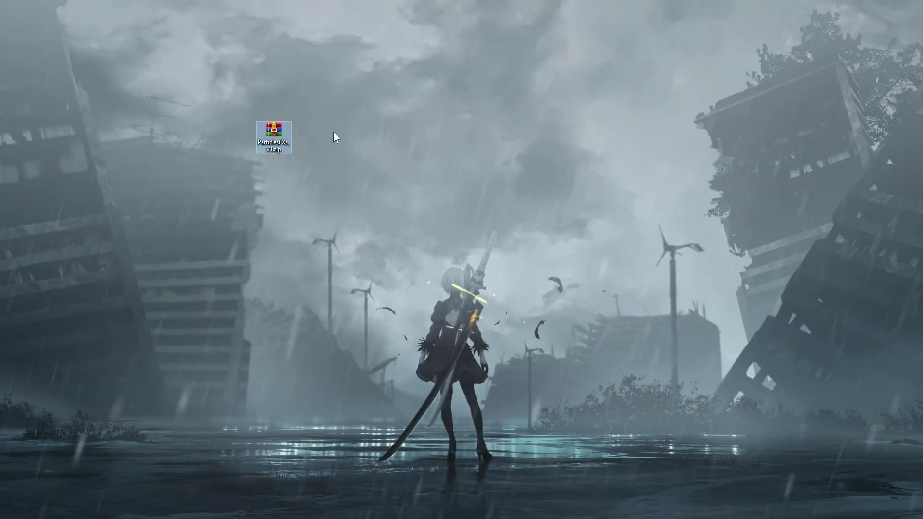
Extract the ParticlesFXs_V1.zip archive directly onto the desktop.
{"action": "right_click", "coordinate": [280, 134]}
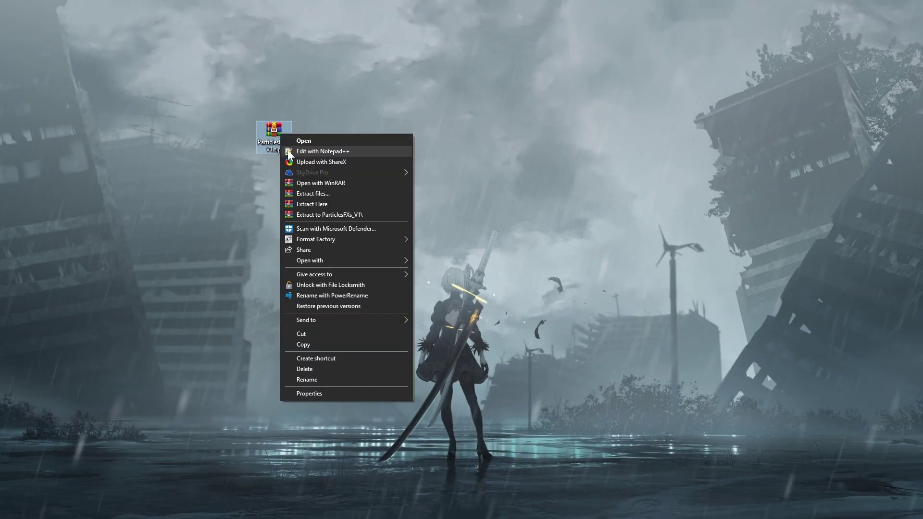
{"action": "left_click", "coordinate": [310, 204]}
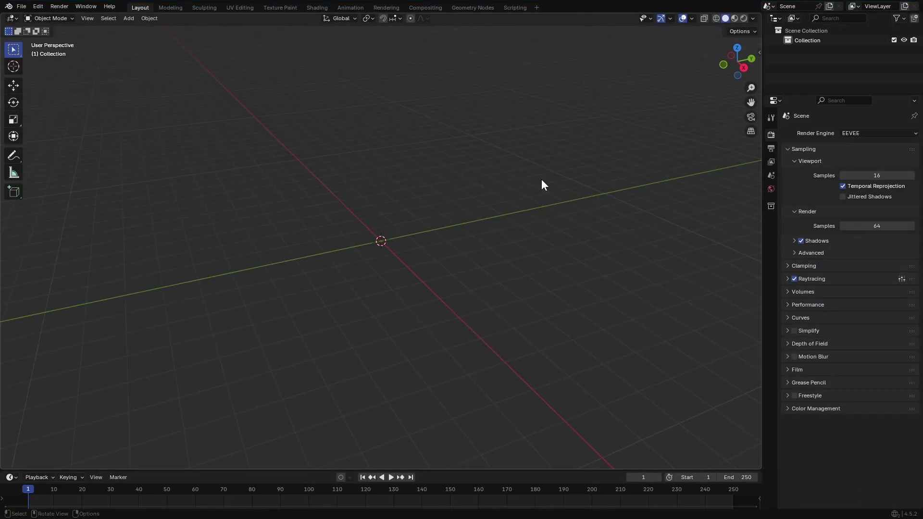
Add the ParticlesFXs_V1 folder on the desktop as an asset library in Blender's preferences.
{"action": "left_click", "coordinate": [42, 12]}
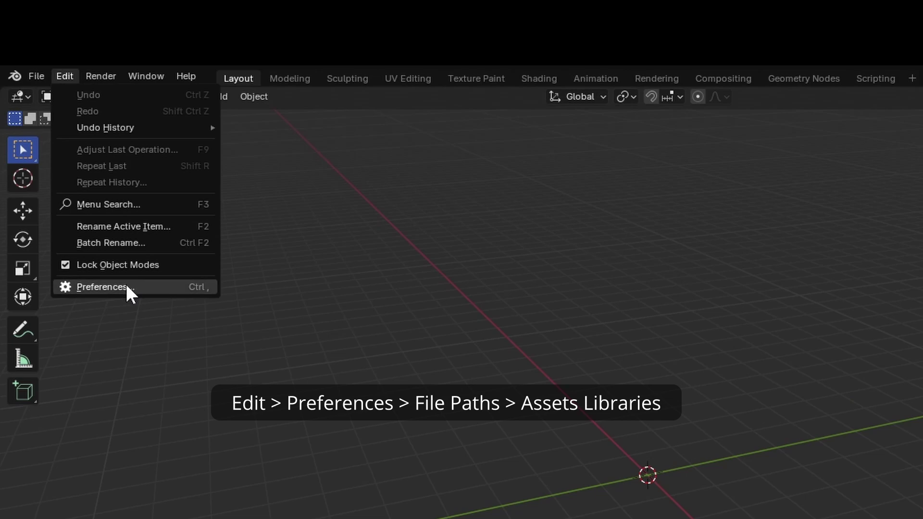
{"action": "left_click", "coordinate": [121, 268]}
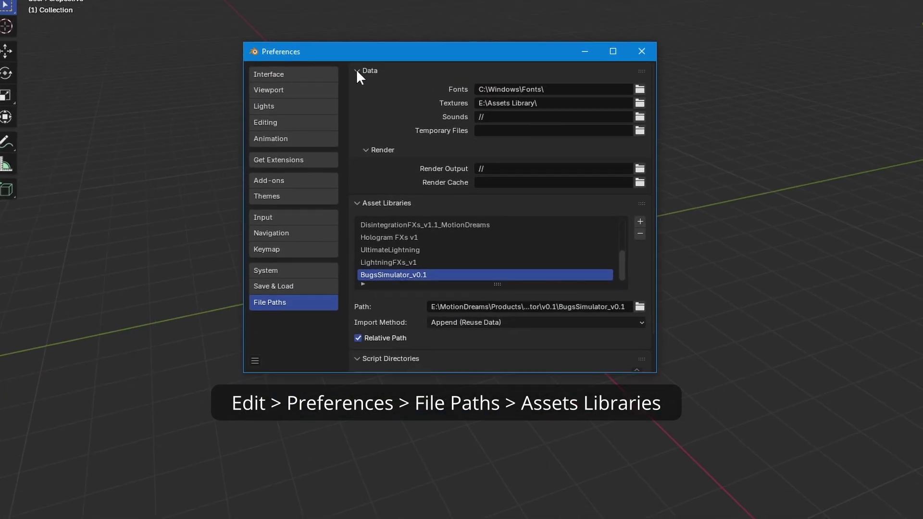
{"action": "left_click", "coordinate": [357, 71]}
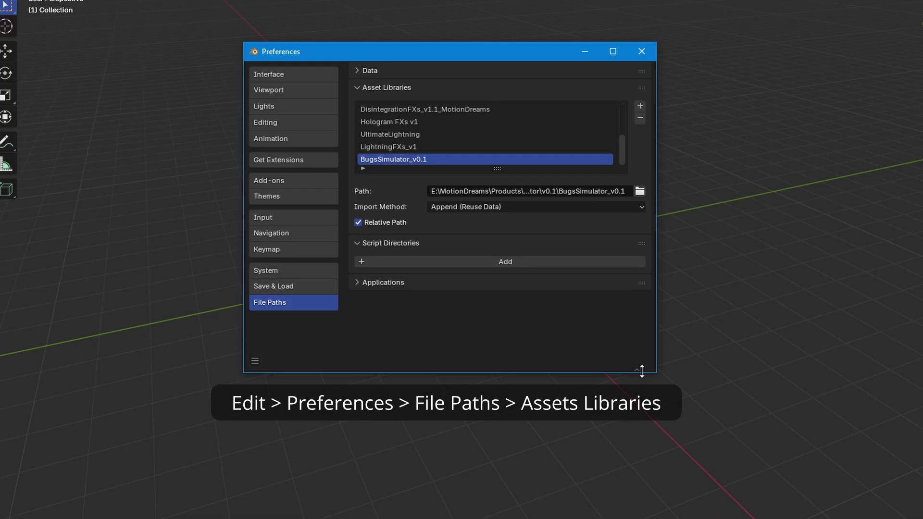
{"action": "left_click", "coordinate": [640, 106]}
{"action": "left_click", "coordinate": [141, 191]}
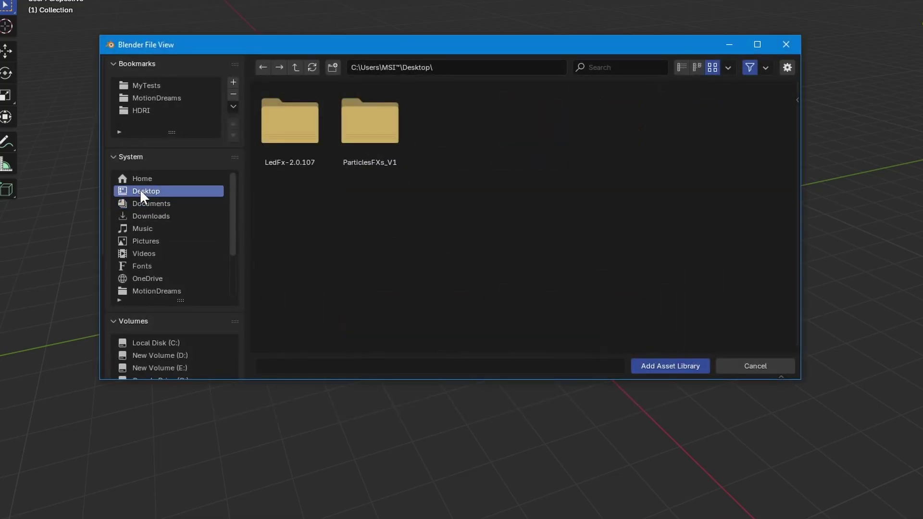
{"action": "double_click", "coordinate": [384, 135]}
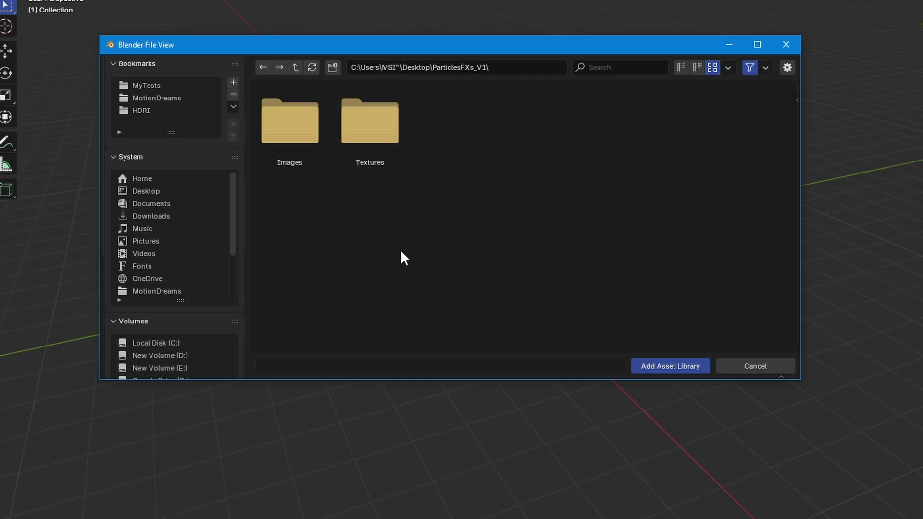
{"action": "left_click", "coordinate": [681, 371]}
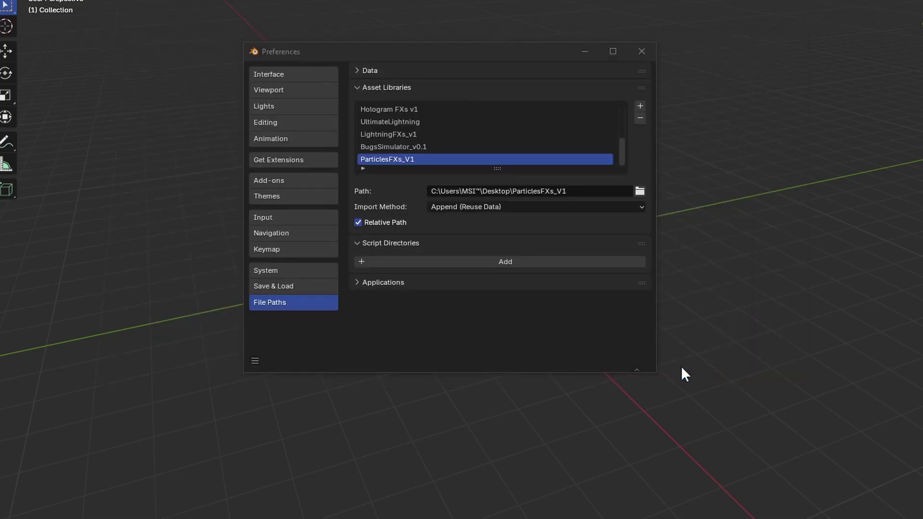
Save the preferences with the ParticlesFXs_V1 library selected and close the preferences window.
{"action": "left_click", "coordinate": [415, 160]}
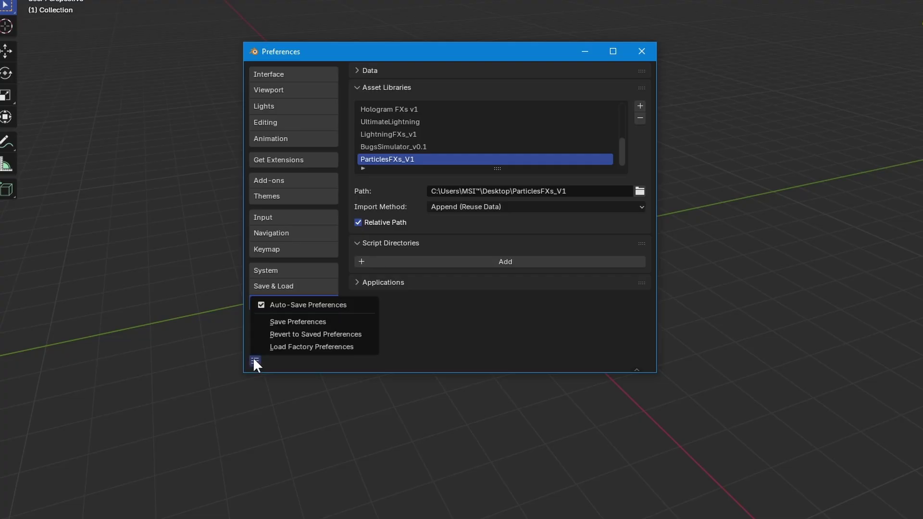
{"action": "left_click", "coordinate": [315, 322]}
{"action": "left_click", "coordinate": [641, 51]}
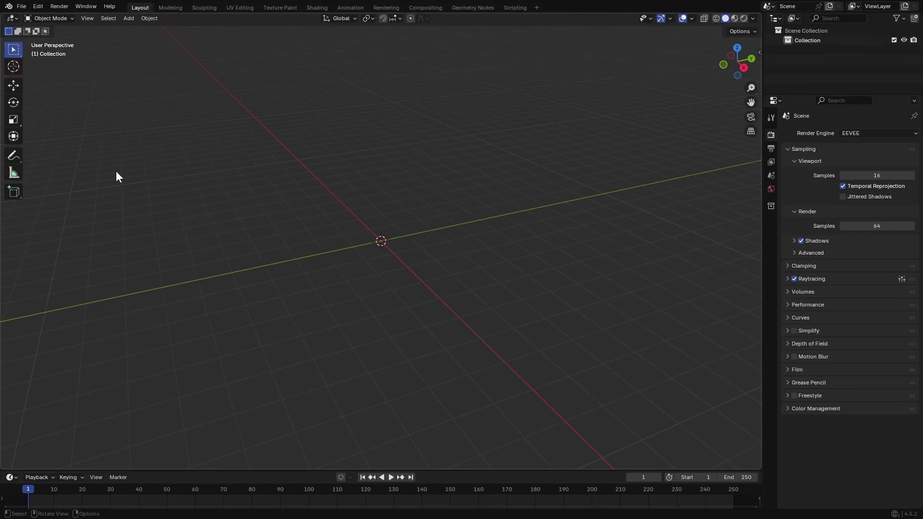
Split the 3D viewport vertically and turn the new area into an Asset Browser.
{"action": "left_click_drag", "start_coordinate": [2, 16], "coordinate": [129, 21]}
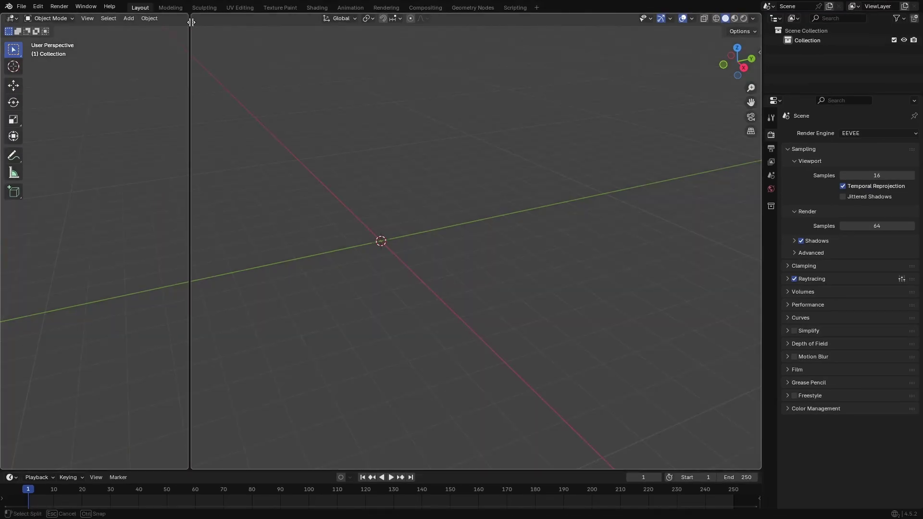
{"action": "left_click_drag", "start_coordinate": [210, 23], "coordinate": [206, 24]}
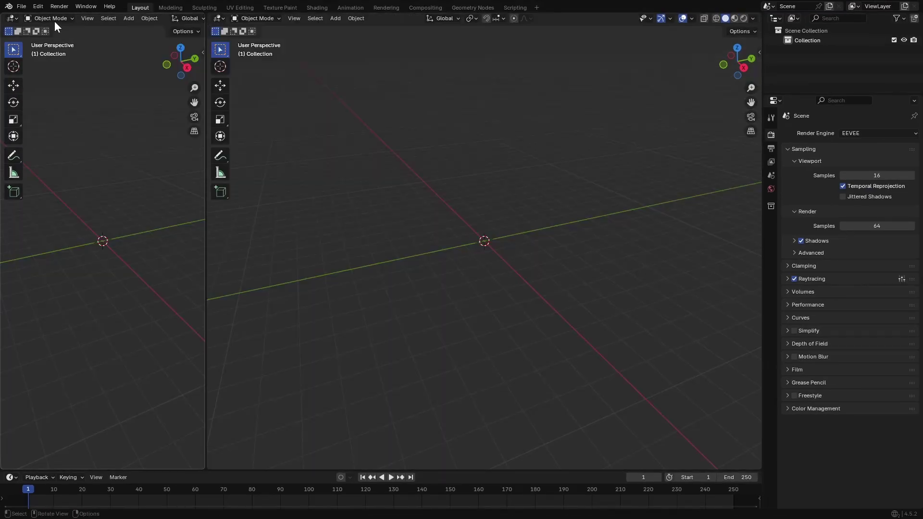
{"action": "left_click", "coordinate": [12, 18]}
{"action": "left_click", "coordinate": [328, 74]}
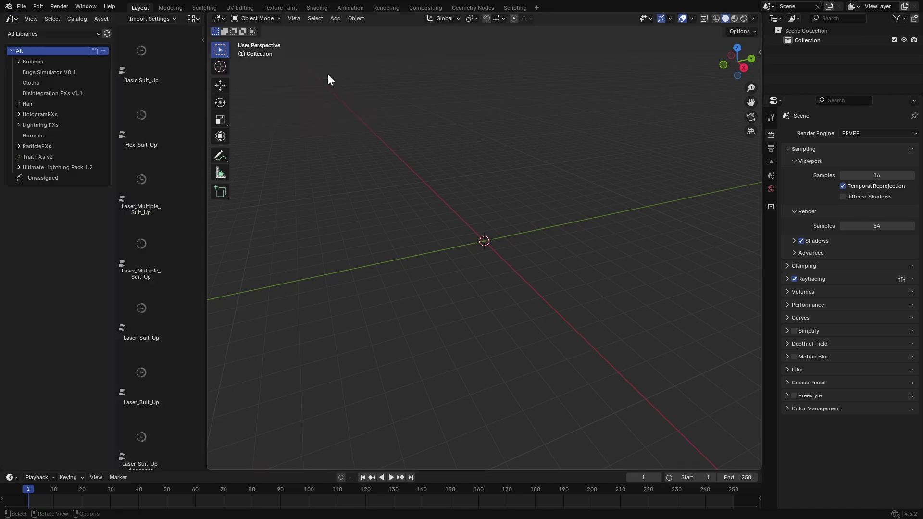
Show only the ParticlesFXs_V1 library in the Asset Browser and widen its area to three columns of assets.
{"action": "left_click", "coordinate": [53, 34]}
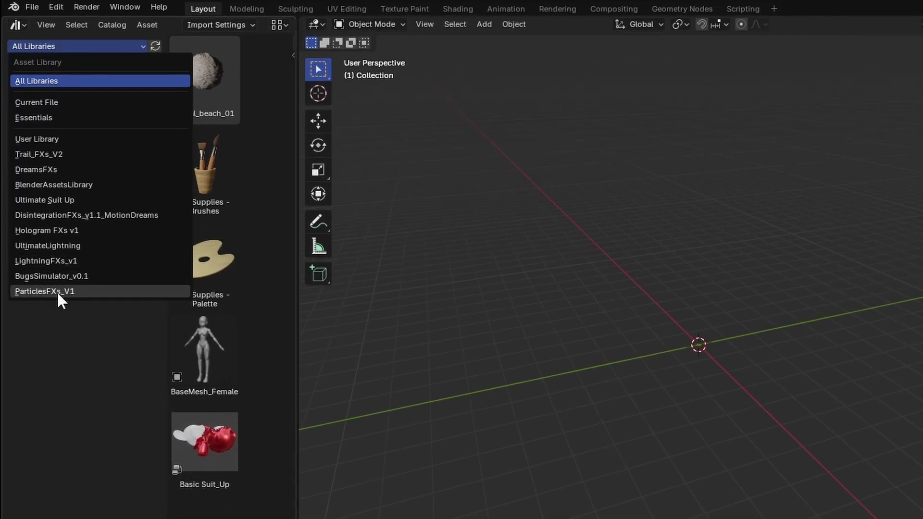
{"action": "left_click", "coordinate": [57, 291]}
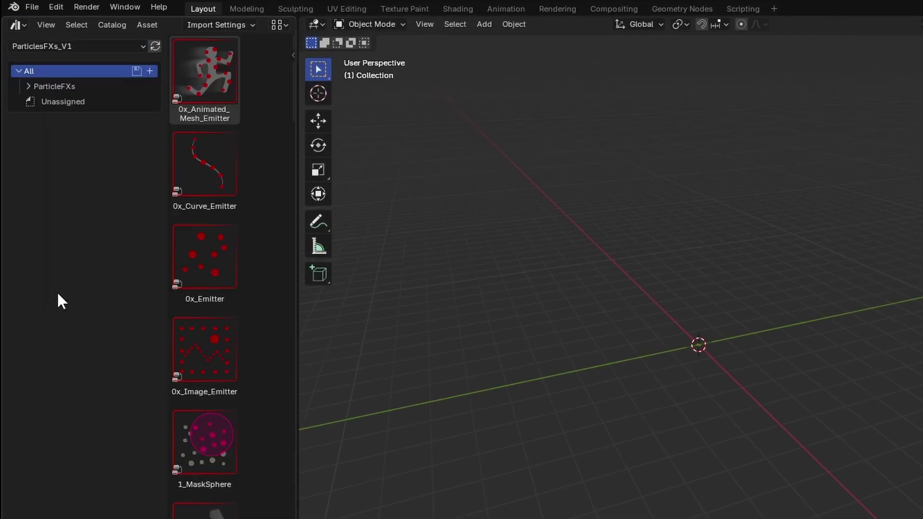
{"action": "left_click_drag", "start_coordinate": [303, 245], "coordinate": [353, 245]}
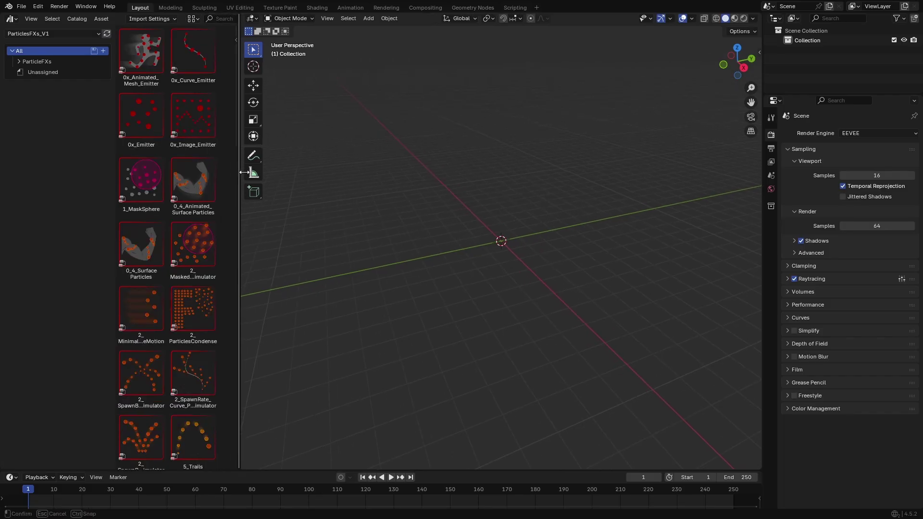
{"action": "left_click_drag", "start_coordinate": [244, 172], "coordinate": [280, 172]}
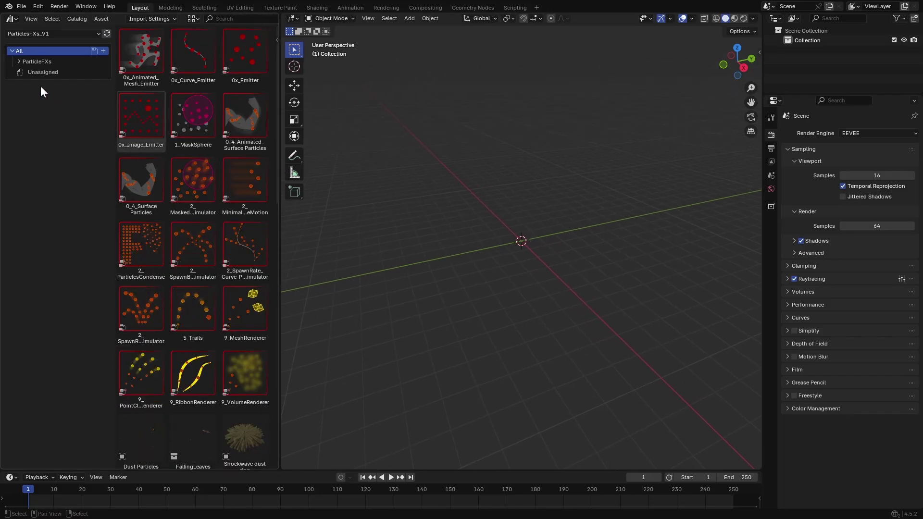
Expand the ParticleFXs catalog and examine the contents of its Modifiers catalog.
{"action": "left_click", "coordinate": [18, 61]}
{"action": "left_click", "coordinate": [34, 63]}
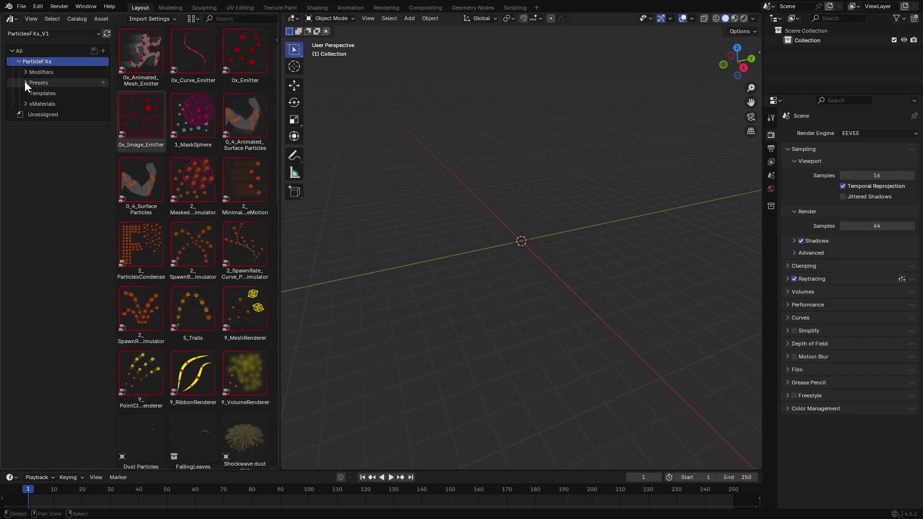
{"action": "left_click", "coordinate": [31, 71]}
{"action": "left_click", "coordinate": [31, 72]}
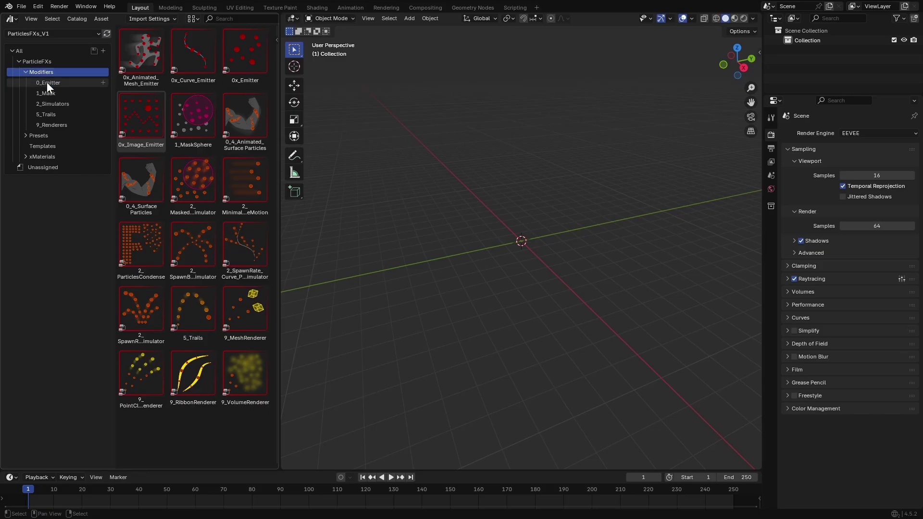
Look through the Presets, Templates and xMaterials catalogs, and collapse Presets and Modifiers again.
{"action": "left_click", "coordinate": [26, 136]}
{"action": "left_click", "coordinate": [38, 137]}
{"action": "left_click", "coordinate": [39, 177]}
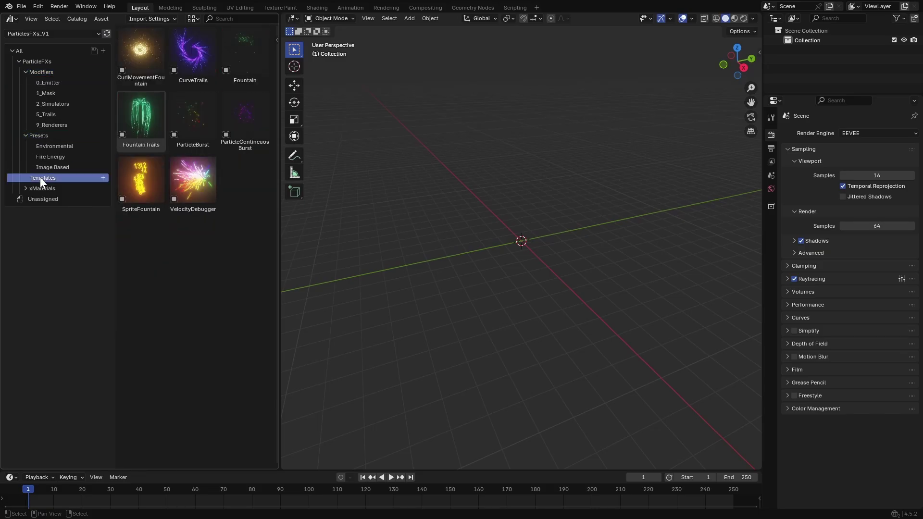
{"action": "left_click", "coordinate": [40, 188]}
{"action": "left_click", "coordinate": [34, 136]}
{"action": "left_click", "coordinate": [25, 135]}
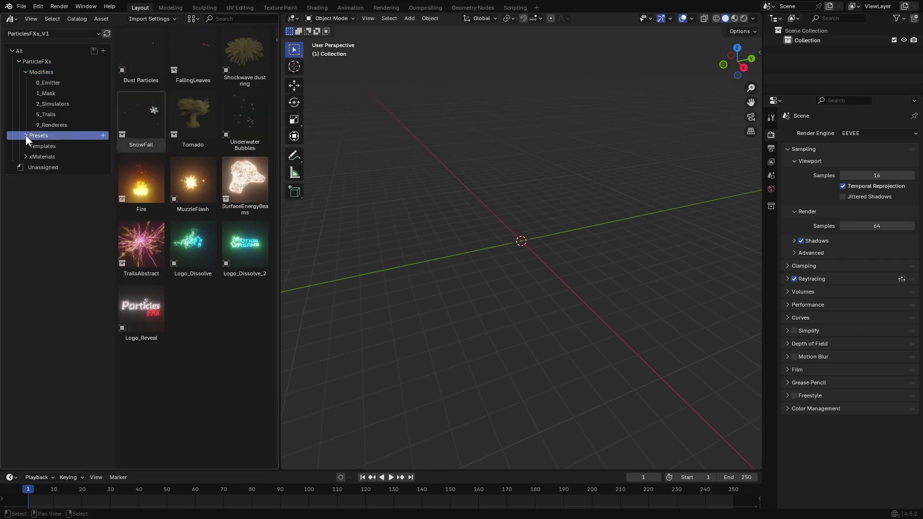
{"action": "left_click", "coordinate": [38, 72]}
{"action": "left_click", "coordinate": [25, 71]}
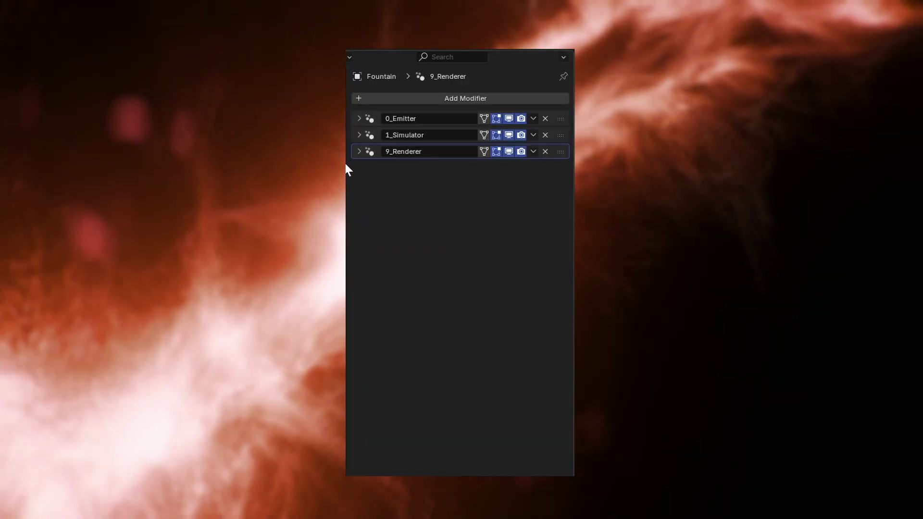
Inspect the settings of the Fountain object's renderer, simulator and emitter modifiers one after another, collapsing each again.
{"action": "left_click", "coordinate": [359, 152]}
{"action": "left_click", "coordinate": [359, 150]}
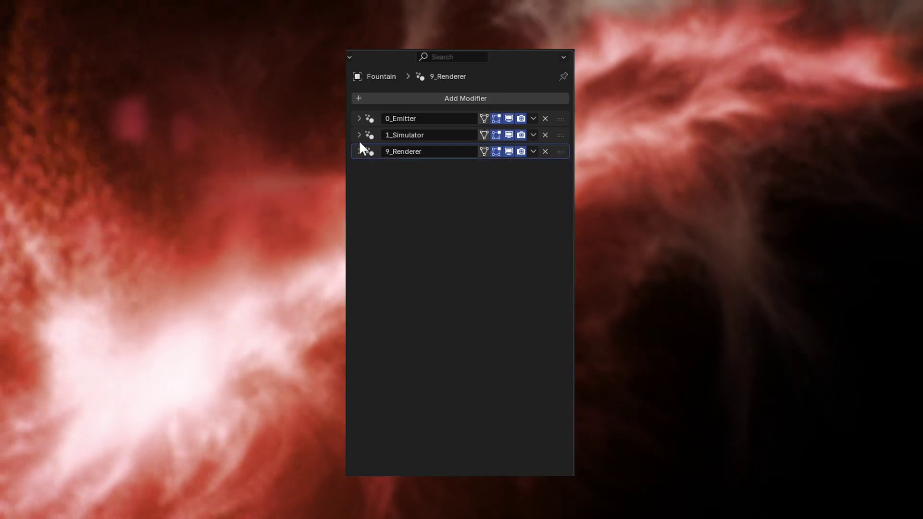
{"action": "left_click", "coordinate": [358, 134]}
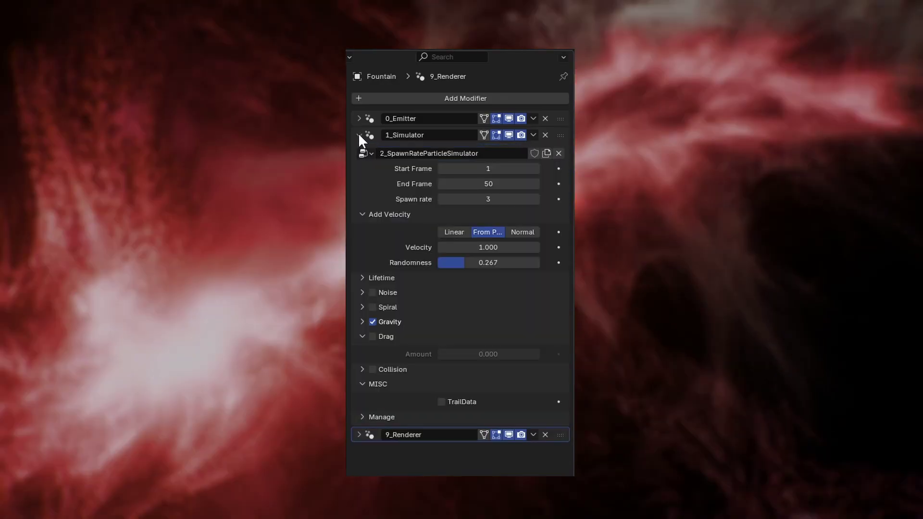
{"action": "left_click", "coordinate": [359, 134]}
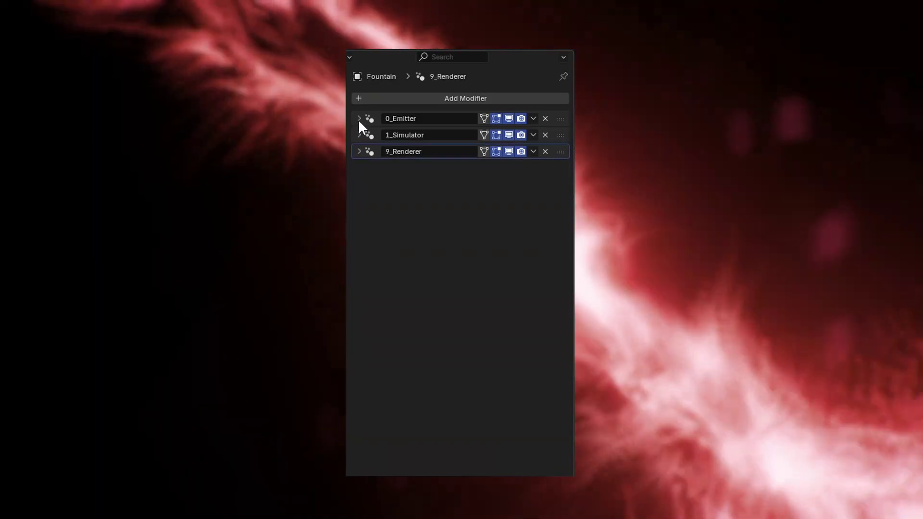
{"action": "left_click", "coordinate": [359, 118]}
{"action": "left_click", "coordinate": [358, 118]}
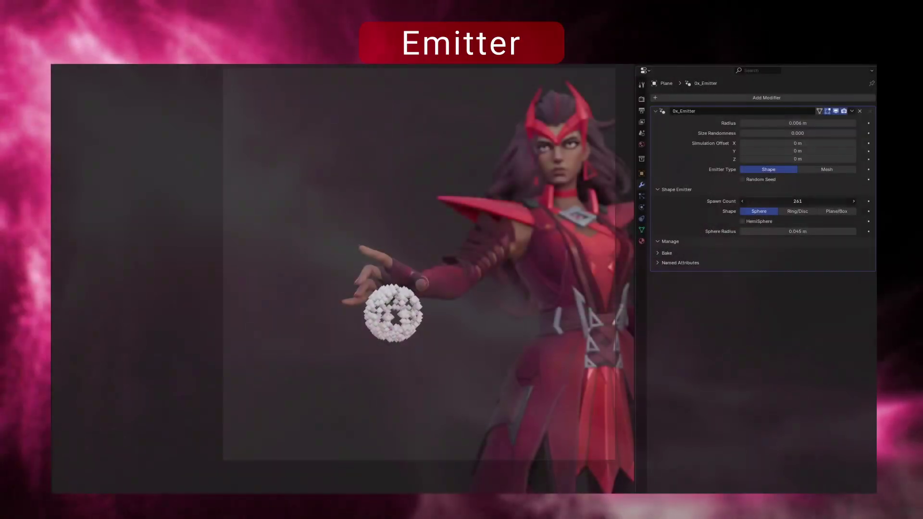
Set the emitter's spawn count to 295 and switch its shape to Ring/Disc and finally Plane/Box.
{"action": "left_click_drag", "start_coordinate": [798, 201], "coordinate": [800, 202]}
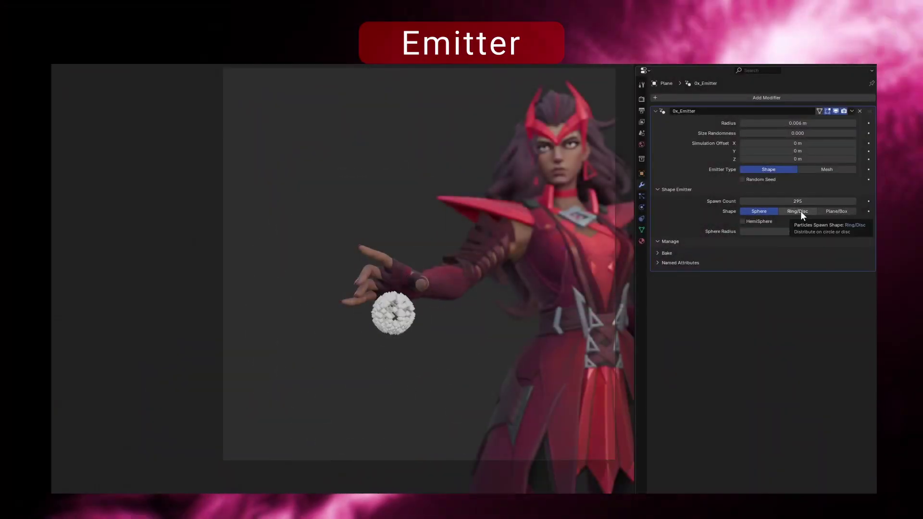
{"action": "left_click", "coordinate": [798, 211]}
{"action": "left_click", "coordinate": [836, 211]}
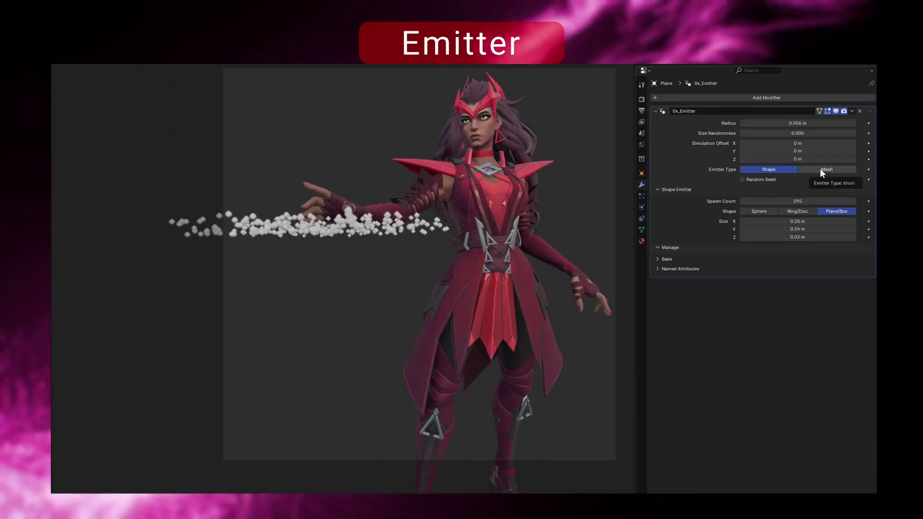
Switch the emitter type to Mesh and adjust the mesh emitter's settings.
{"action": "left_click", "coordinate": [827, 169]}
{"action": "left_click_drag", "start_coordinate": [834, 231], "coordinate": [779, 233]}
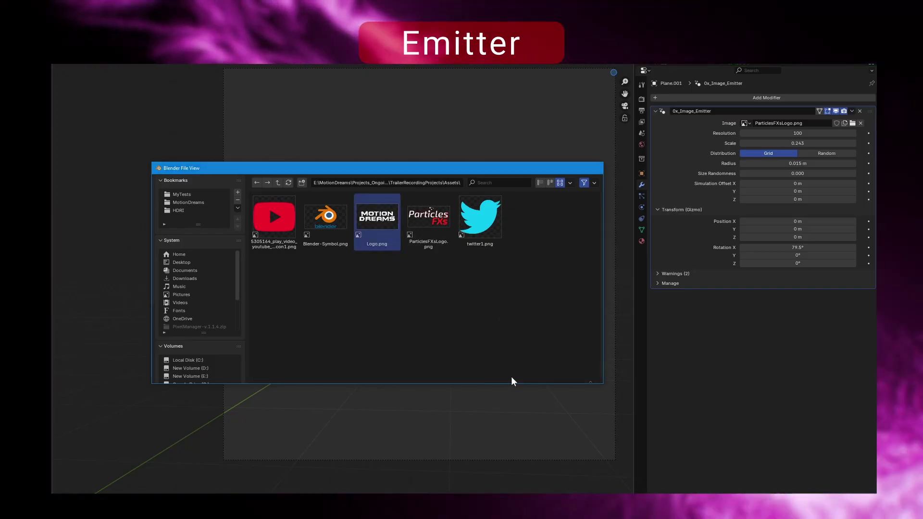
Load Logo.png as the image emitter's source image, and replace it with the YouTube play icon image.
{"action": "left_click", "coordinate": [517, 376]}
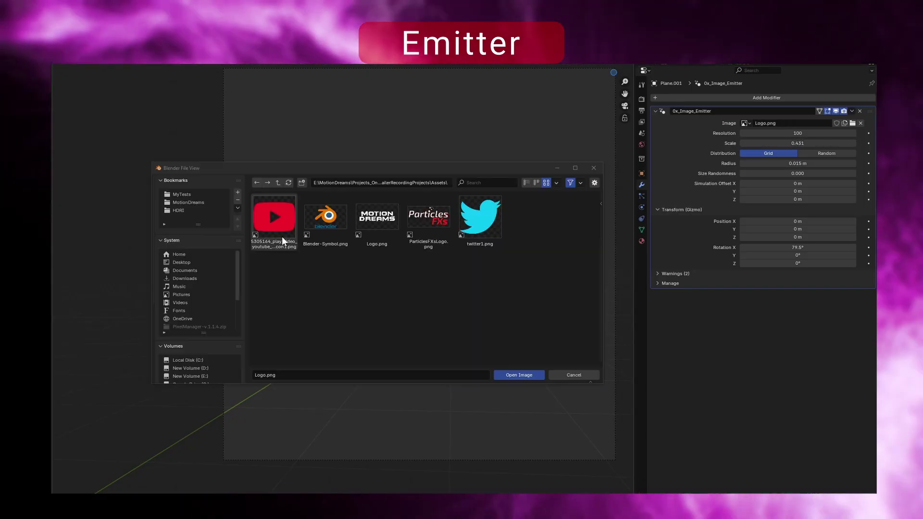
{"action": "double_click", "coordinate": [274, 219]}
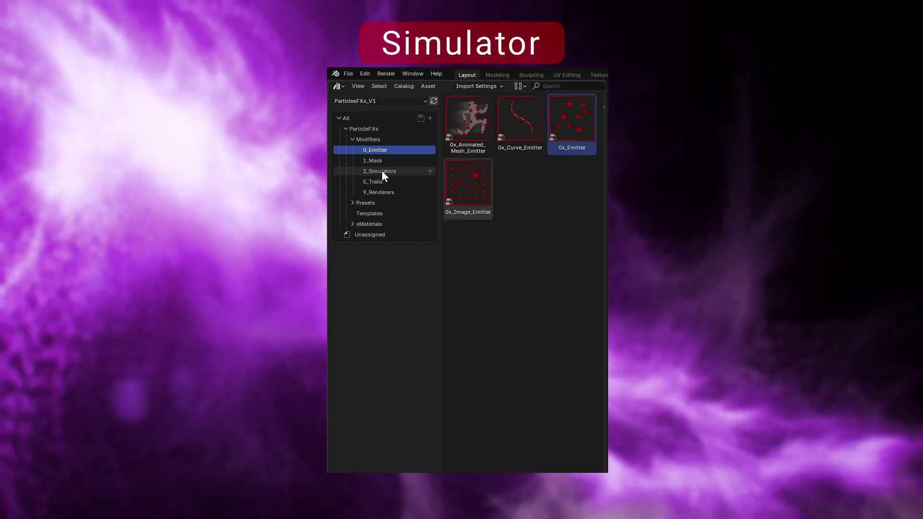
Show the 2_Simulators catalog under Modifiers in the ParticlesFXs_V1 library.
{"action": "left_click", "coordinate": [382, 171]}
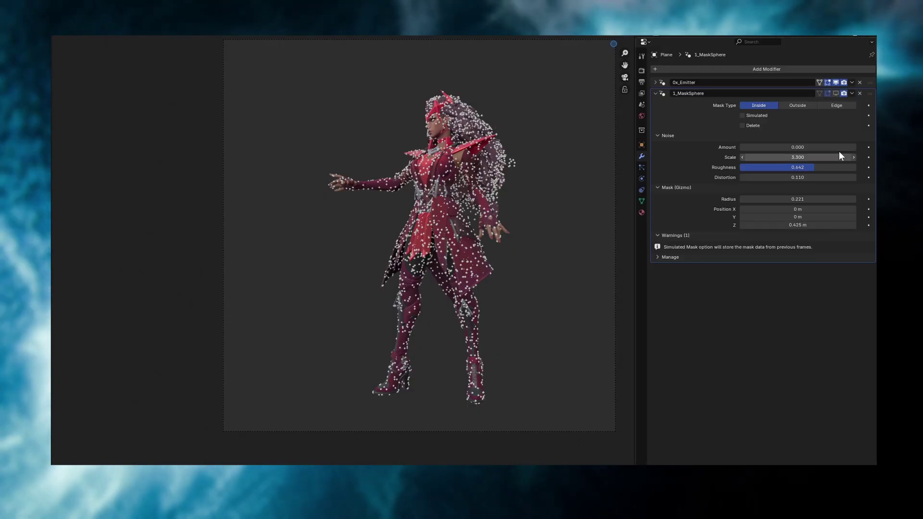
Enable viewport display of the plane's 1_MaskSphere modifier.
{"action": "left_click", "coordinate": [835, 92]}
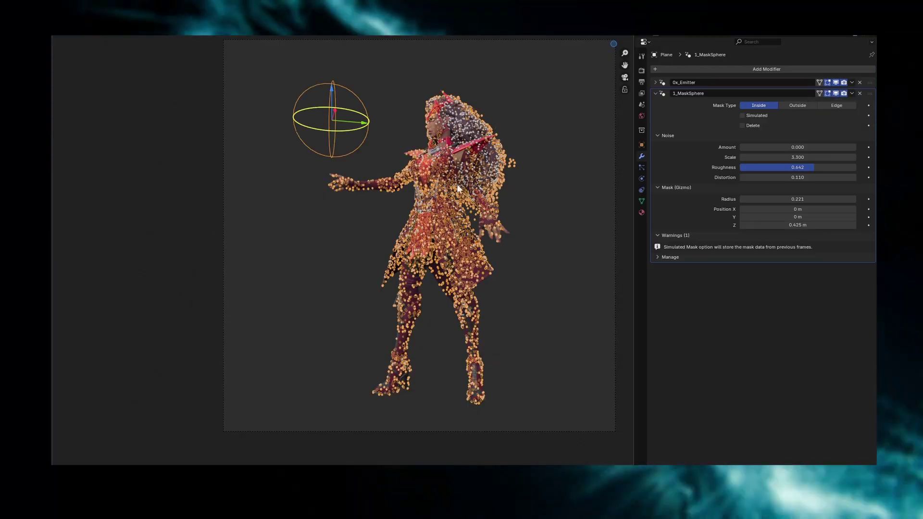
Move the mask sphere gizmo downward with the Delete option enabled in the 1_MaskSphere modifier.
{"action": "left_click_drag", "start_coordinate": [333, 89], "coordinate": [333, 135]}
{"action": "left_click", "coordinate": [743, 126]}
{"action": "left_click_drag", "start_coordinate": [338, 172], "coordinate": [338, 197]}
Switch the Mask Type to Outside and on to Edge, and adjust the mask's edge and noise settings.
{"action": "left_click", "coordinate": [797, 105]}
{"action": "left_click", "coordinate": [836, 105]}
{"action": "left_click_drag", "start_coordinate": [821, 116], "coordinate": [813, 116]}
{"action": "left_click_drag", "start_coordinate": [788, 158], "coordinate": [832, 167]}
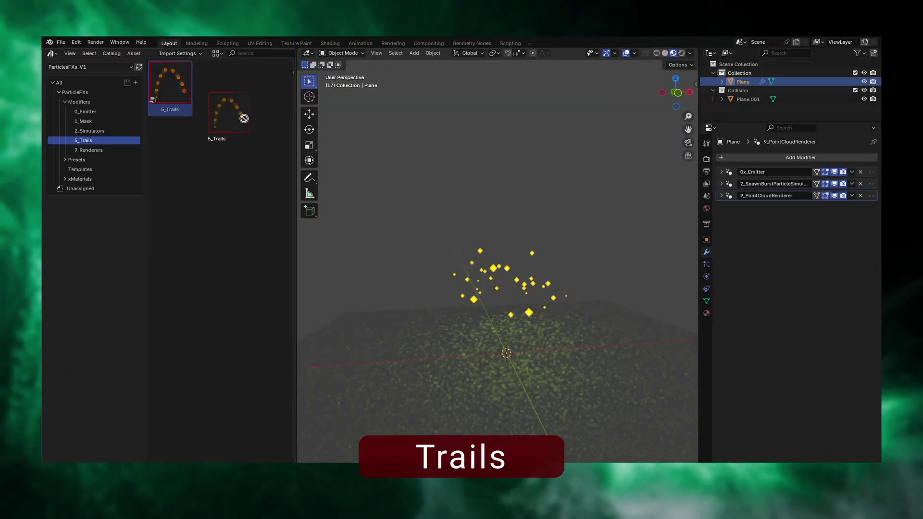
Add the 5_Trails modifier to the plane and order it between 2_SpawnBurstParticleSimulator and 9_PointCloudRenderer.
{"action": "left_click_drag", "start_coordinate": [244, 118], "coordinate": [500, 266]}
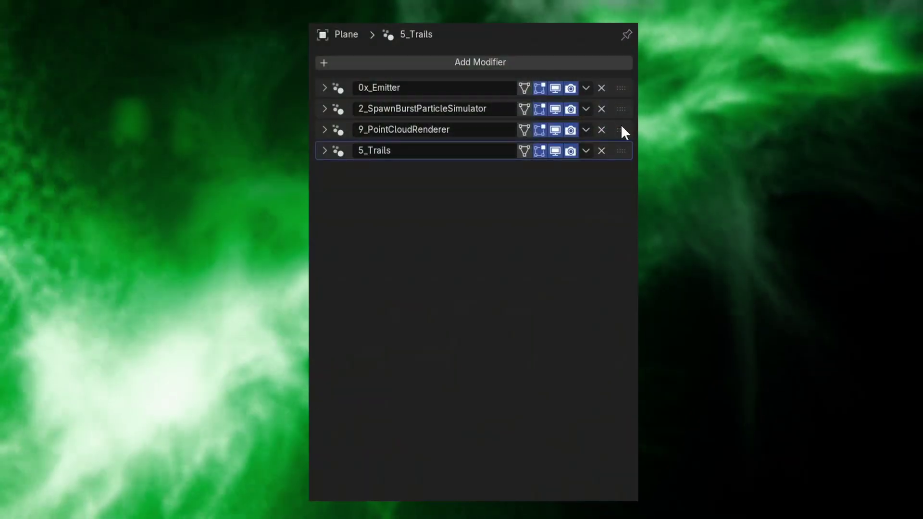
{"action": "left_click_drag", "start_coordinate": [621, 127], "coordinate": [619, 103]}
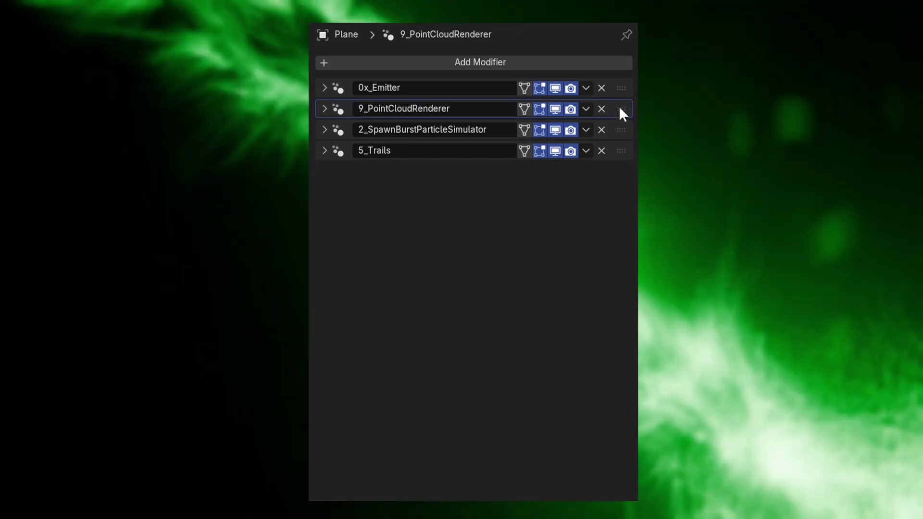
{"action": "mouse_move", "coordinate": [621, 114]}
{"action": "left_mouse_down"}
{"action": "mouse_move", "coordinate": [621, 143]}
{"action": "mouse_move", "coordinate": [622, 126]}
{"action": "left_mouse_up"}
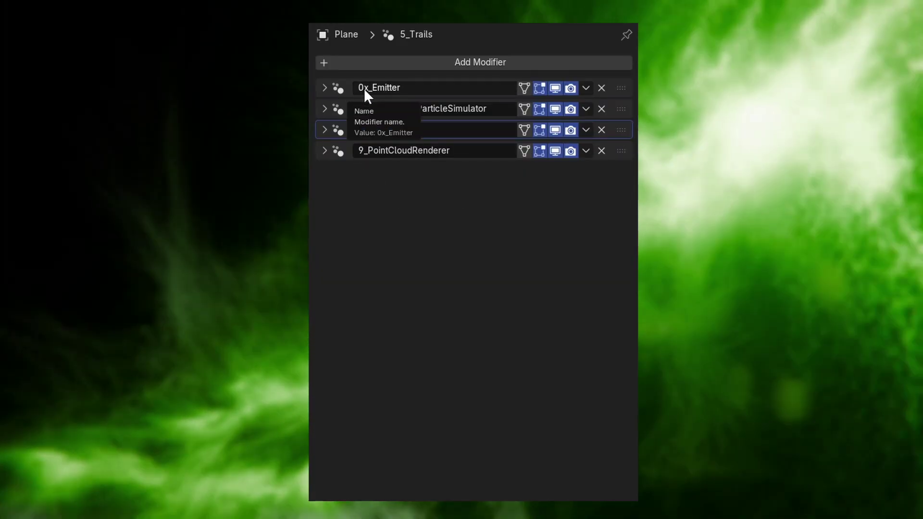
Duplicate the 0x_Emitter modifier and expand the duplicate's settings.
{"action": "left_click", "coordinate": [586, 88]}
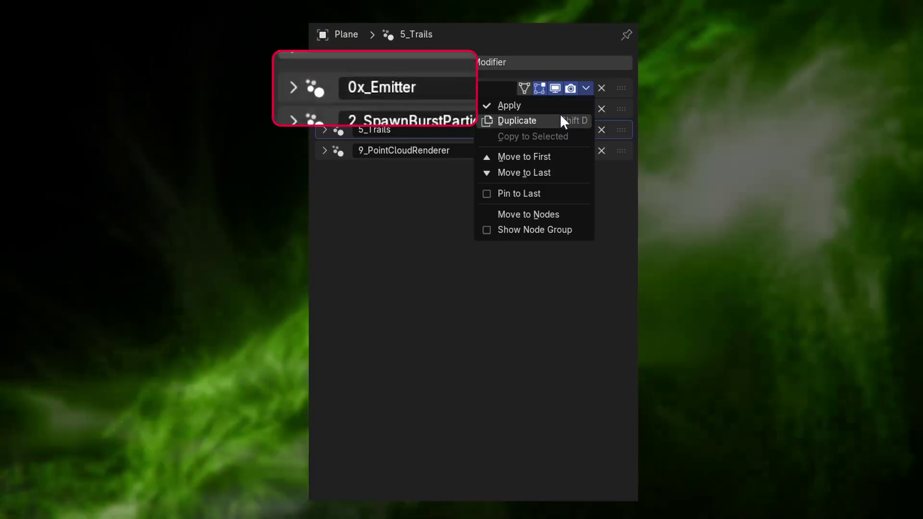
{"action": "left_click", "coordinate": [560, 115]}
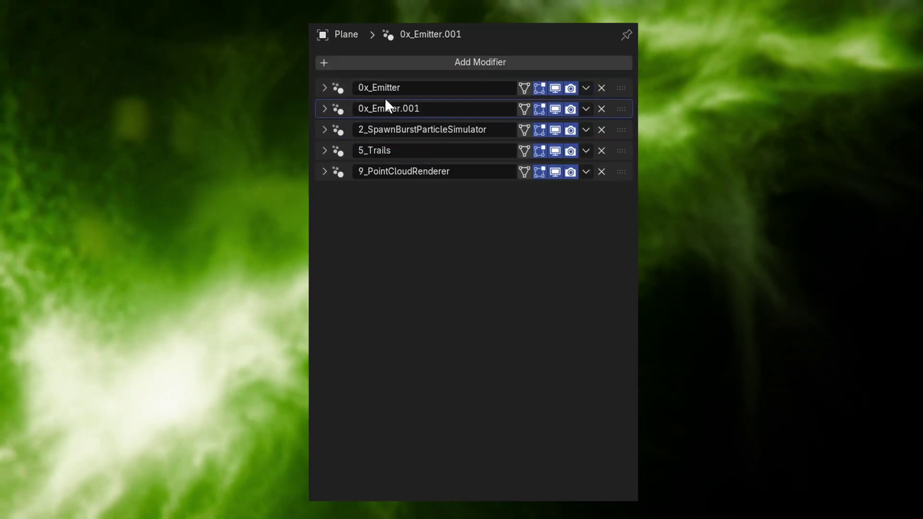
{"action": "left_click", "coordinate": [324, 109]}
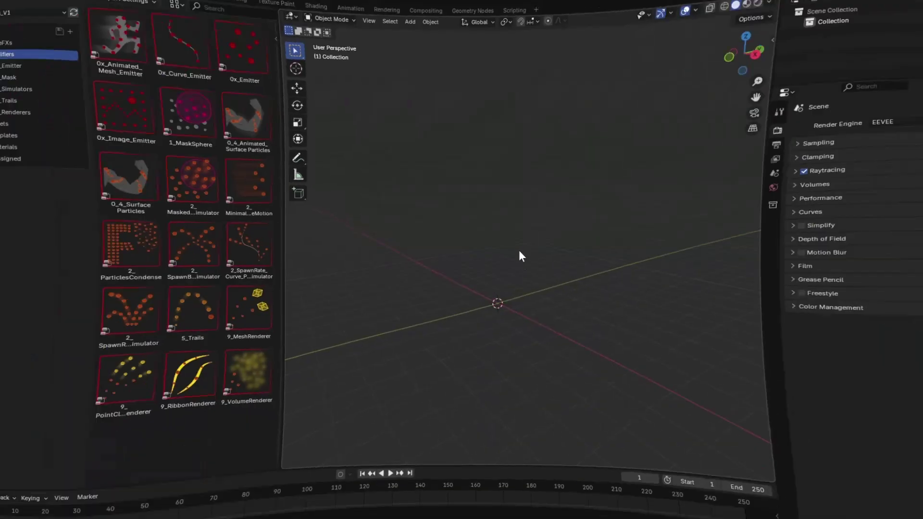
Add a mesh plane to the empty scene and apply 0x_Emitter from the 0_Emitter catalog to it.
{"action": "key", "text": "shift+a"}
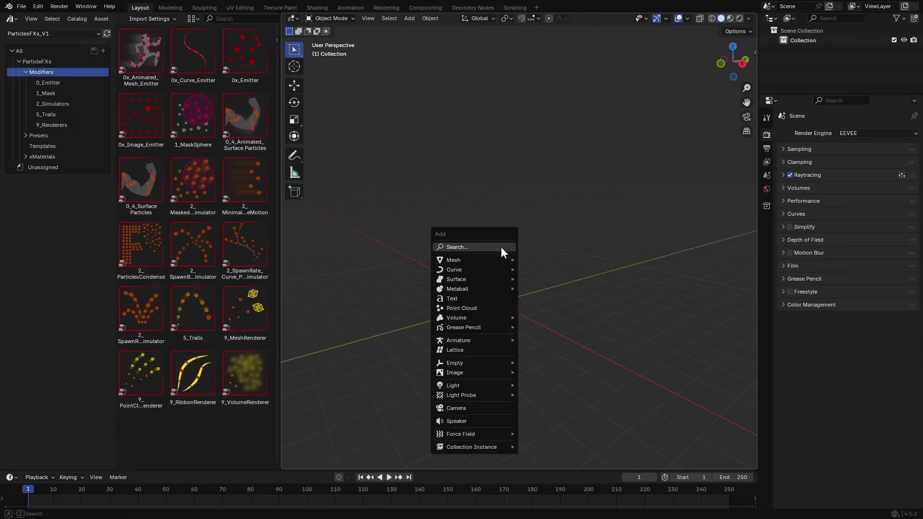
{"action": "left_click", "coordinate": [540, 260]}
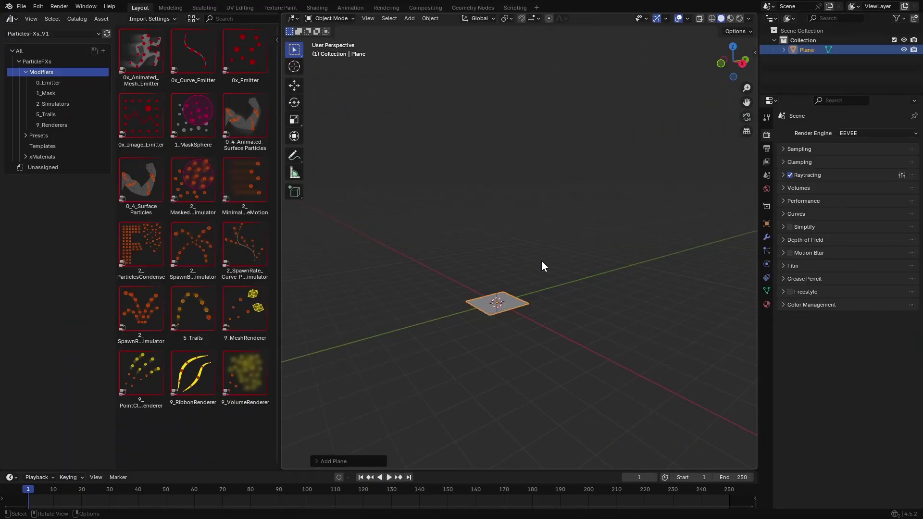
{"action": "left_click", "coordinate": [47, 83]}
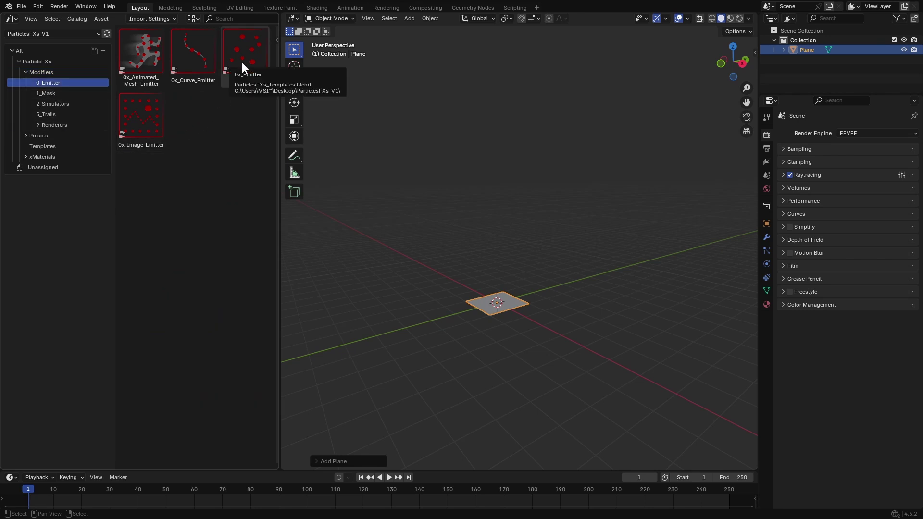
{"action": "left_click_drag", "start_coordinate": [243, 56], "coordinate": [504, 298]}
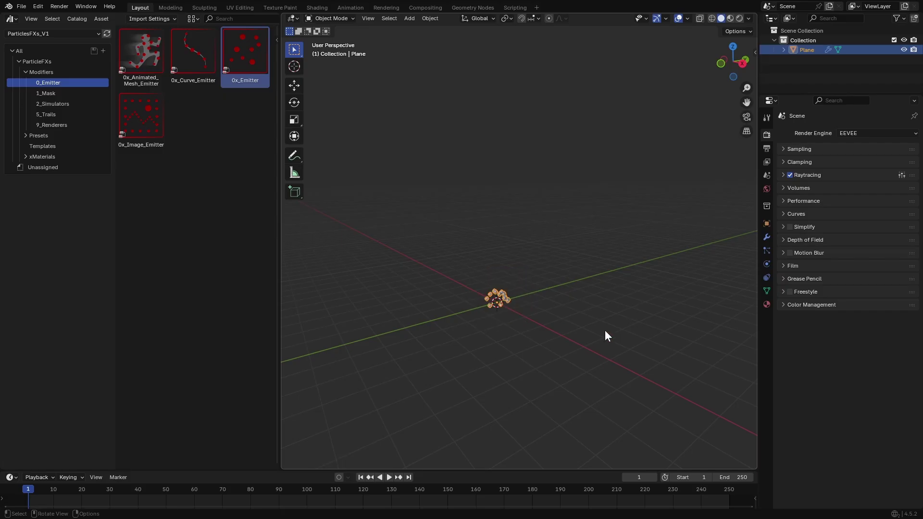
Show the plane's modifier settings and raise the emitter's Size Randomness to about 0.925.
{"action": "left_click", "coordinate": [767, 237]}
{"action": "left_click_drag", "start_coordinate": [758, 237], "coordinate": [725, 234]}
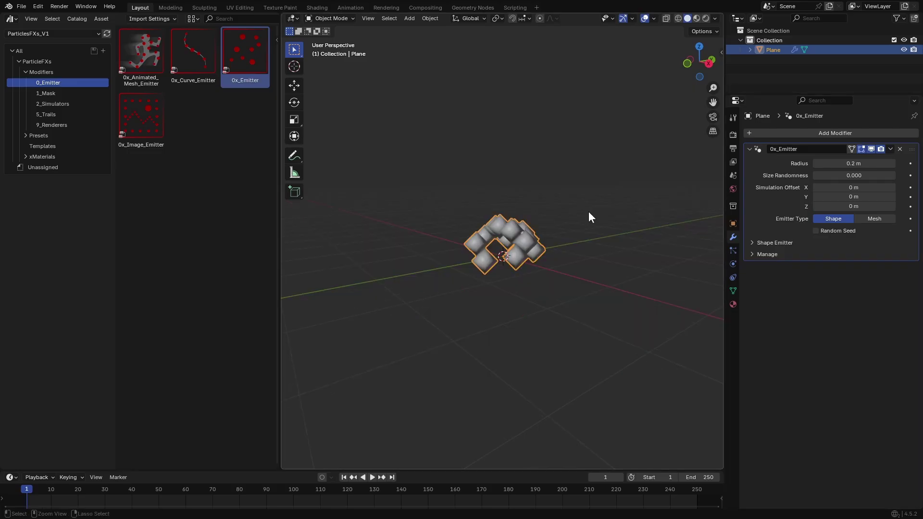
{"action": "left_click_drag", "start_coordinate": [817, 175], "coordinate": [889, 176]}
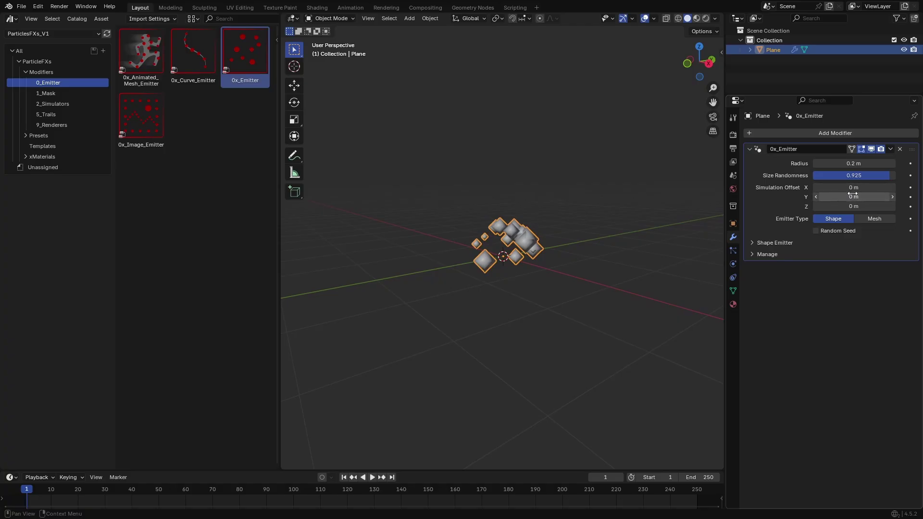
Try shifting the emitter along Z with Simulation Offset, and reset the Y and Z offsets to 0 m.
{"action": "left_click_drag", "start_coordinate": [846, 206], "coordinate": [916, 206]}
{"action": "left_click_drag", "start_coordinate": [851, 197], "coordinate": [851, 206]}
{"action": "type", "text": "0"}
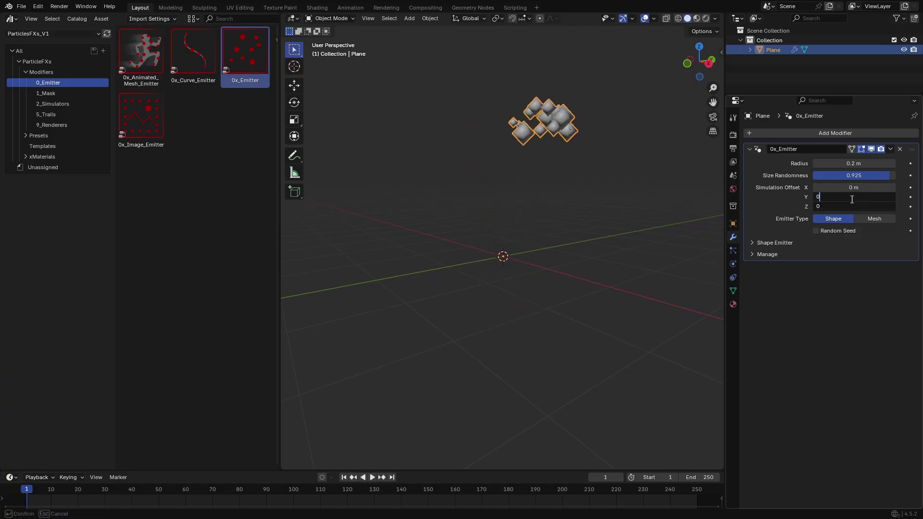
{"action": "key", "text": "Return"}
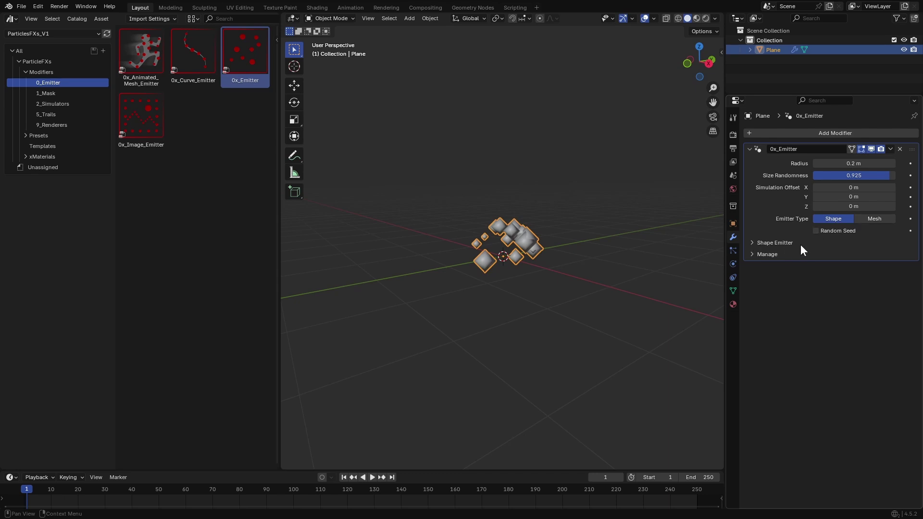
Expand the Shape Emitter settings and disable HemiSphere so particles spawn over the full sphere.
{"action": "left_click", "coordinate": [752, 242]}
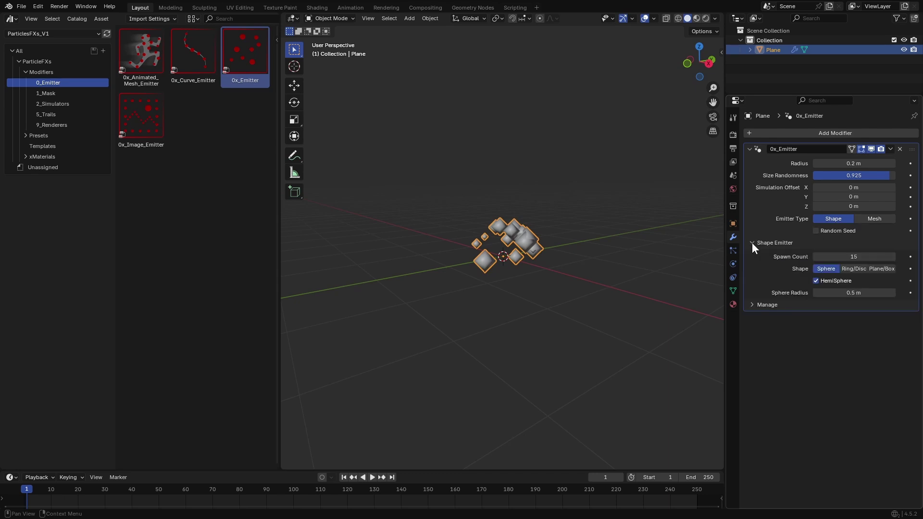
{"action": "left_click_drag", "start_coordinate": [859, 258], "coordinate": [837, 258]}
{"action": "key", "text": "Escape"}
{"action": "left_click", "coordinate": [816, 281]}
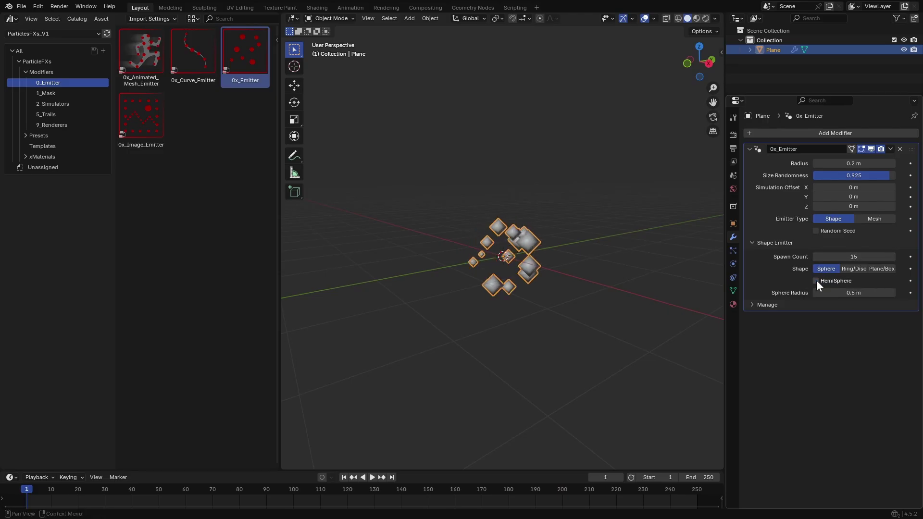
{"action": "middle_click_drag", "start_coordinate": [455, 313], "coordinate": [500, 308]}
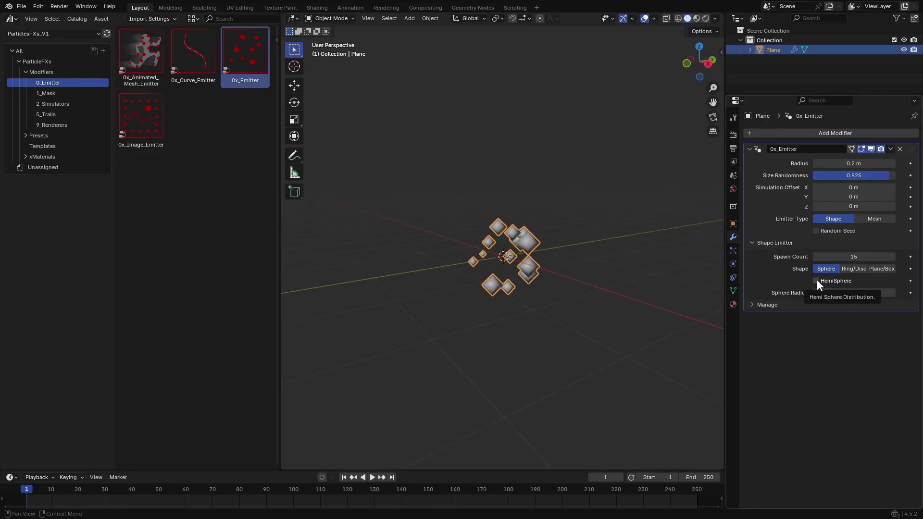
Adjust the emitter's Sphere Radius and raise the Spawn Count to 157.
{"action": "left_click_drag", "start_coordinate": [840, 294], "coordinate": [892, 293]}
{"action": "left_click_drag", "start_coordinate": [844, 259], "coordinate": [907, 258]}
{"action": "scroll", "coordinate": [516, 256], "scroll_direction": "down", "scroll_amount": 3}
{"action": "mouse_move", "coordinate": [620, 270]}
{"action": "middle_mouse_down"}
{"action": "mouse_move", "coordinate": [604, 272]}
{"action": "mouse_move", "coordinate": [635, 262]}
{"action": "middle_mouse_up"}
{"action": "left_click_drag", "start_coordinate": [880, 294], "coordinate": [848, 294]}
{"action": "left_click_drag", "start_coordinate": [865, 258], "coordinate": [854, 268]}
Switch the emitter shape to Ring/Disc and adjust its Circle Radius and Disc Coverage.
{"action": "left_click", "coordinate": [854, 268]}
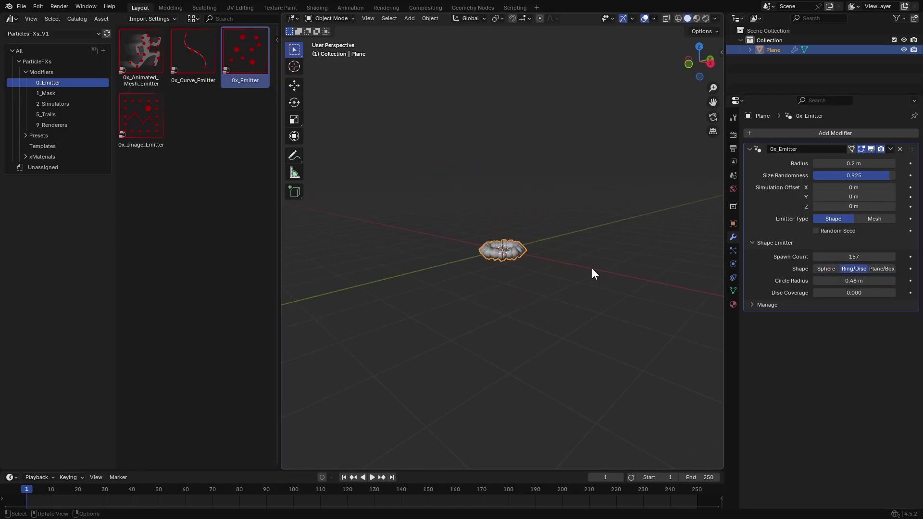
{"action": "middle_click_drag", "start_coordinate": [697, 288], "coordinate": [597, 328]}
{"action": "left_click_drag", "start_coordinate": [842, 280], "coordinate": [894, 280]}
{"action": "mouse_move", "coordinate": [845, 293]}
{"action": "left_mouse_down"}
{"action": "mouse_move", "coordinate": [858, 293]}
{"action": "mouse_move", "coordinate": [841, 293]}
{"action": "left_mouse_up"}
Switch the emitter shape to Plane/Box and enlarge its dimensions.
{"action": "left_click", "coordinate": [877, 270]}
{"action": "middle_click_drag", "start_coordinate": [565, 337], "coordinate": [573, 290]}
{"action": "left_click_drag", "start_coordinate": [852, 300], "coordinate": [913, 300]}
{"action": "mouse_move", "coordinate": [712, 294]}
{"action": "middle_mouse_down"}
{"action": "mouse_move", "coordinate": [655, 290]}
{"action": "mouse_move", "coordinate": [719, 299]}
{"action": "middle_mouse_up"}
Return the emitter shape to Sphere with HemiSphere enabled, and reduce the Sphere Radius and Spawn Count.
{"action": "left_click", "coordinate": [828, 269]}
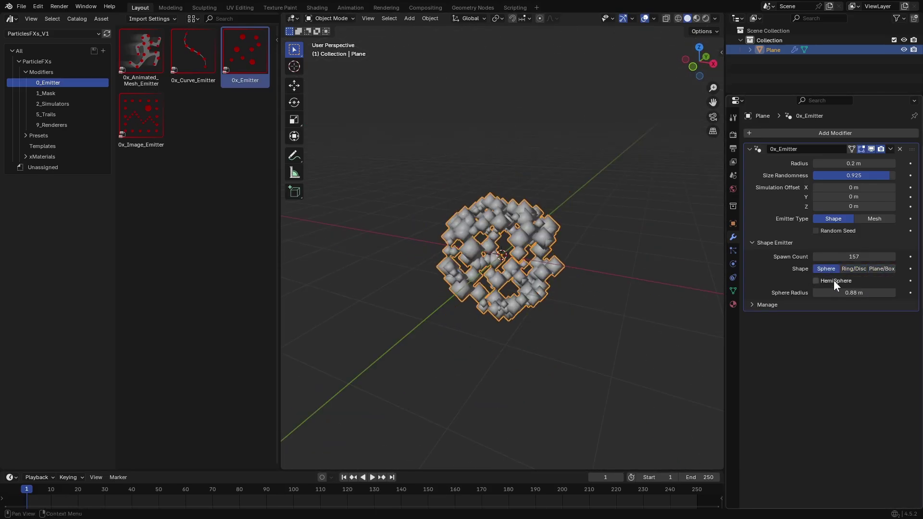
{"action": "left_click", "coordinate": [816, 281]}
{"action": "left_click_drag", "start_coordinate": [854, 293], "coordinate": [828, 292]}
{"action": "left_click_drag", "start_coordinate": [854, 256], "coordinate": [786, 256]}
{"action": "left_click", "coordinate": [861, 243]}
Try the Mesh emitter type with the plane itself as source, and return the emitter type to Shape.
{"action": "left_click", "coordinate": [875, 220]}
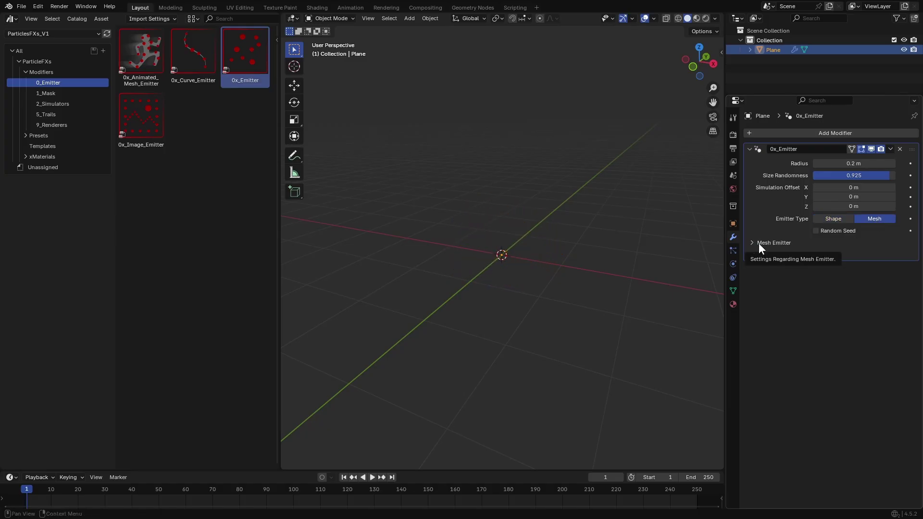
{"action": "left_click", "coordinate": [760, 243]}
{"action": "left_click", "coordinate": [818, 258]}
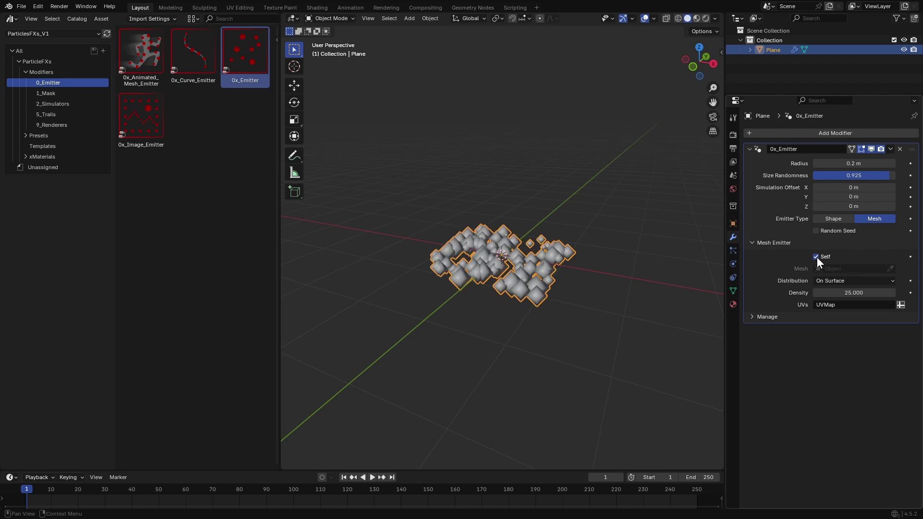
{"action": "left_click", "coordinate": [817, 255]}
{"action": "left_click", "coordinate": [856, 281]}
{"action": "left_click", "coordinate": [857, 284]}
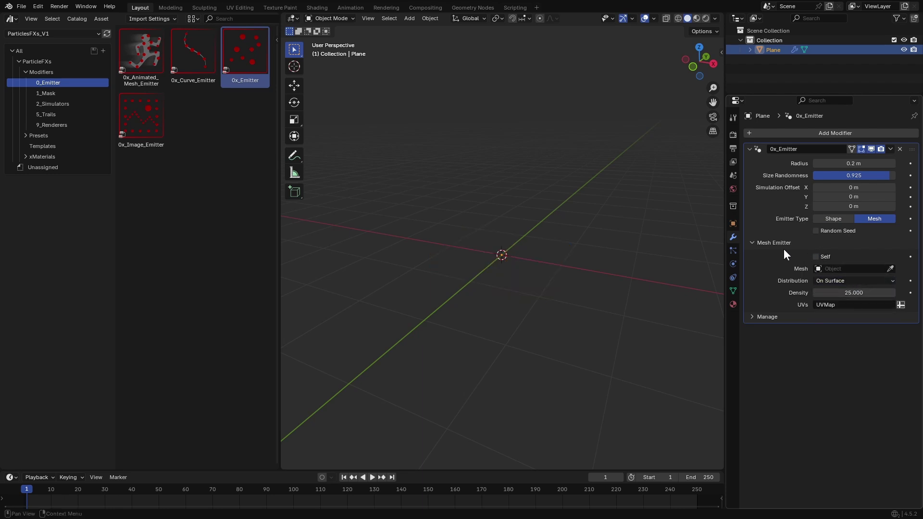
{"action": "left_click", "coordinate": [816, 219]}
{"action": "left_click", "coordinate": [749, 150]}
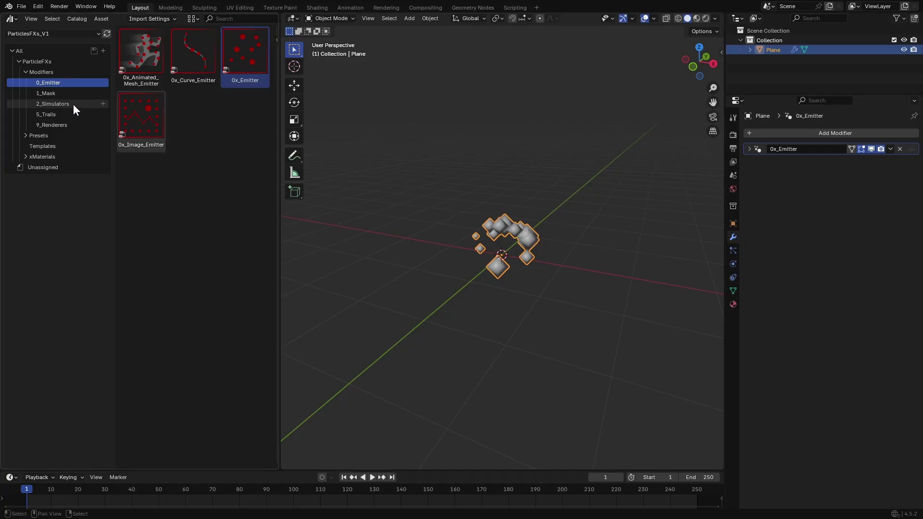
Add 2_SpawnBurstParticleSimulator from the 2_Simulators catalog to the plane and play the simulation.
{"action": "left_click", "coordinate": [55, 104]}
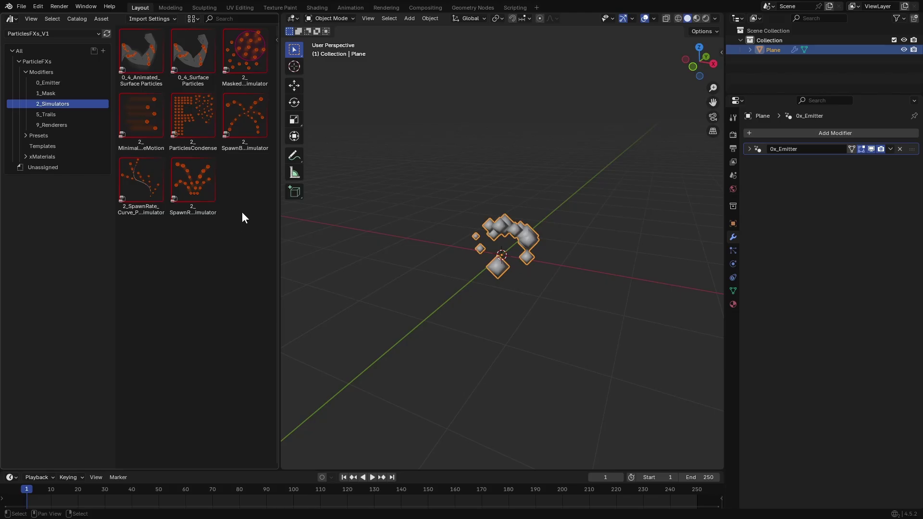
{"action": "left_click_drag", "start_coordinate": [242, 122], "coordinate": [509, 217]}
{"action": "key", "text": "space"}
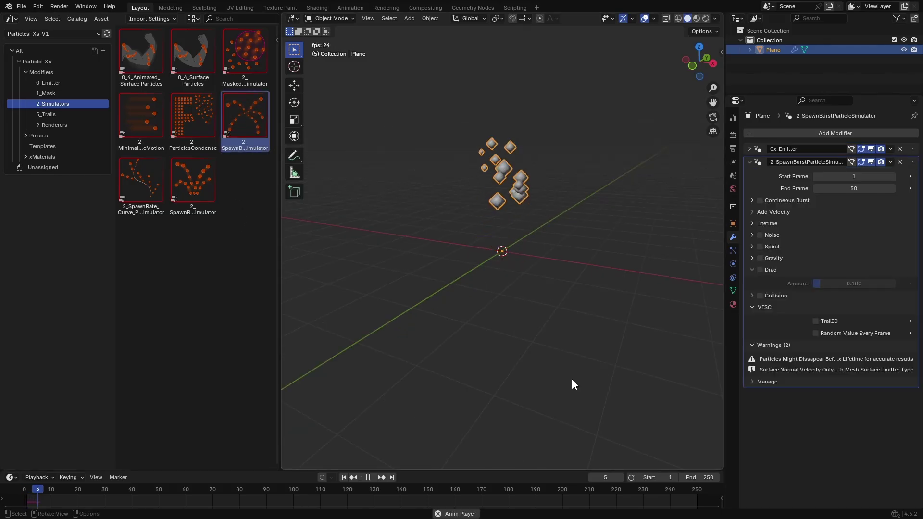
{"action": "middle_click_drag", "start_coordinate": [571, 314], "coordinate": [570, 379], "text": "shift"}
Replay the particle burst from the first frame, scrub through the timeline and return to frame 1.
{"action": "left_click", "coordinate": [344, 476]}
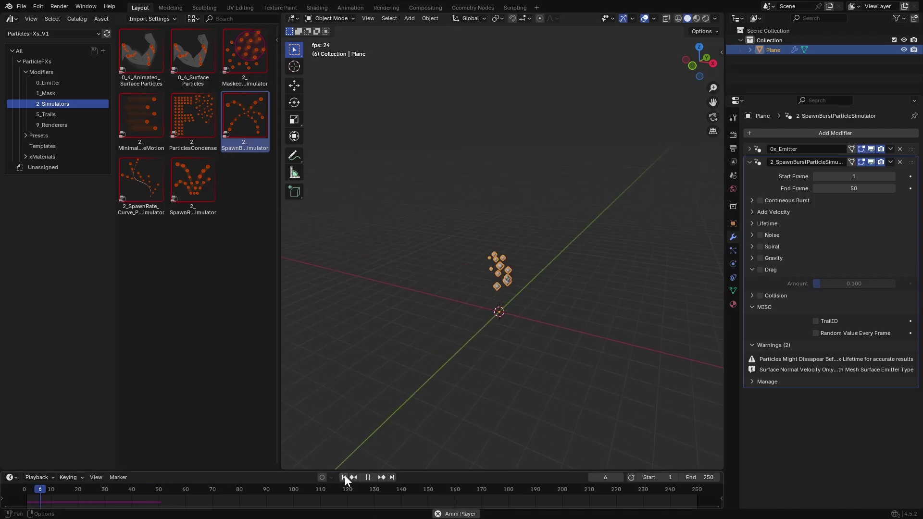
{"action": "left_click", "coordinate": [345, 476]}
{"action": "key", "text": "space"}
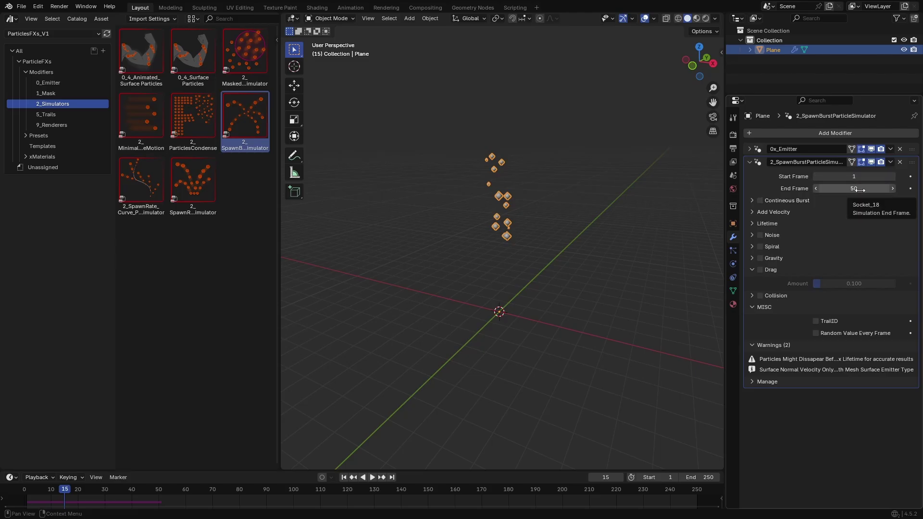
{"action": "key", "text": "space"}
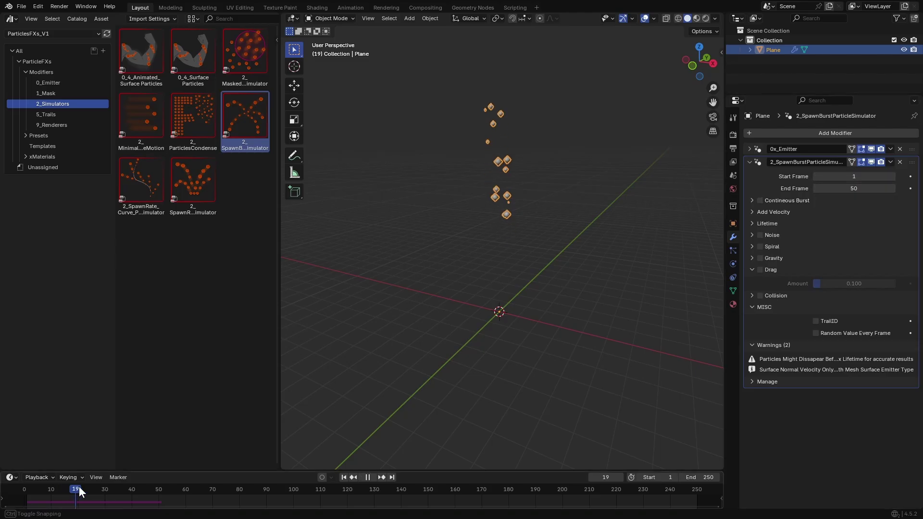
{"action": "left_click_drag", "start_coordinate": [124, 489], "coordinate": [25, 490]}
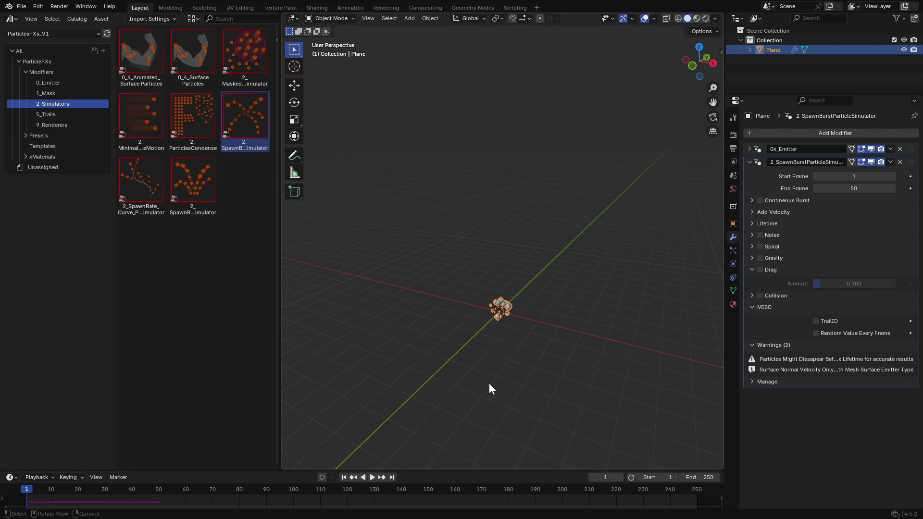
Try the simulator's Contineous Burst option and preview it by playing the animation.
{"action": "left_click", "coordinate": [751, 201]}
{"action": "left_click", "coordinate": [760, 200]}
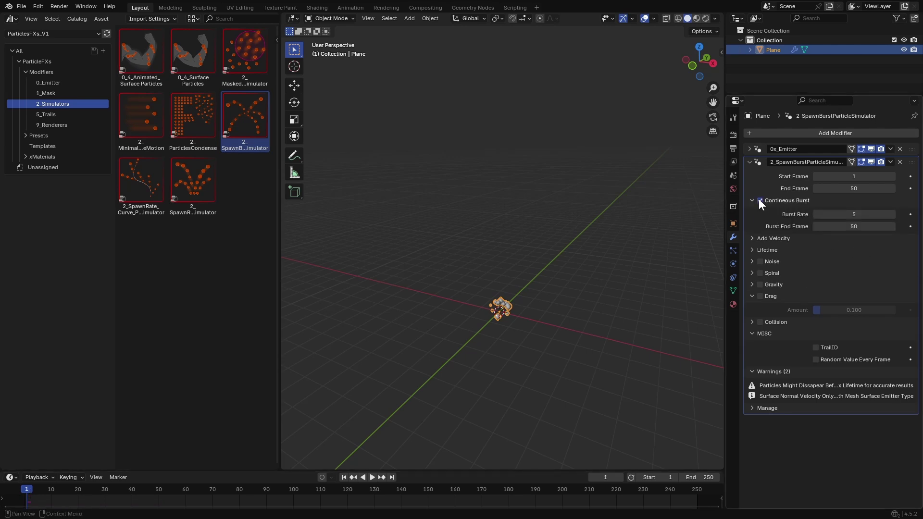
{"action": "left_click", "coordinate": [372, 477]}
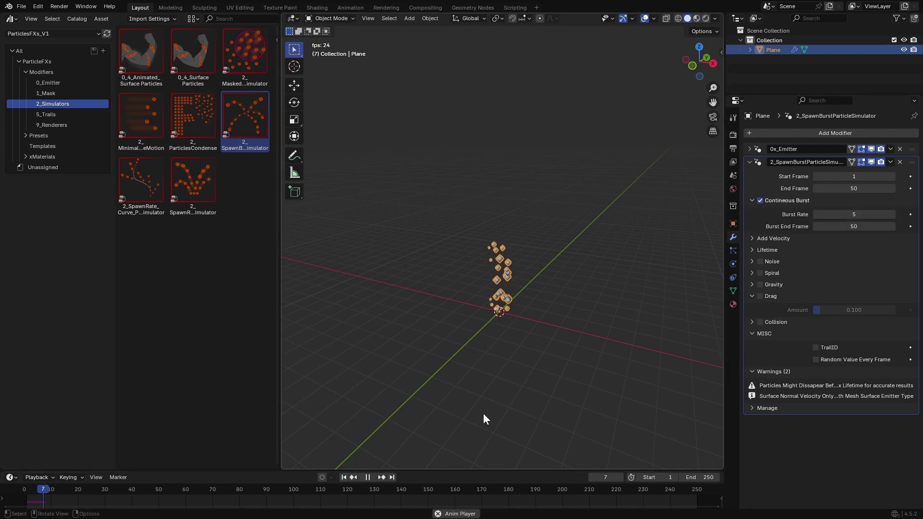
{"action": "key", "text": "Escape"}
{"action": "left_click", "coordinate": [751, 200]}
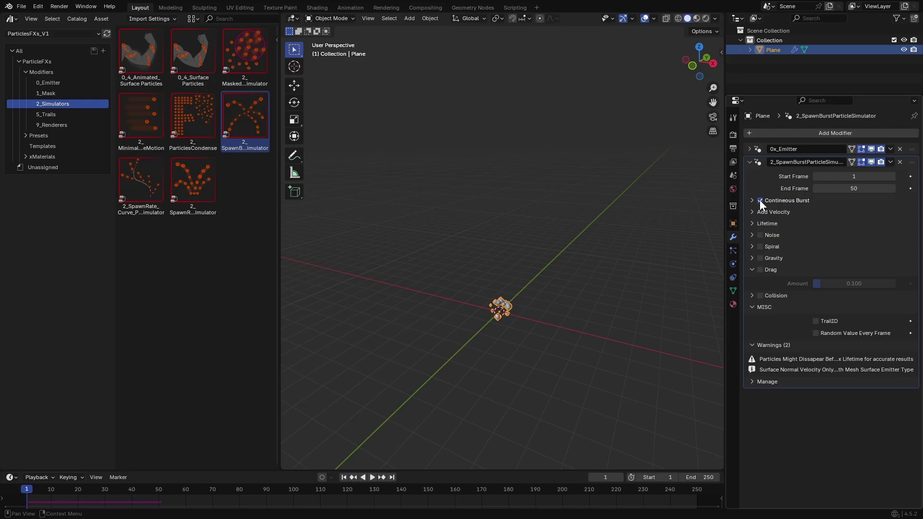
Raise the spawned particles by increasing the Z Simulation Offset of the 0x_Emitter modifier.
{"action": "left_click", "coordinate": [750, 162]}
{"action": "left_click", "coordinate": [749, 149]}
{"action": "left_click_drag", "start_coordinate": [852, 206], "coordinate": [870, 207]}
{"action": "left_click", "coordinate": [749, 149]}
Set the simulator's Linear velocity to 0.170 in X and 0.180 in Y with Randomness 0.974, and preview the burst.
{"action": "left_click", "coordinate": [749, 162]}
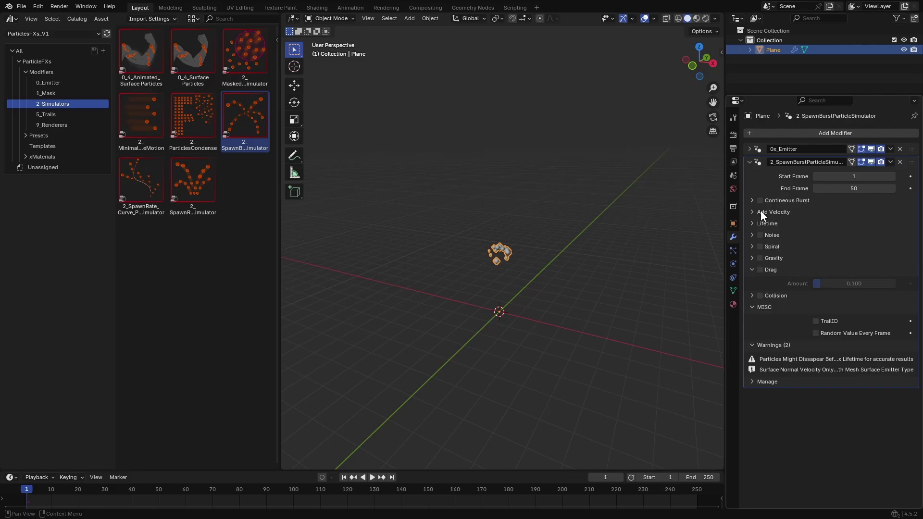
{"action": "left_click", "coordinate": [759, 211]}
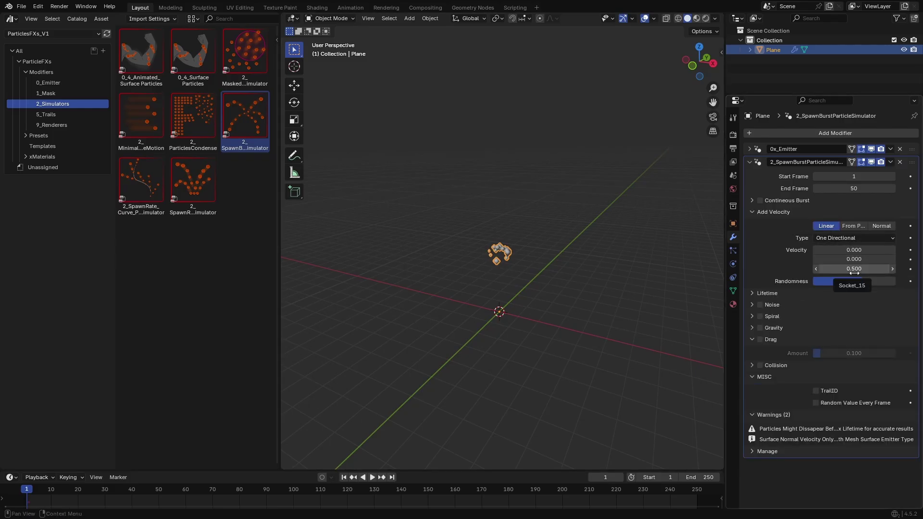
{"action": "left_click_drag", "start_coordinate": [852, 287], "coordinate": [873, 287]}
{"action": "left_click_drag", "start_coordinate": [852, 251], "coordinate": [862, 260]}
{"action": "key", "text": "space"}
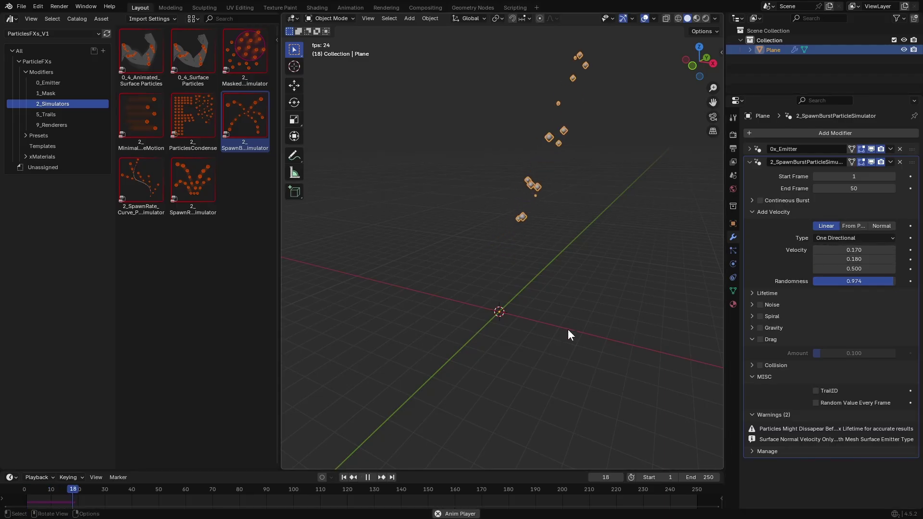
{"action": "key", "text": "space"}
{"action": "key", "text": "shift+Left"}
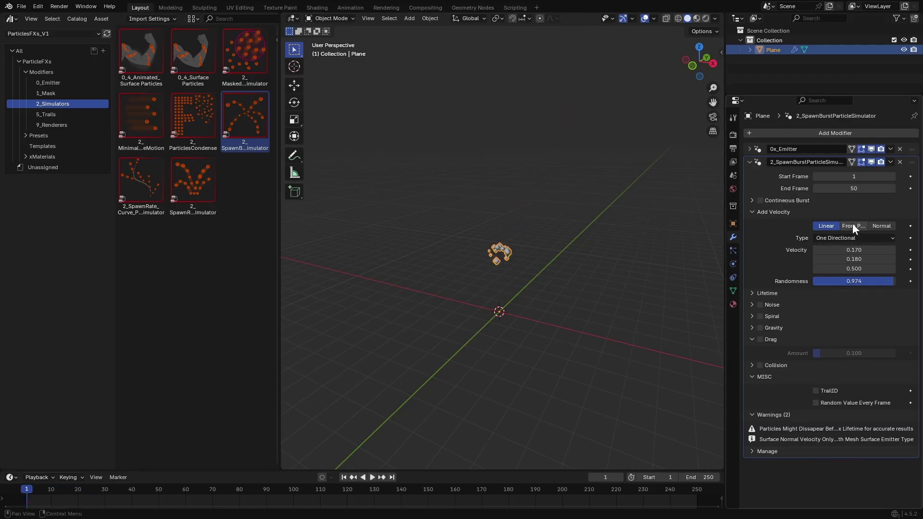
Switch Add Velocity from Linear to the From P... type and adjust its Randomness while previewing the burst.
{"action": "left_click", "coordinate": [852, 224]}
{"action": "left_click_drag", "start_coordinate": [849, 249], "coordinate": [865, 250]}
{"action": "key", "text": "space"}
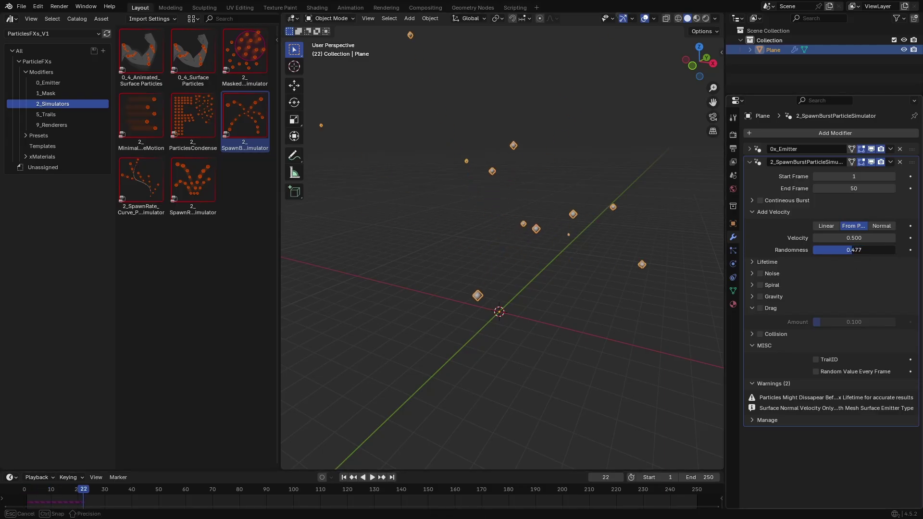
{"action": "left_click_drag", "start_coordinate": [856, 250], "coordinate": [875, 250]}
{"action": "key", "text": "shift+Left"}
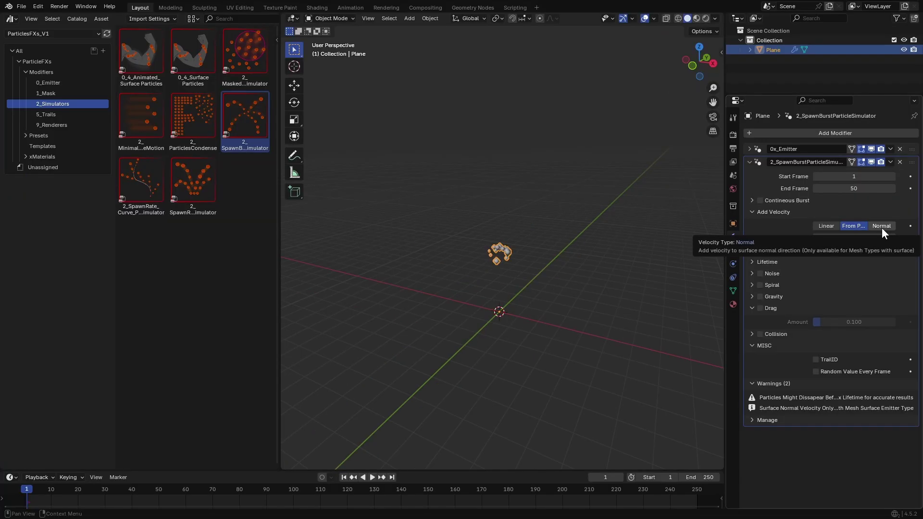
{"action": "left_click", "coordinate": [769, 212]}
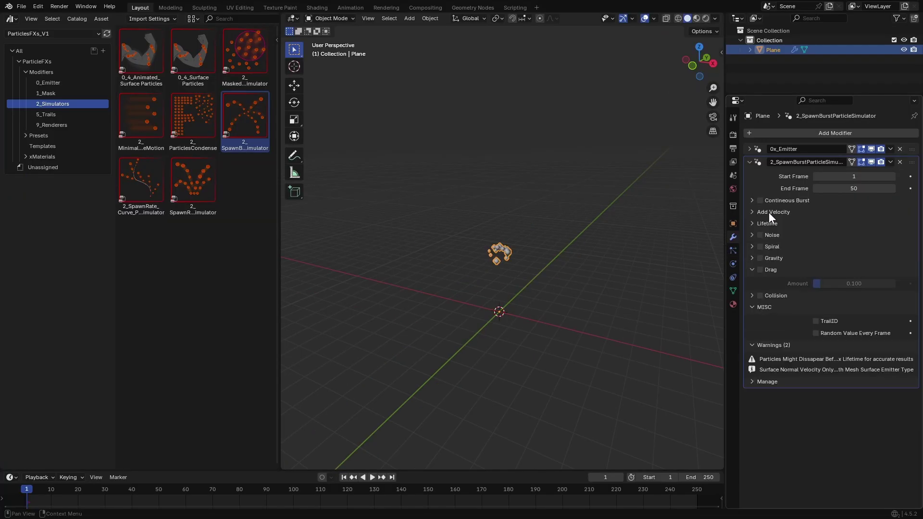
Set the particle Lifetime to Random and preview the animation, returning to frame 1.
{"action": "left_click", "coordinate": [766, 223]}
{"action": "left_click", "coordinate": [870, 237]}
{"action": "key", "text": "space"}
{"action": "left_click", "coordinate": [344, 477]}
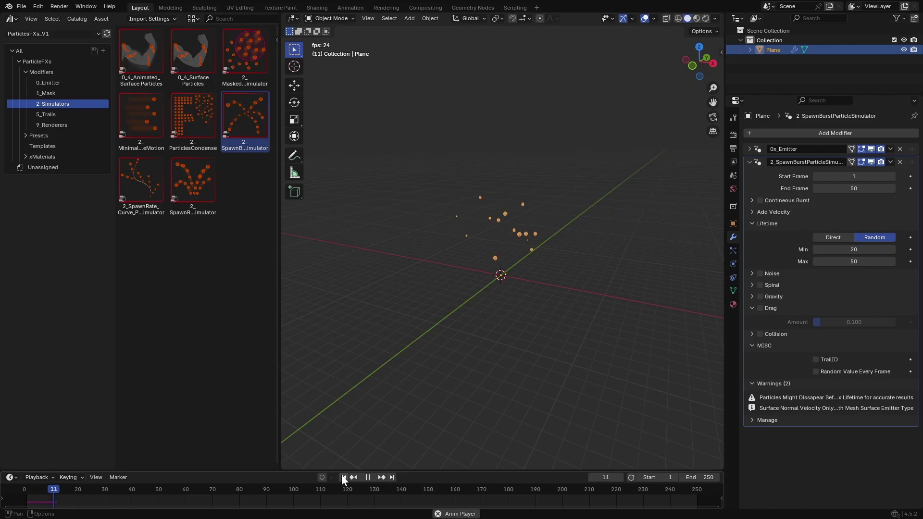
{"action": "key", "text": "Escape"}
{"action": "left_click", "coordinate": [767, 224]}
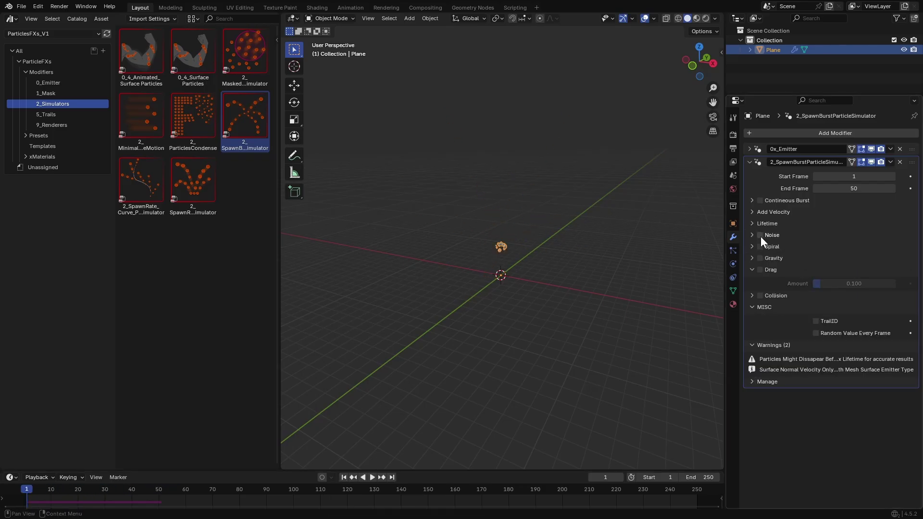
Enable Noise on the simulator, play the animation from the first frame and show the Noise settings.
{"action": "left_click", "coordinate": [760, 235]}
{"action": "key", "text": "space"}
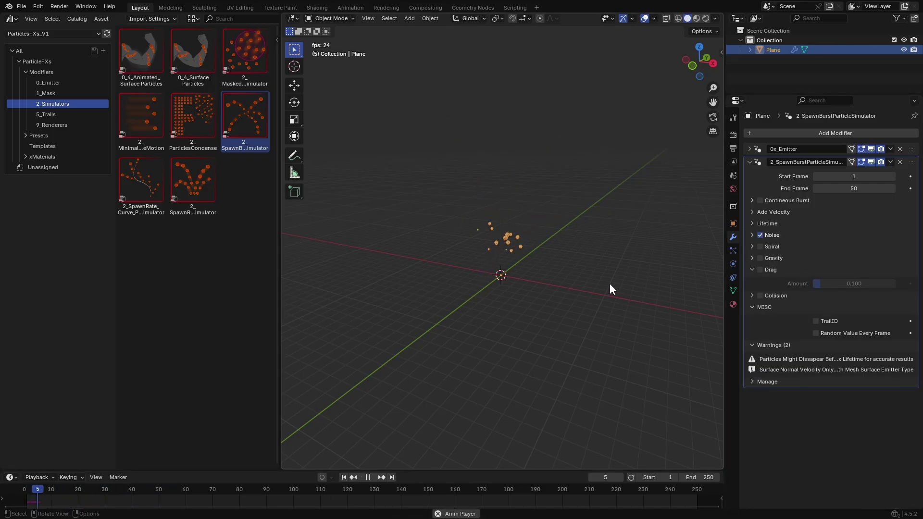
{"action": "left_click", "coordinate": [752, 235]}
{"action": "left_click", "coordinate": [344, 477]}
Set the scene's end frame to 50.
{"action": "double_click", "coordinate": [703, 478]}
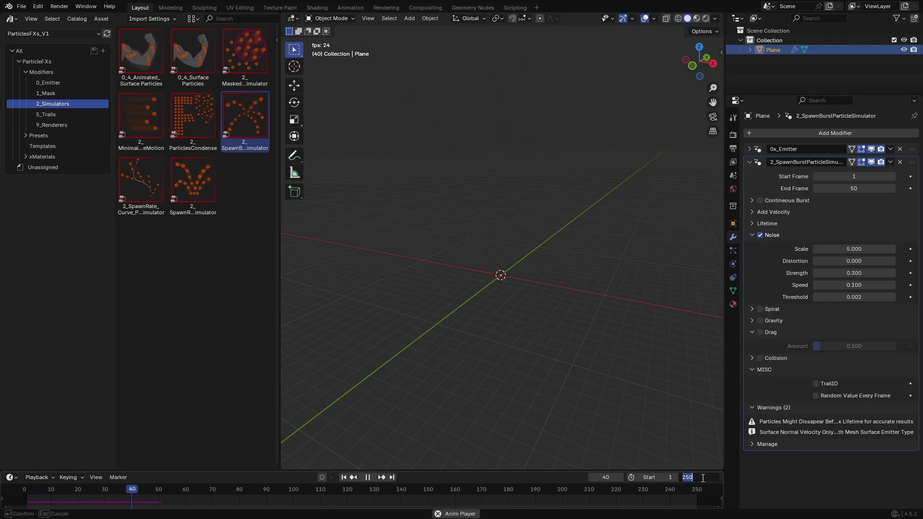
{"action": "type", "text": "50"}
{"action": "key", "text": "Return"}
Vary the Noise Strength during playback, and switch the simulator from Noise to Spiral.
{"action": "left_click_drag", "start_coordinate": [854, 273], "coordinate": [858, 273]}
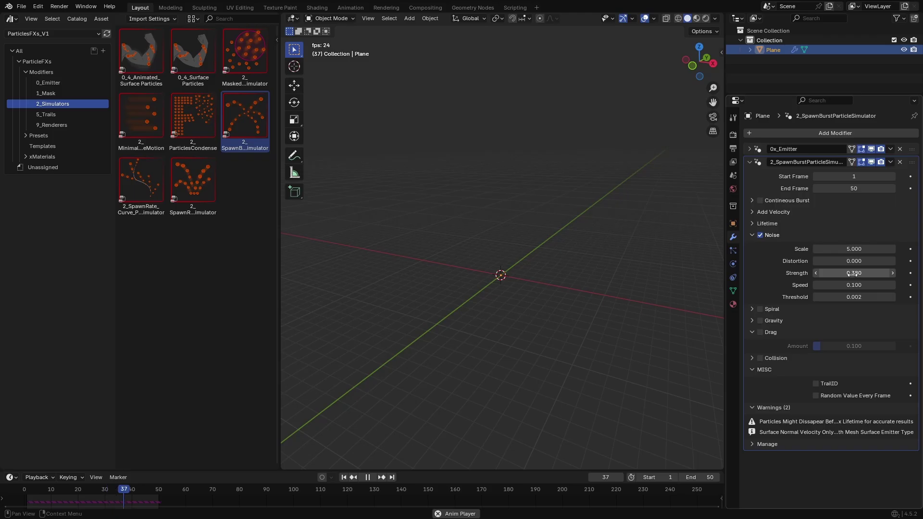
{"action": "left_click_drag", "start_coordinate": [854, 273], "coordinate": [852, 275]}
{"action": "left_click", "coordinate": [752, 234]}
{"action": "left_click", "coordinate": [760, 235]}
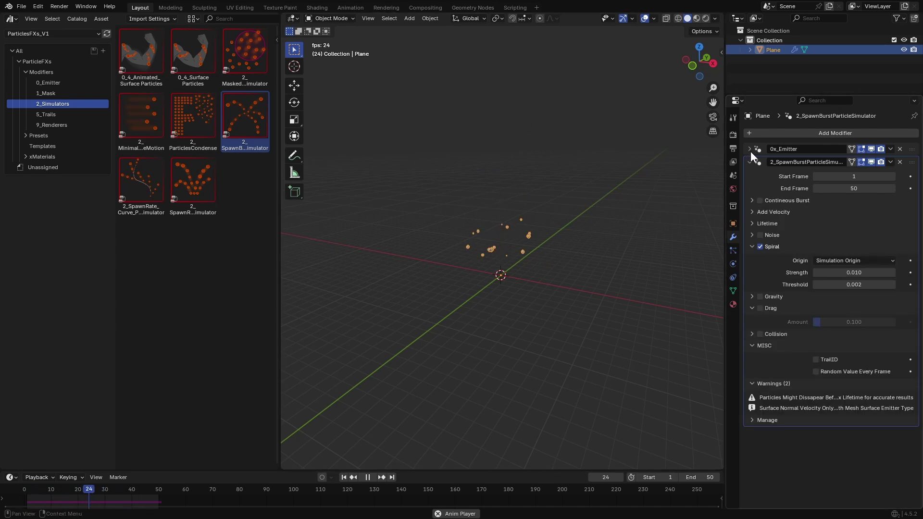
Set the Spawn Count of the 0x_Emitter's Shape Emitter to 30.
{"action": "left_click", "coordinate": [751, 152]}
{"action": "left_click", "coordinate": [806, 240]}
{"action": "left_click", "coordinate": [854, 257]}
{"action": "type", "text": "30"}
{"action": "key", "text": "Return"}
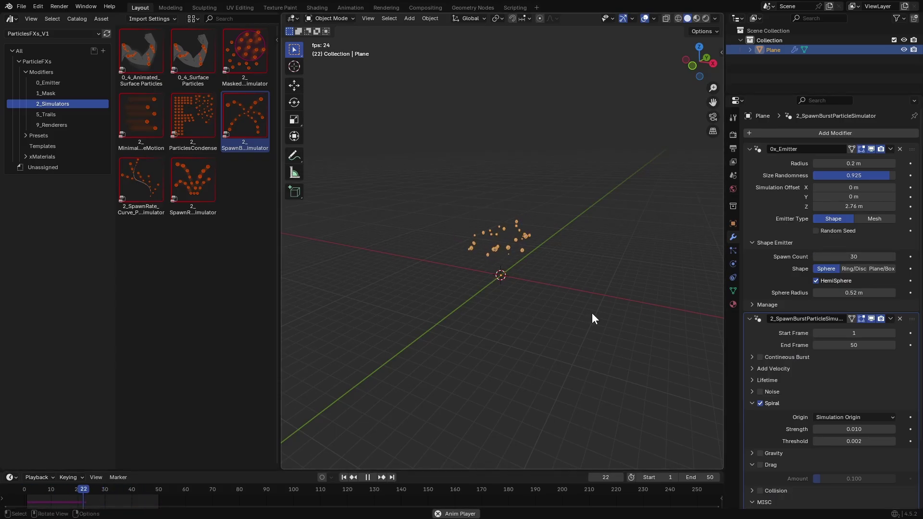
{"action": "left_click", "coordinate": [750, 150]}
Test Spiral with its Origin options and a Strength of 0.070, keep Simulation Origin and turn Spiral off.
{"action": "middle_click_drag", "start_coordinate": [566, 278], "coordinate": [565, 348]}
{"action": "left_click", "coordinate": [861, 259]}
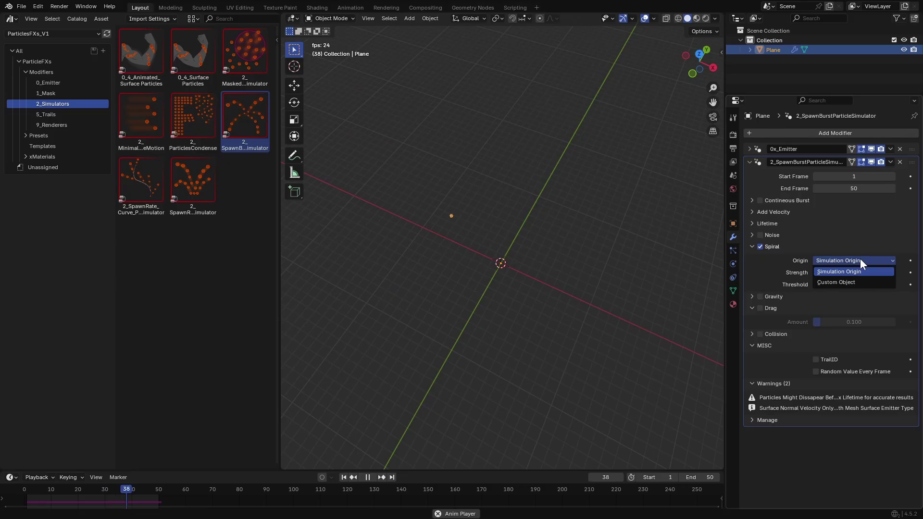
{"action": "left_click", "coordinate": [848, 278]}
{"action": "left_click", "coordinate": [850, 261]}
{"action": "left_click", "coordinate": [846, 272]}
{"action": "left_click", "coordinate": [760, 246]}
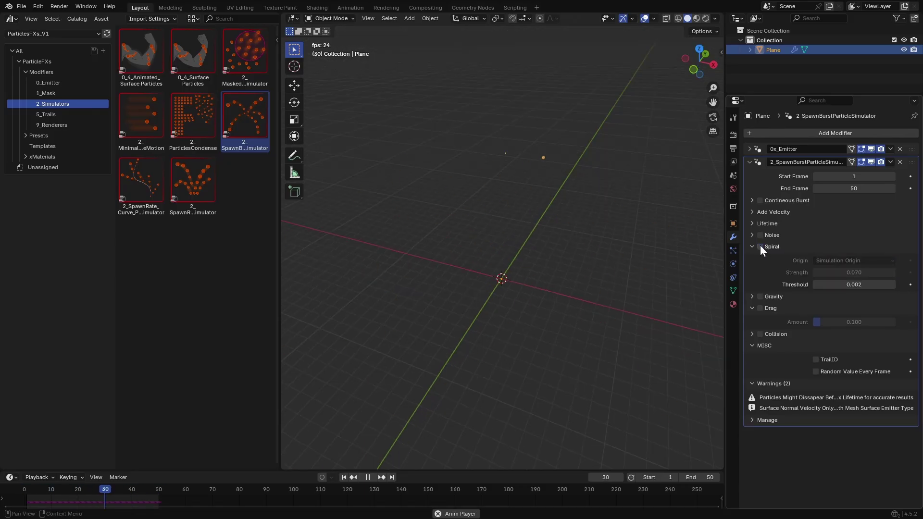
{"action": "left_click", "coordinate": [752, 246]}
Re-enable Noise and try Drag with an Amount of 0.184.
{"action": "left_click", "coordinate": [759, 235]}
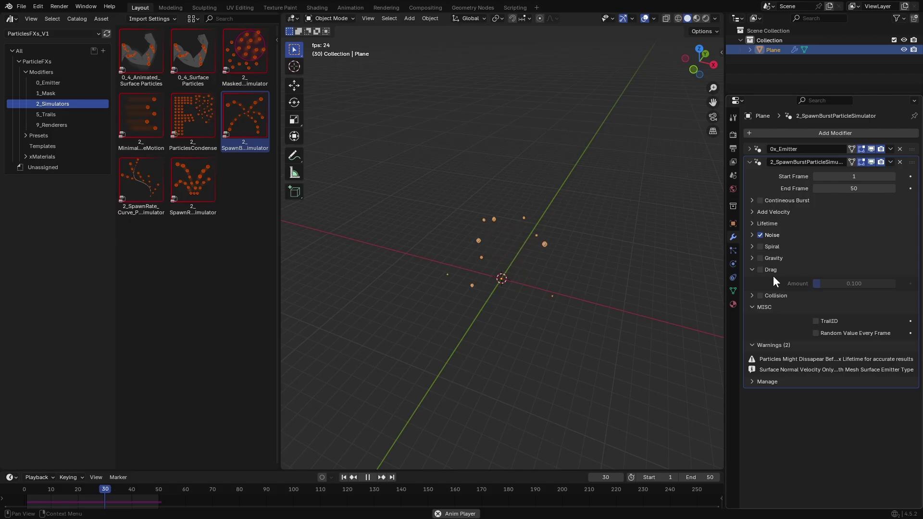
{"action": "left_click", "coordinate": [760, 270]}
{"action": "mouse_move", "coordinate": [826, 284]}
{"action": "left_mouse_down"}
{"action": "mouse_move", "coordinate": [818, 284]}
{"action": "mouse_move", "coordinate": [829, 283]}
{"action": "left_mouse_up"}
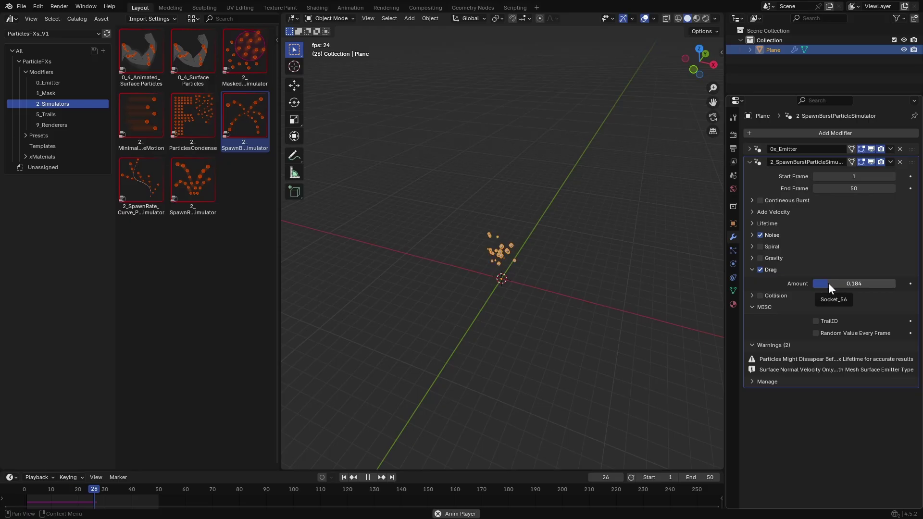
{"action": "scroll", "coordinate": [701, 293], "scroll_direction": "up", "scroll_amount": 2}
{"action": "left_click", "coordinate": [753, 269]}
Enable Gravity on the simulator with a Z value of -0.1 m/s², and collapse the expanded settings groups.
{"action": "left_click", "coordinate": [760, 258]}
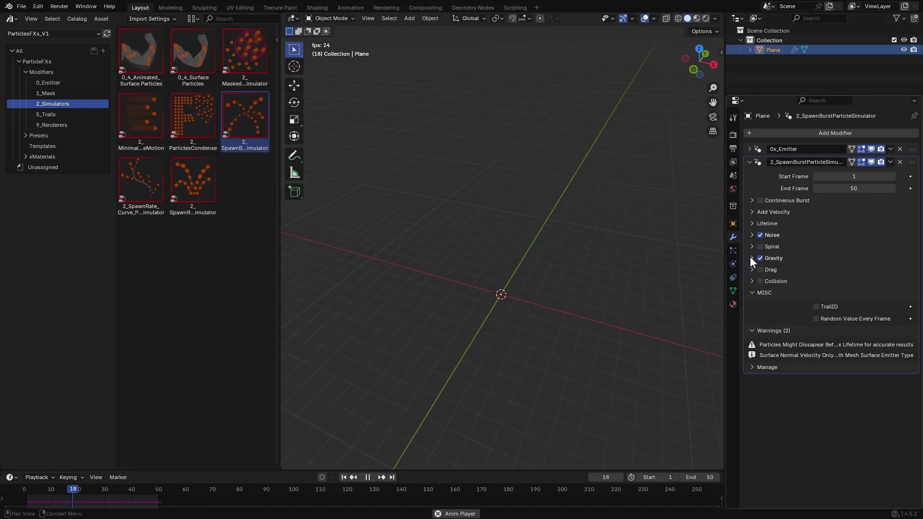
{"action": "left_click", "coordinate": [752, 257]}
{"action": "left_click", "coordinate": [866, 290]}
{"action": "type", "text": "-0.1"}
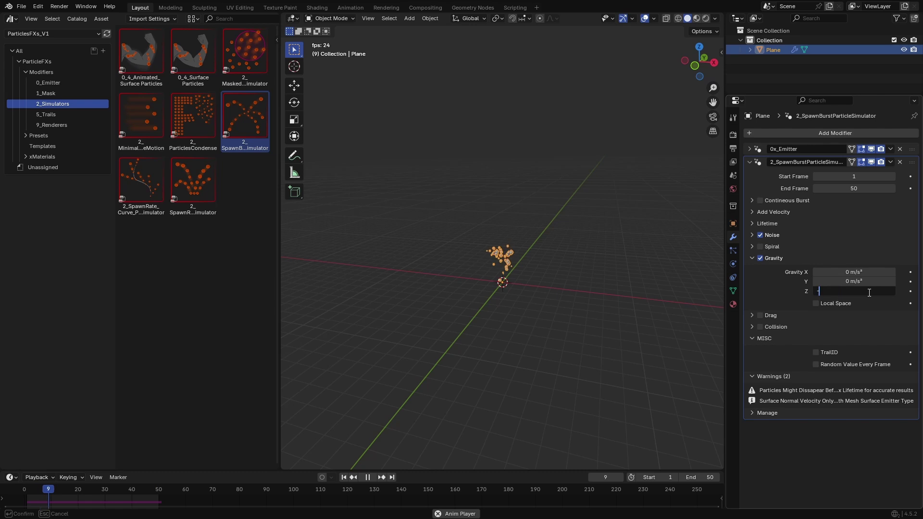
{"action": "key", "text": "Return"}
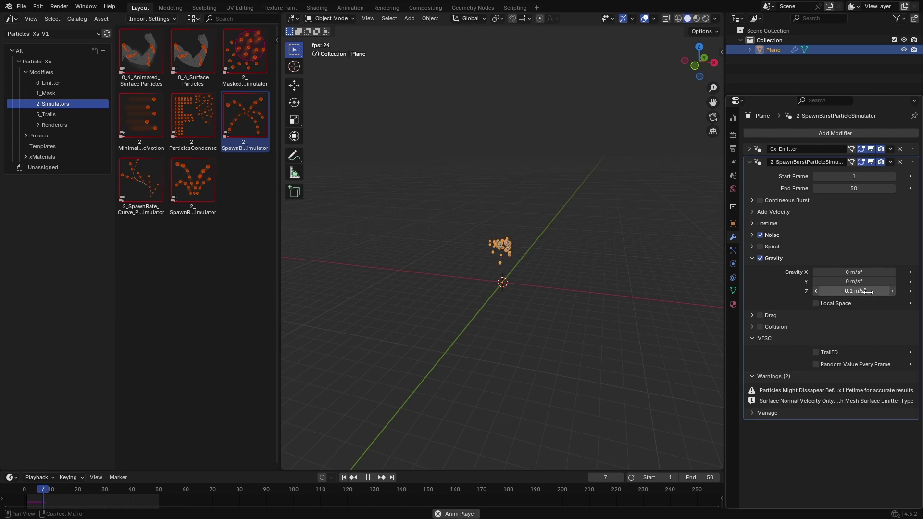
{"action": "left_click_drag", "start_coordinate": [752, 258], "coordinate": [754, 293]}
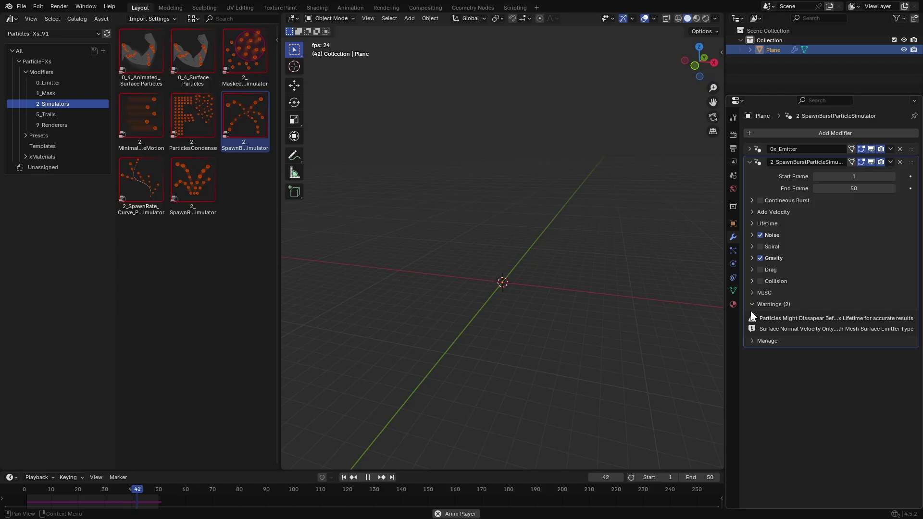
Widen the properties editor to read the simulator's full warnings, collapse them and restore the editor's width.
{"action": "left_click_drag", "start_coordinate": [726, 319], "coordinate": [602, 319]}
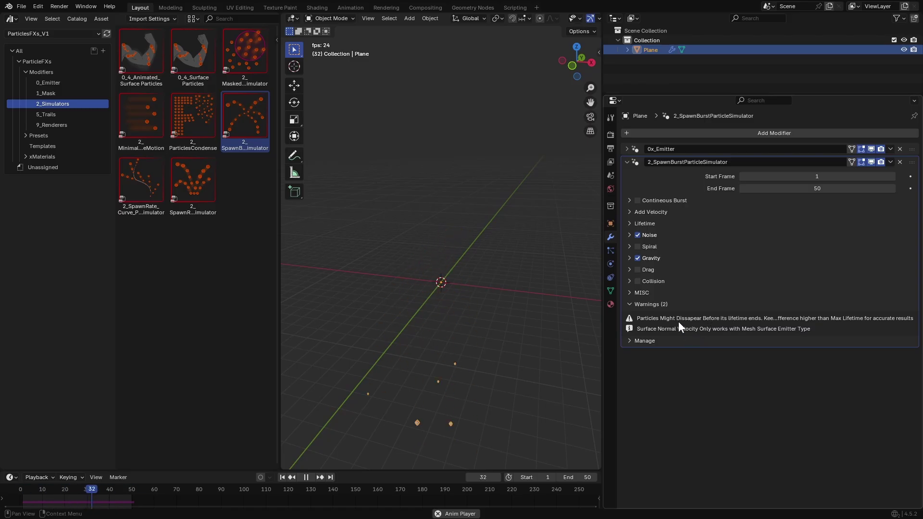
{"action": "left_click", "coordinate": [630, 304]}
{"action": "left_click_drag", "start_coordinate": [602, 315], "coordinate": [722, 319]}
Enable Collision on the spawn burst simulator and stop the playback.
{"action": "left_click", "coordinate": [751, 281]}
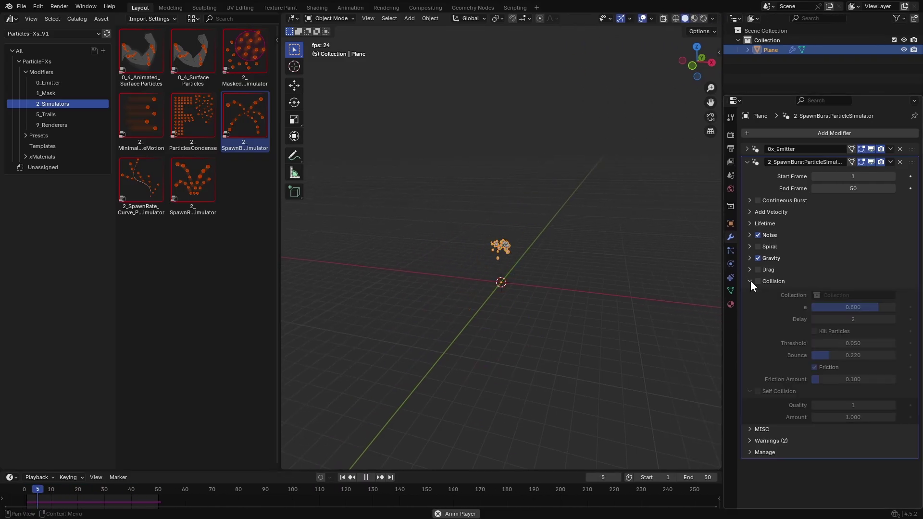
{"action": "left_click", "coordinate": [759, 281]}
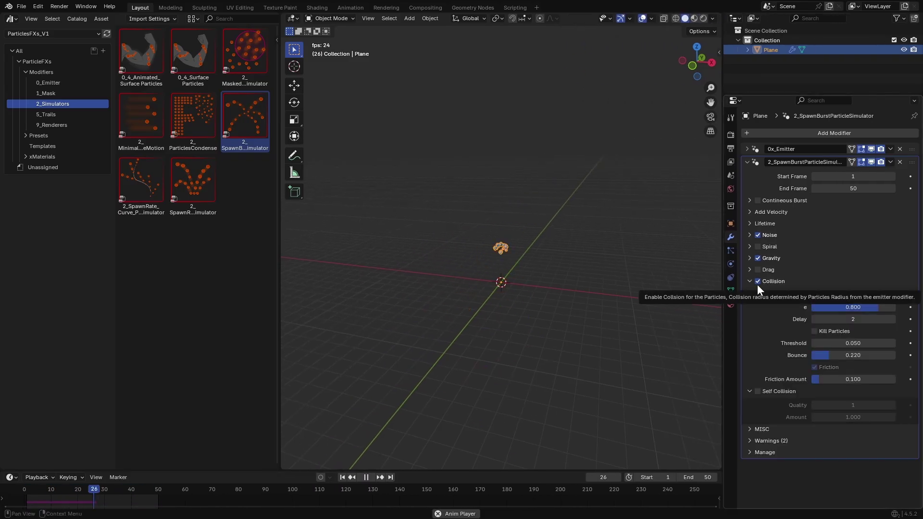
{"action": "key", "text": "Escape"}
Add a second plane beneath the particles and scale it up as a floor.
{"action": "key", "text": "shift+a"}
{"action": "mouse_move", "coordinate": [572, 236]}
{"action": "left_click", "coordinate": [613, 236]}
{"action": "key", "text": "s"}
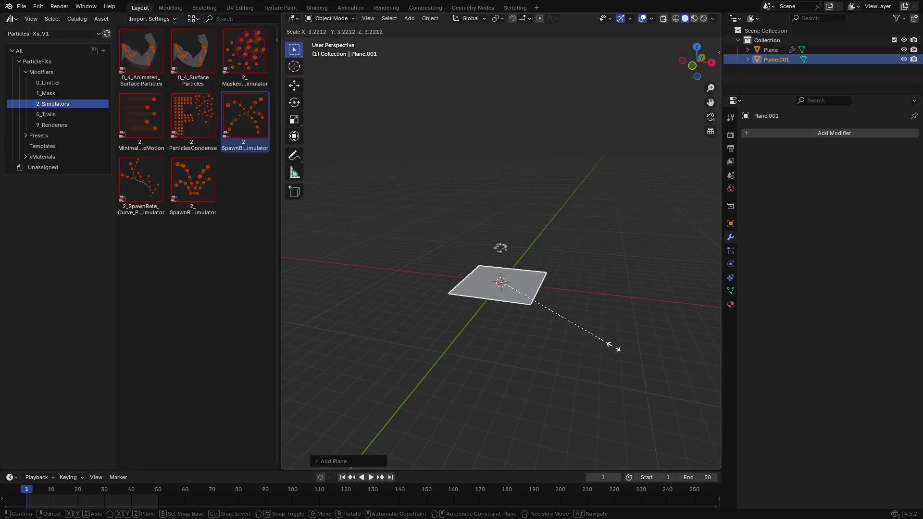
{"action": "left_click", "coordinate": [353, 399]}
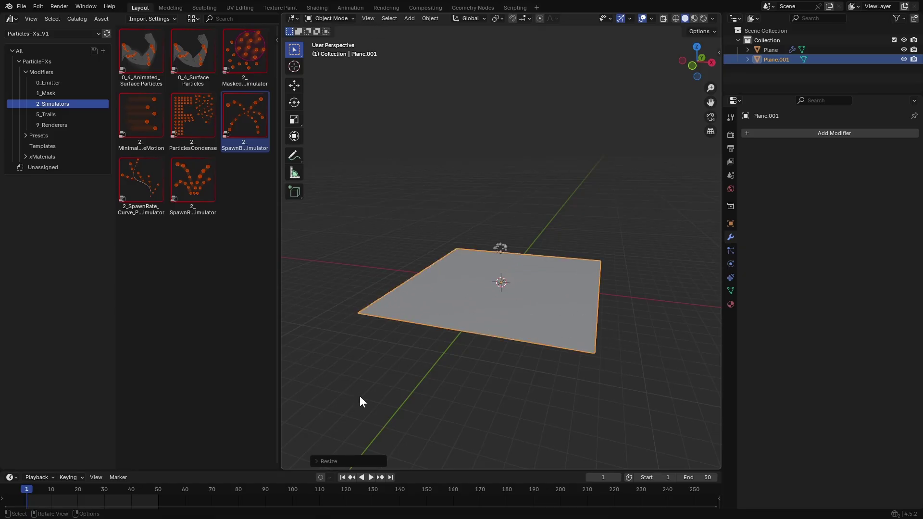
Move the floor plane to a new collection named Collision.
{"action": "key", "text": "m"}
{"action": "left_click", "coordinate": [581, 276]}
{"action": "type", "text": "Collision"}
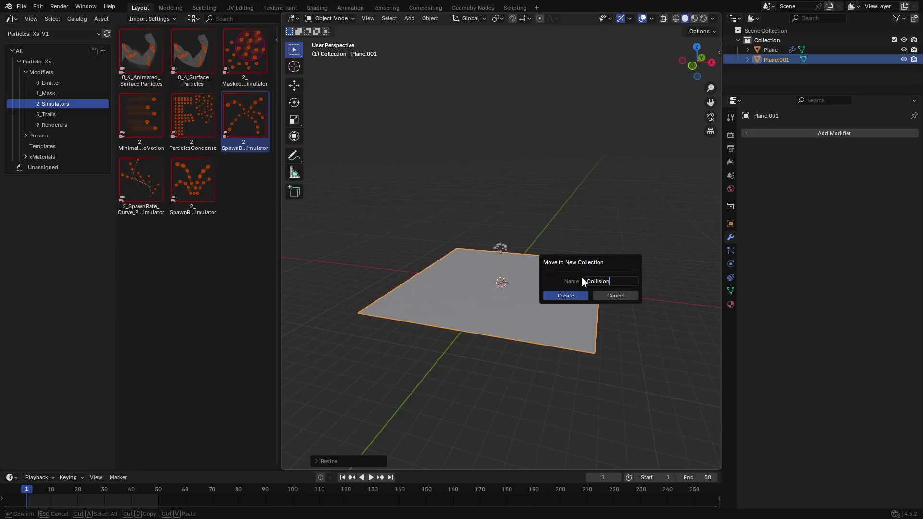
{"action": "key", "text": "Return"}
Assign the Collision collection to the particle plane's simulator Collision settings and play the simulation.
{"action": "left_click", "coordinate": [500, 247]}
{"action": "left_click", "coordinate": [832, 295]}
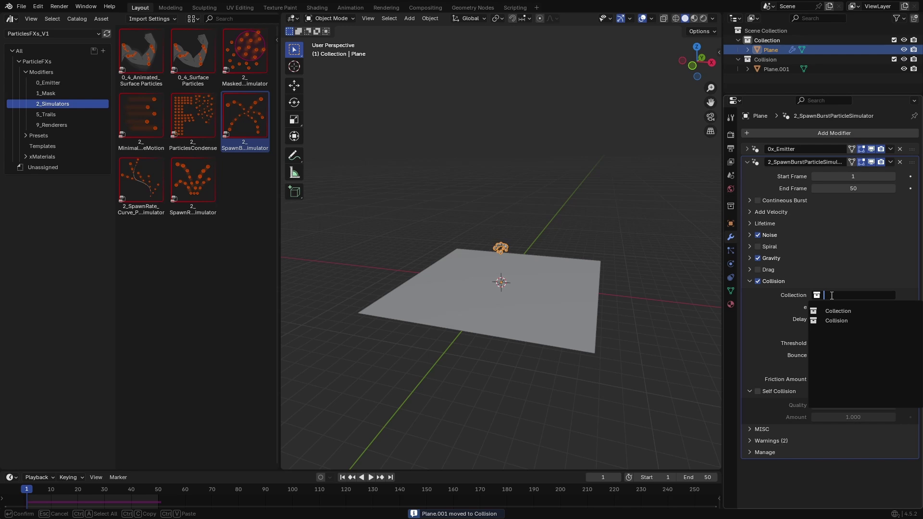
{"action": "left_click", "coordinate": [837, 321]}
{"action": "scroll", "coordinate": [566, 354], "scroll_direction": "up", "scroll_amount": 2}
{"action": "key", "text": "space"}
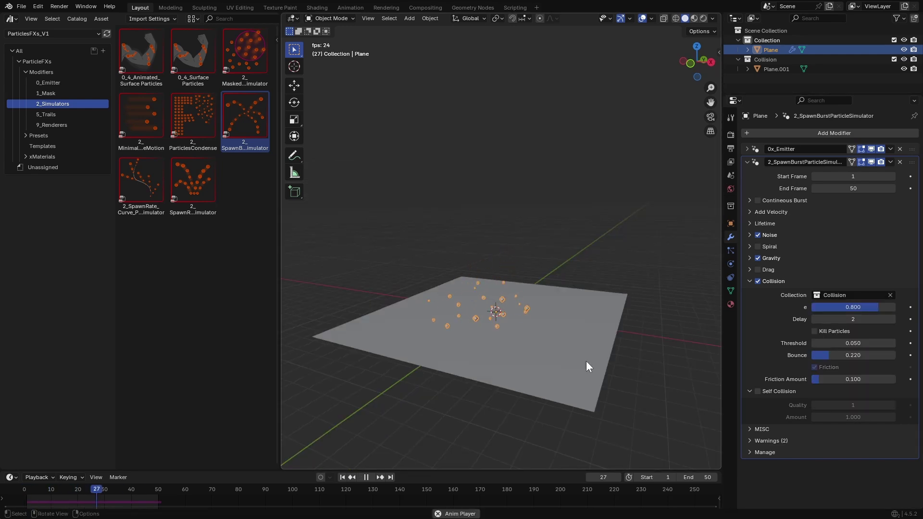
Turn off Noise and test the collision energy value e at 1.000 and 0.203 during playback.
{"action": "left_click", "coordinate": [758, 235]}
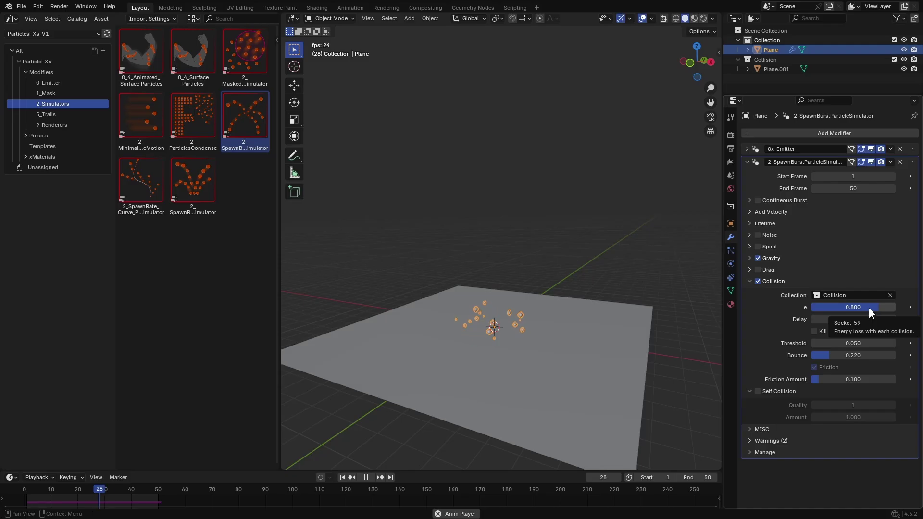
{"action": "left_click_drag", "start_coordinate": [876, 307], "coordinate": [895, 308]}
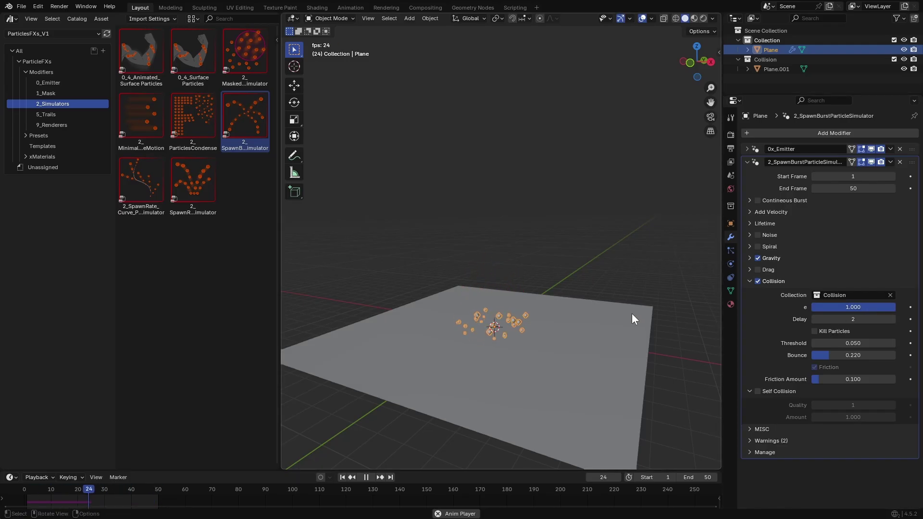
{"action": "left_click_drag", "start_coordinate": [873, 308], "coordinate": [829, 307]}
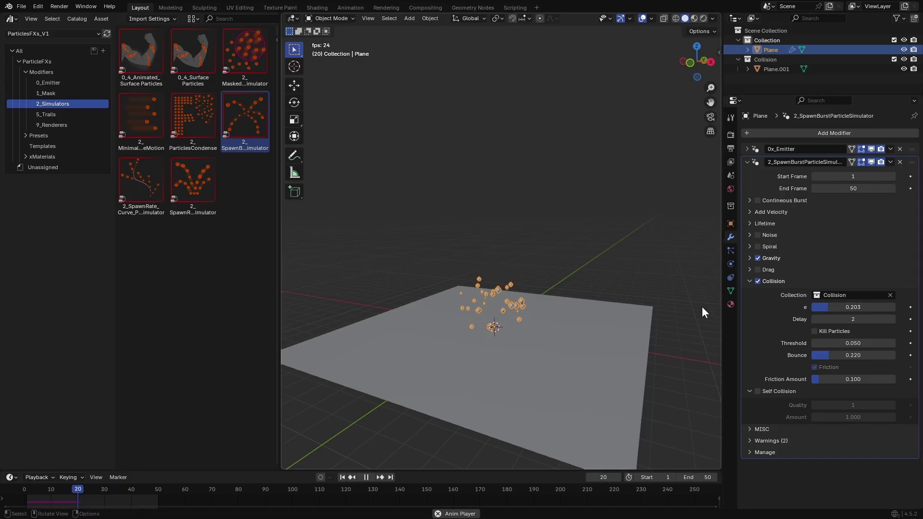
Set the collision energy value e to 0.814 and enable Kill Particles.
{"action": "left_click_drag", "start_coordinate": [829, 307], "coordinate": [880, 307]}
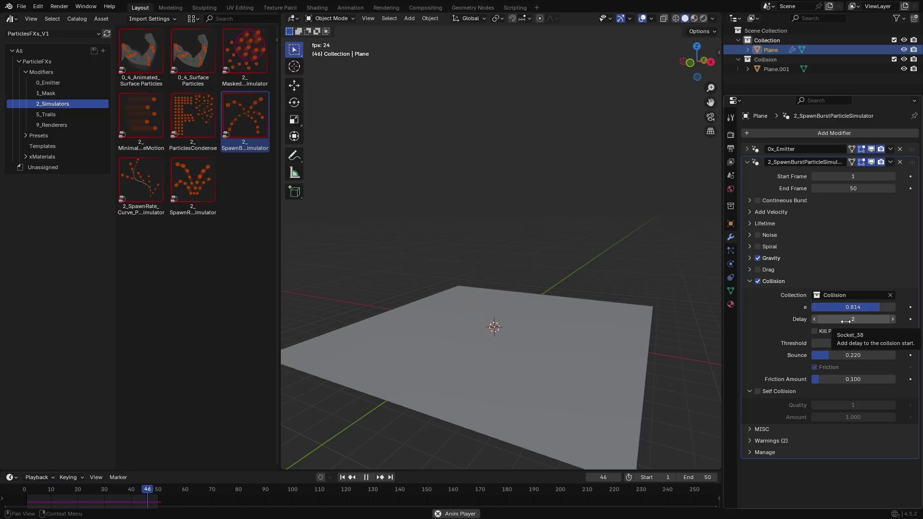
{"action": "left_click", "coordinate": [815, 332]}
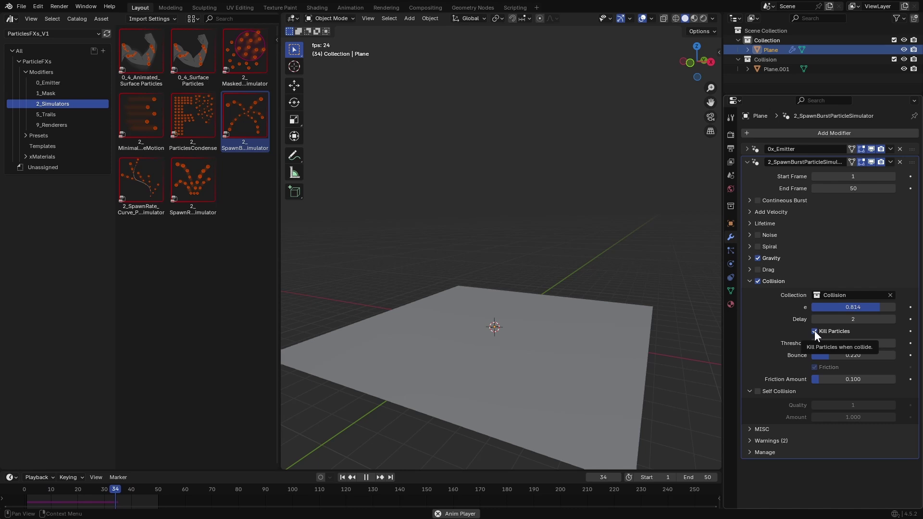
Disable Kill Particles, set Bounce to 0.124 and Friction Amount to 0.213, and try Self Collision before turning it off.
{"action": "left_click", "coordinate": [815, 331]}
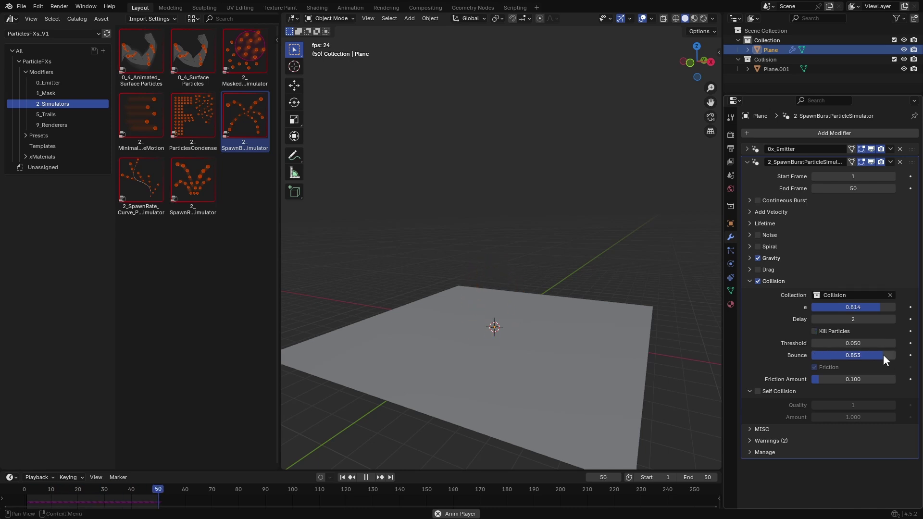
{"action": "left_click_drag", "start_coordinate": [883, 354], "coordinate": [838, 407]}
{"action": "left_click", "coordinate": [757, 391]}
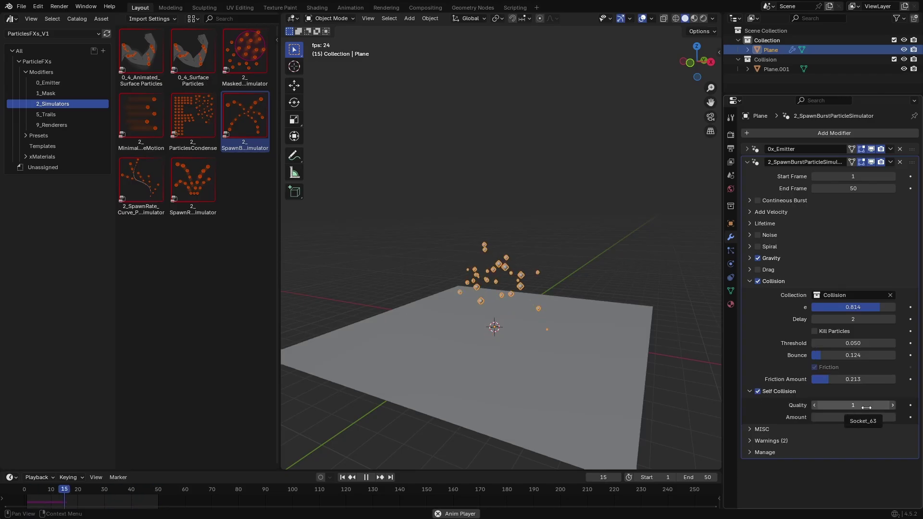
{"action": "left_click", "coordinate": [757, 390]}
{"action": "left_click", "coordinate": [748, 391]}
{"action": "left_click", "coordinate": [748, 281]}
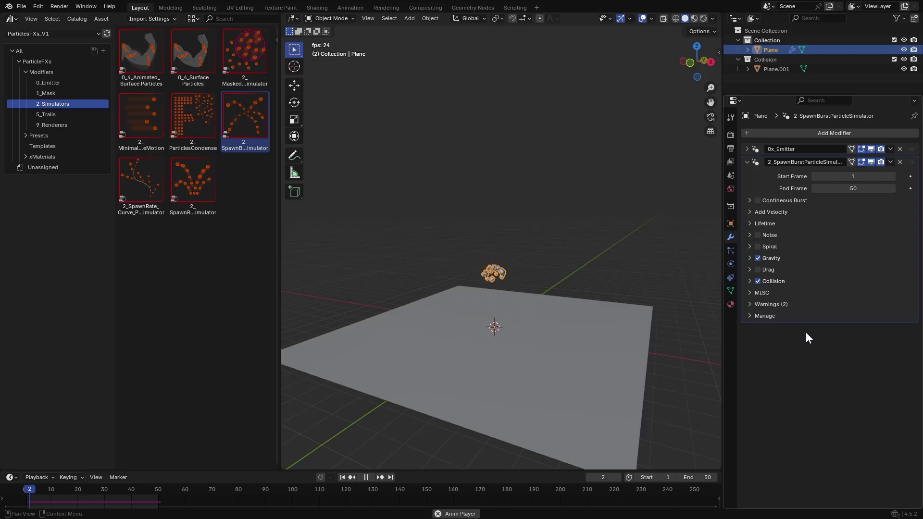
Browse the 9_Renderers assets and add the 9_PointCloudRenderer modifier to the particle plane.
{"action": "left_click", "coordinate": [50, 124]}
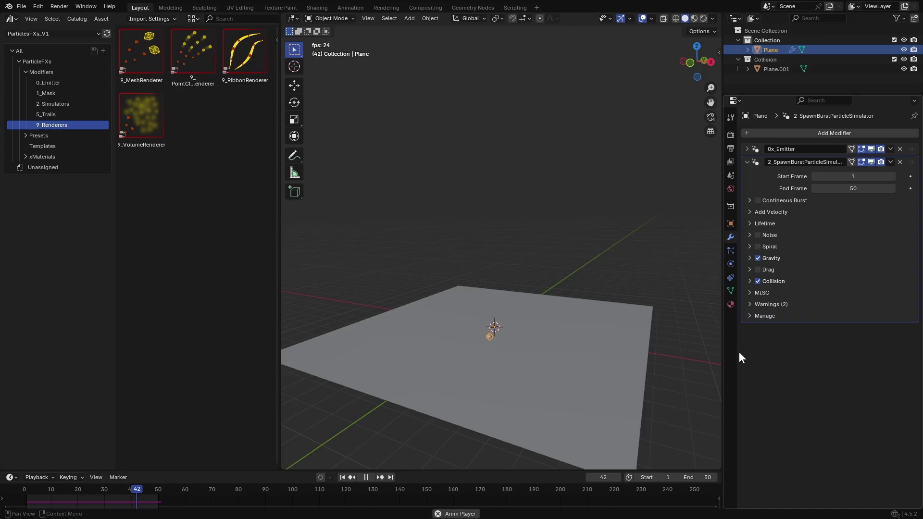
{"action": "left_click", "coordinate": [747, 162]}
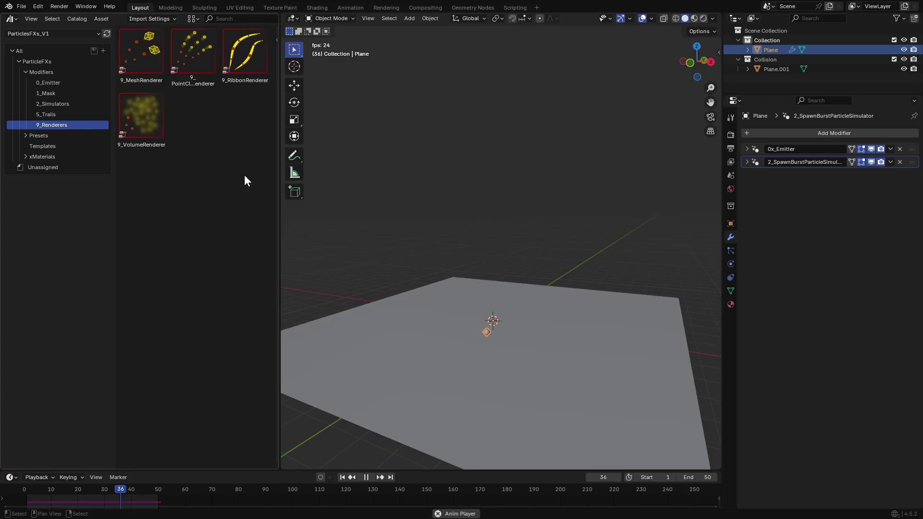
{"action": "left_click", "coordinate": [142, 49]}
{"action": "left_click", "coordinate": [190, 60]}
{"action": "left_click", "coordinate": [232, 74]}
{"action": "left_click", "coordinate": [151, 118]}
{"action": "mouse_move", "coordinate": [192, 53]}
{"action": "left_mouse_down"}
{"action": "mouse_move", "coordinate": [240, 140]}
{"action": "mouse_move", "coordinate": [282, 112]}
{"action": "mouse_move", "coordinate": [498, 247]}
{"action": "left_mouse_up"}
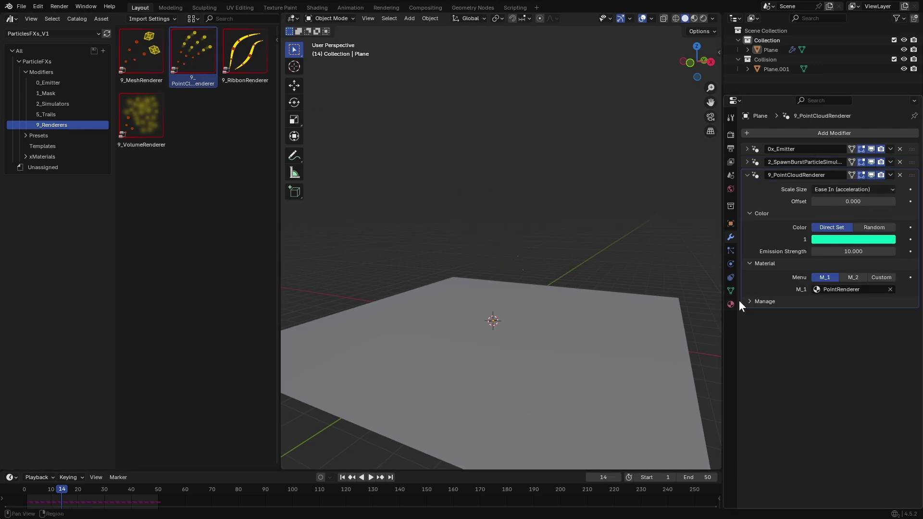
Show the particles in rendered shading, set Scale Size to Linear (deceleration) and test the renderer's Offset during playback.
{"action": "key", "text": "z"}
{"action": "left_click", "coordinate": [539, 261]}
{"action": "left_click", "coordinate": [79, 499]}
{"action": "left_click", "coordinate": [843, 189]}
{"action": "key", "text": "space"}
{"action": "left_click", "coordinate": [844, 189]}
{"action": "left_click", "coordinate": [832, 253]}
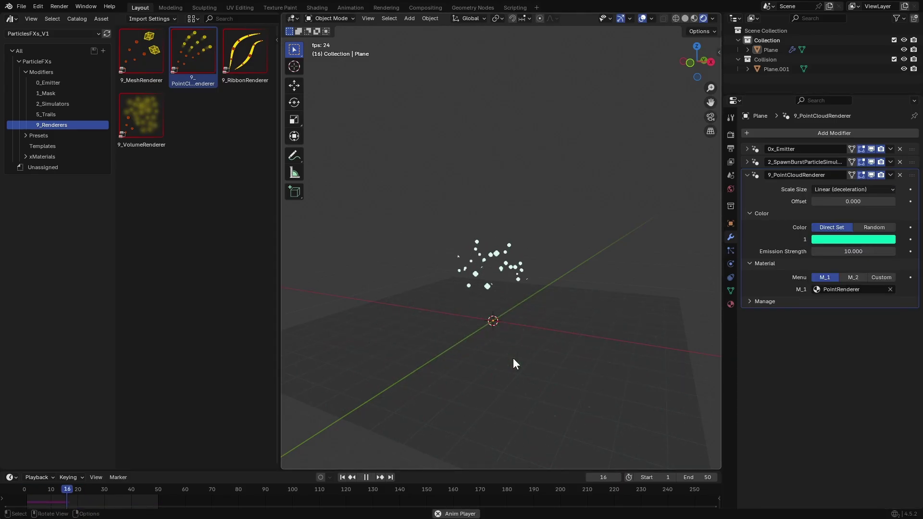
{"action": "left_click_drag", "start_coordinate": [818, 201], "coordinate": [843, 201]}
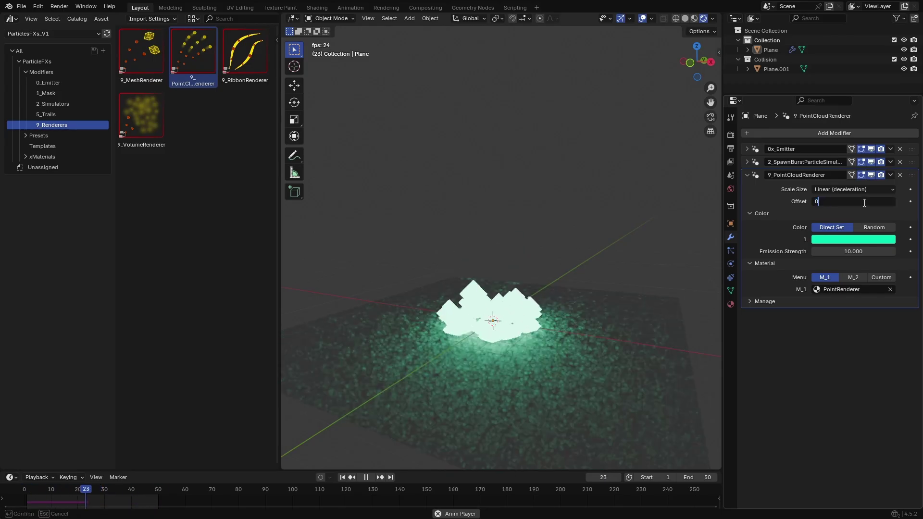
Set the point cloud's colour 1 to orange-red #E74D1D and switch the colour mode to Random.
{"action": "left_click", "coordinate": [854, 238]}
{"action": "mouse_move", "coordinate": [830, 136]}
{"action": "left_mouse_down"}
{"action": "mouse_move", "coordinate": [820, 126]}
{"action": "mouse_move", "coordinate": [834, 152]}
{"action": "left_mouse_up"}
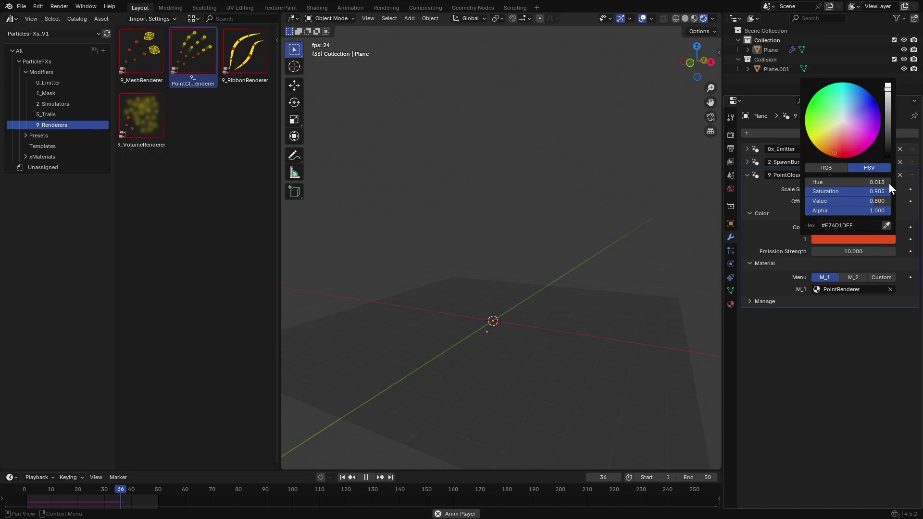
{"action": "left_click", "coordinate": [873, 226]}
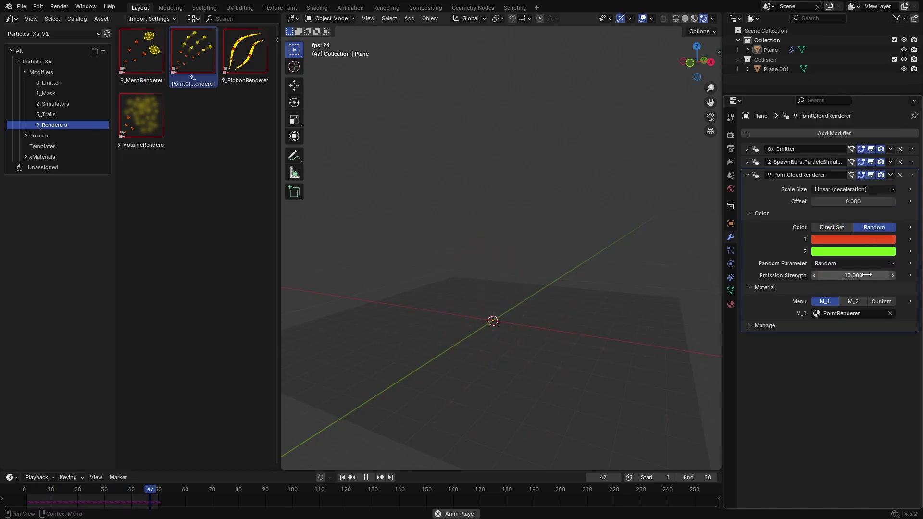
Pause the playback and set the scene's View Transform to Filmic.
{"action": "key", "text": "space"}
{"action": "scroll", "coordinate": [510, 291], "scroll_direction": "up", "scroll_amount": 3}
{"action": "middle_click_drag", "start_coordinate": [503, 294], "coordinate": [534, 296]}
{"action": "left_click", "coordinate": [730, 135]}
{"action": "left_click", "coordinate": [772, 305]}
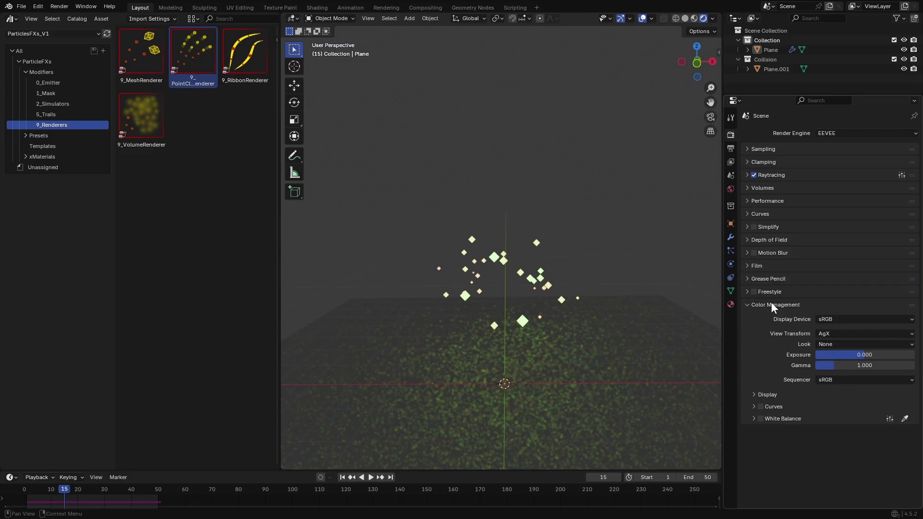
{"action": "left_click", "coordinate": [837, 335]}
{"action": "left_click", "coordinate": [829, 374]}
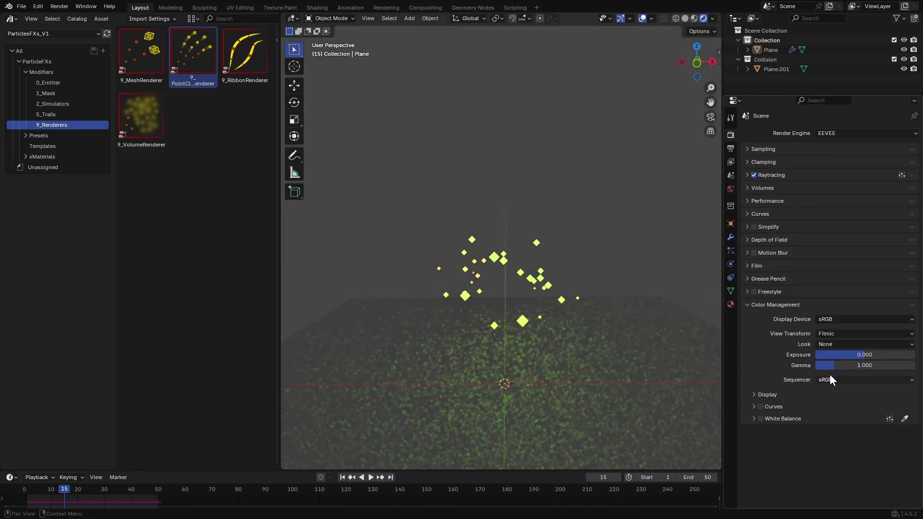
{"action": "middle_click_drag", "start_coordinate": [581, 319], "coordinate": [526, 323]}
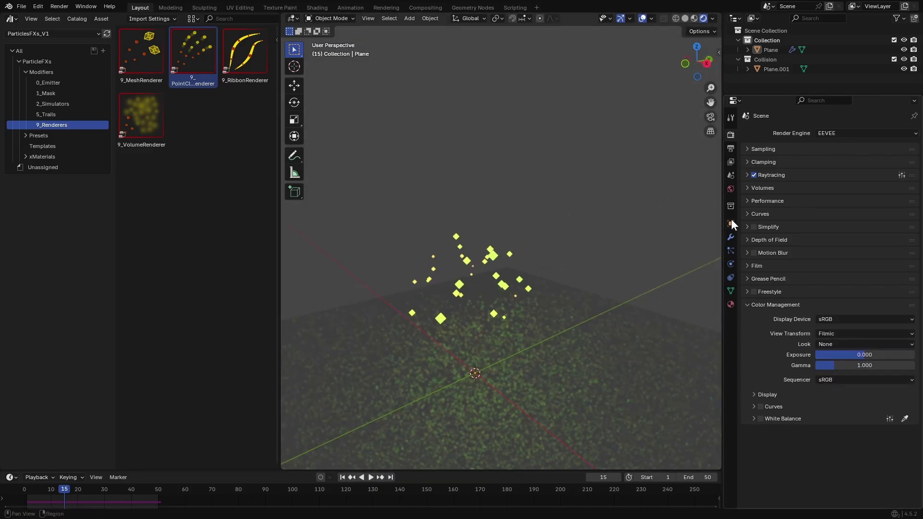
Set the point cloud's colour 2 to blue #4522FF and colour 1 to red.
{"action": "left_click", "coordinate": [731, 237]}
{"action": "left_click", "coordinate": [860, 250]}
{"action": "left_click", "coordinate": [875, 120]}
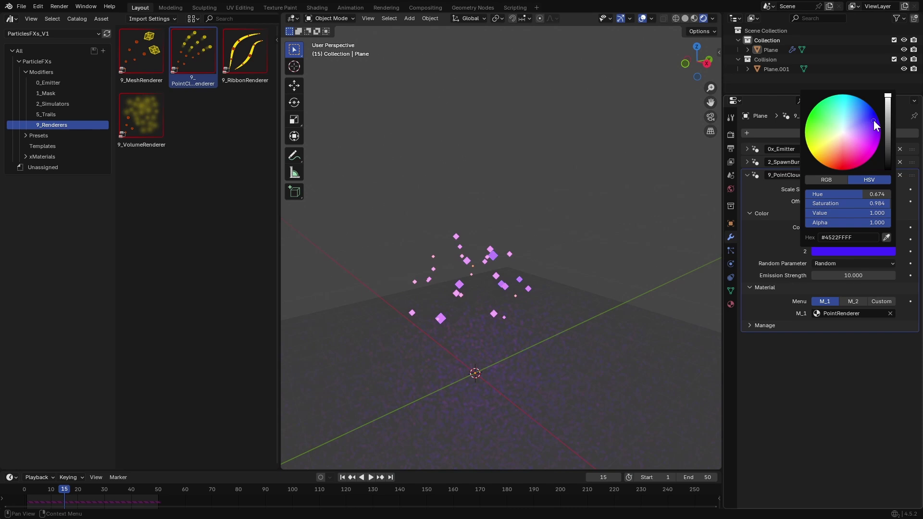
{"action": "left_click", "coordinate": [849, 240]}
{"action": "left_click", "coordinate": [840, 154]}
{"action": "middle_click_drag", "start_coordinate": [630, 269], "coordinate": [690, 272]}
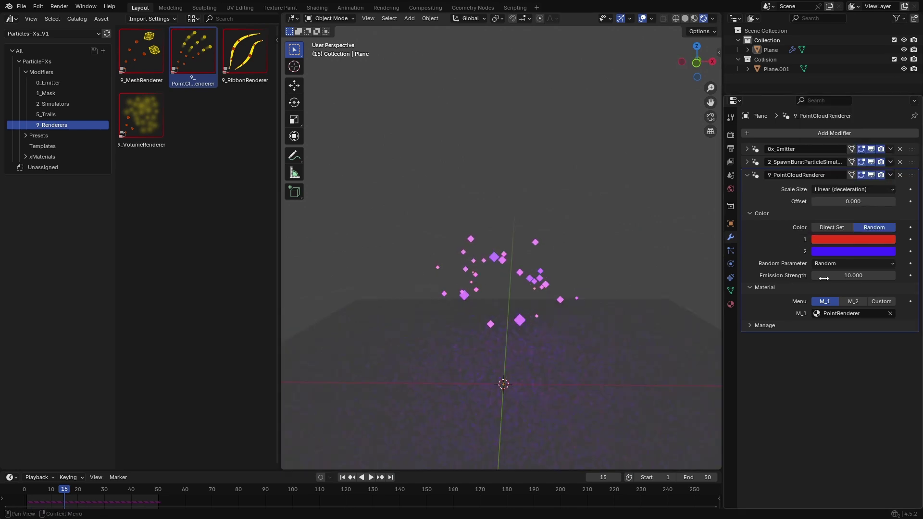
Set the Random Parameter to Normalised Age, with yellow #E7DC05 as colour 1 and green as colour 2.
{"action": "left_click", "coordinate": [846, 265]}
{"action": "left_click", "coordinate": [839, 285]}
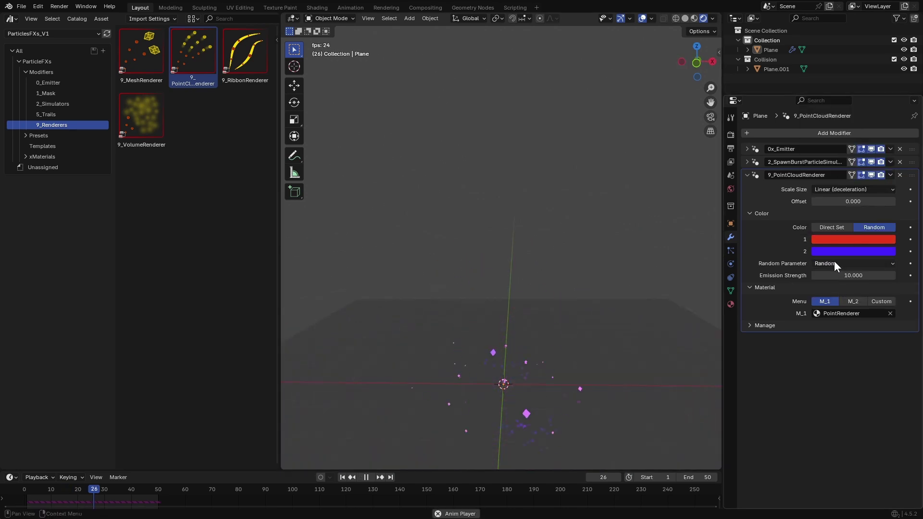
{"action": "left_click", "coordinate": [835, 263]}
{"action": "left_click", "coordinate": [831, 285]}
{"action": "left_click", "coordinate": [842, 240]}
{"action": "left_click", "coordinate": [813, 141]}
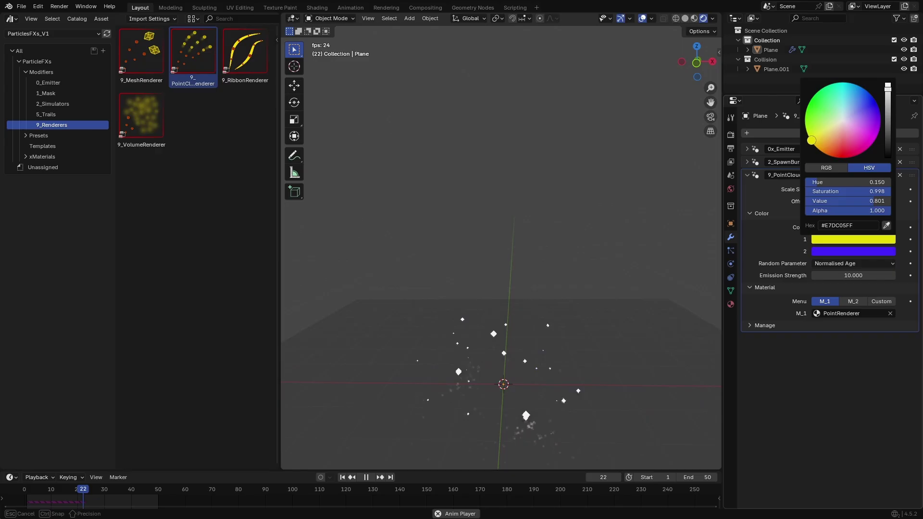
{"action": "left_click", "coordinate": [826, 252]}
{"action": "left_click", "coordinate": [813, 116]}
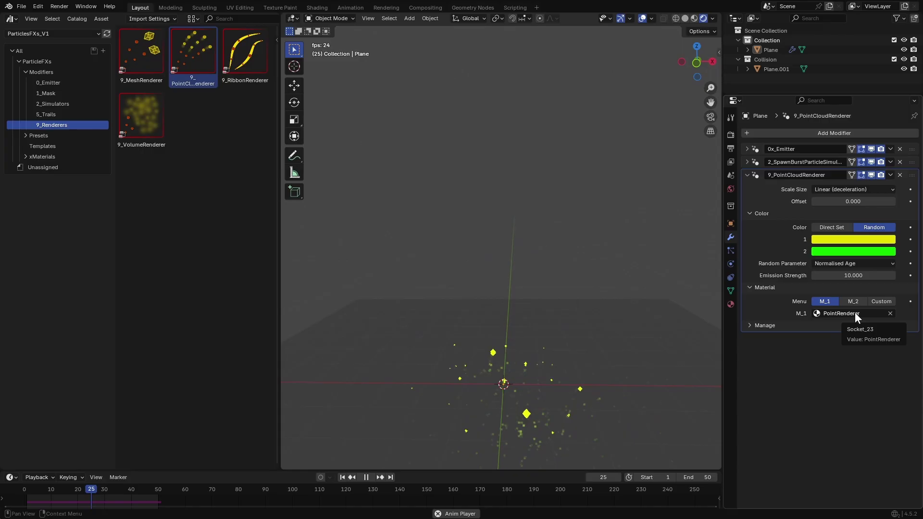
Stop the playback and change the render engine to Cycles to inspect the point cloud particles.
{"action": "key", "text": "space"}
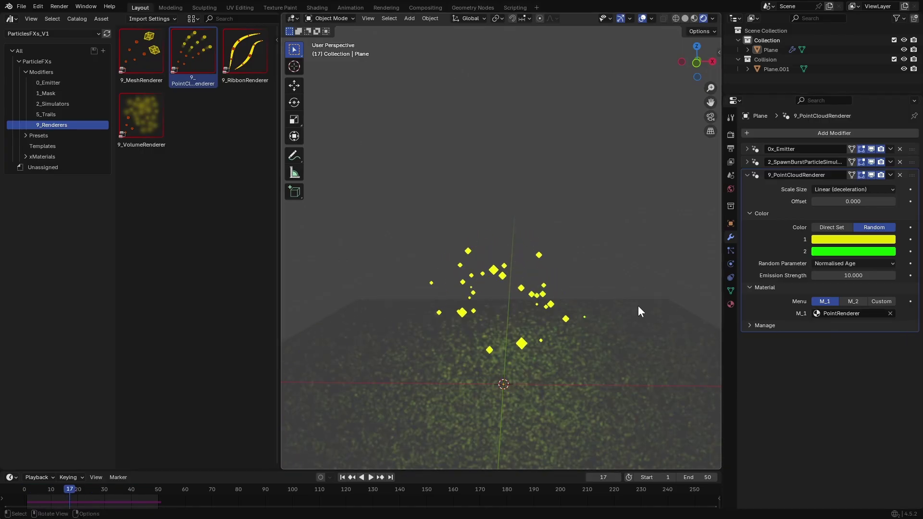
{"action": "left_click", "coordinate": [730, 135]}
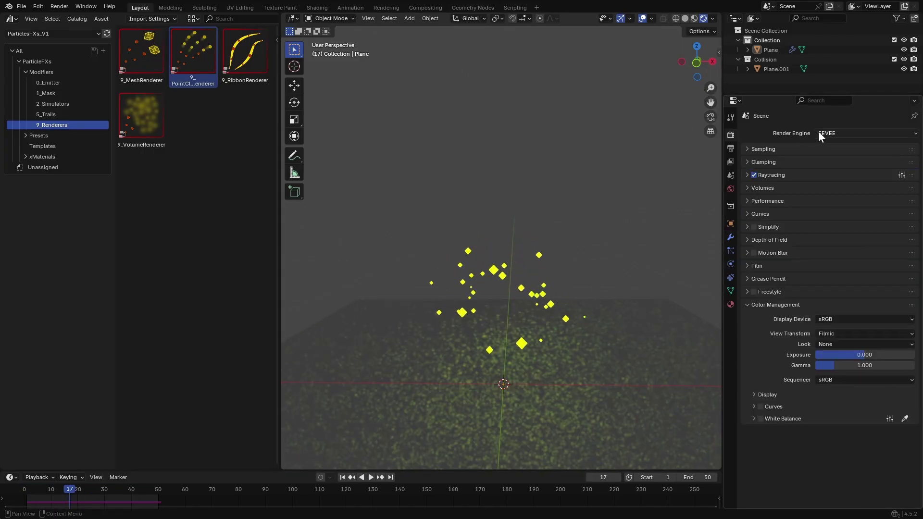
{"action": "left_click", "coordinate": [818, 133]}
{"action": "left_click", "coordinate": [824, 165]}
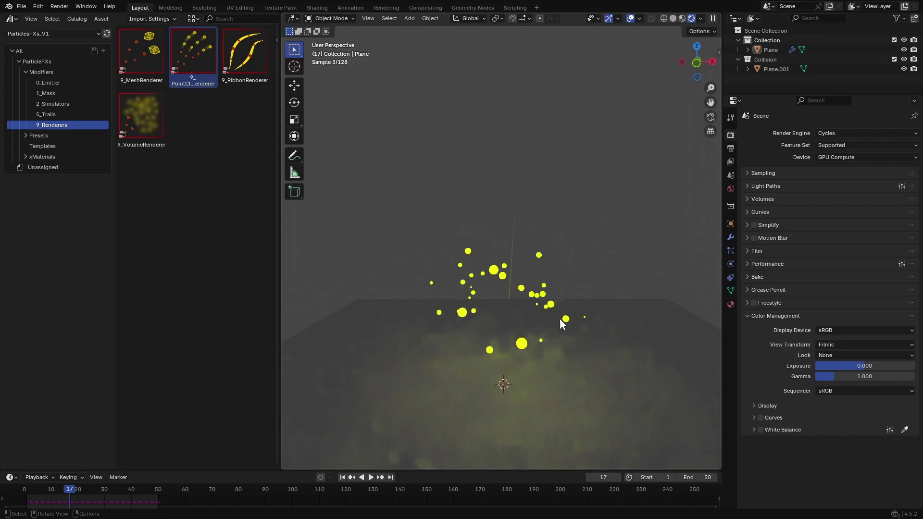
{"action": "middle_click_drag", "start_coordinate": [495, 375], "coordinate": [509, 370]}
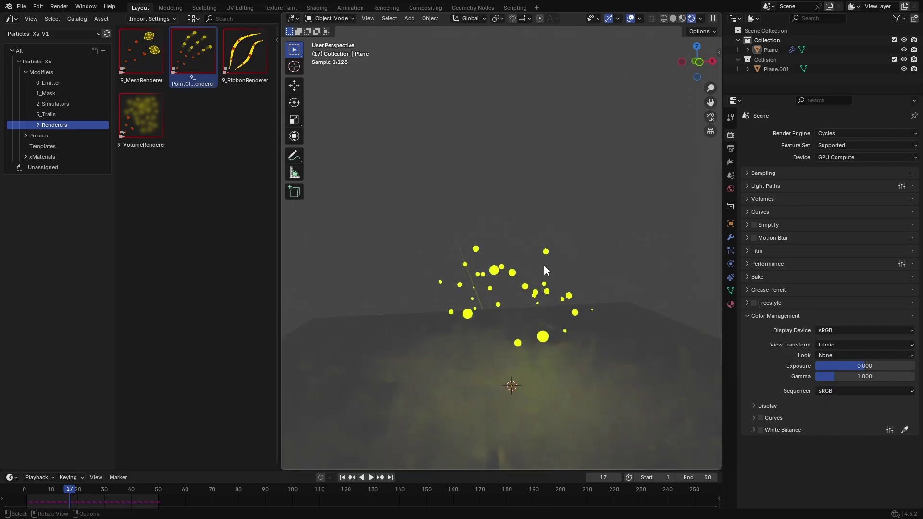
{"action": "left_click", "coordinate": [731, 238]}
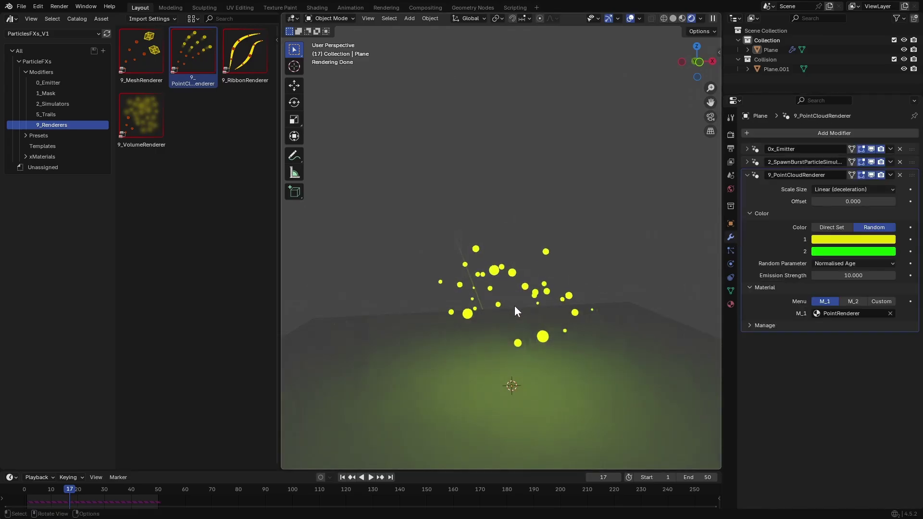
Switch the viewport to Material Preview shading and make it use the scene's own lighting.
{"action": "key", "text": "z"}
{"action": "left_click", "coordinate": [514, 359]}
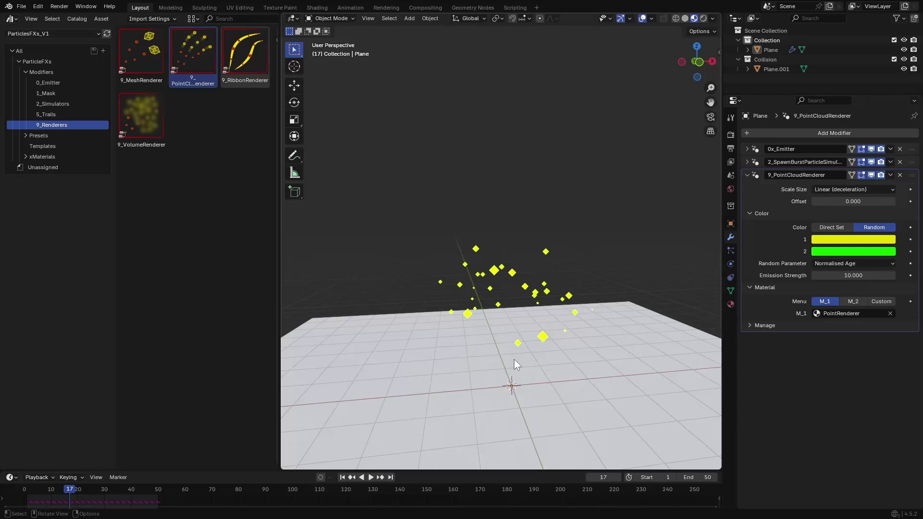
{"action": "left_click", "coordinate": [714, 20]}
{"action": "left_click", "coordinate": [659, 74]}
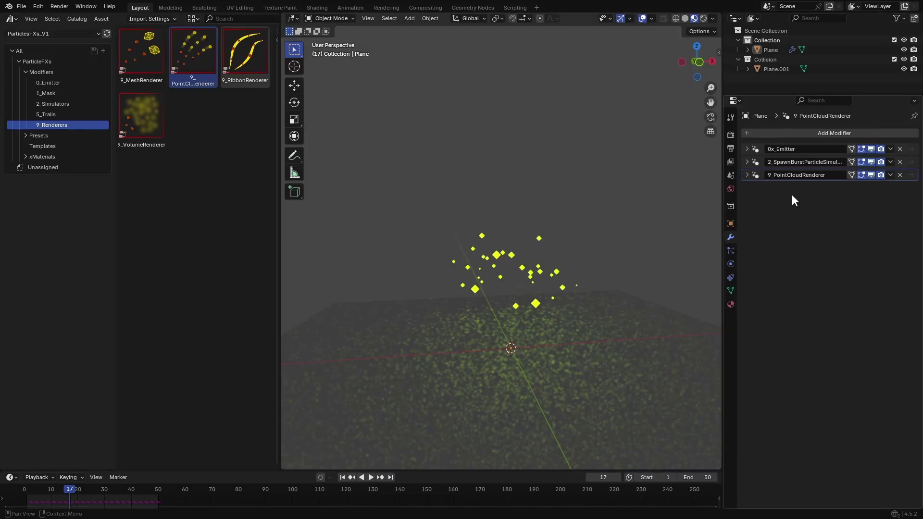
Add the 5_Trails modifier to the particle plane and place it above 9_PointCloudRenderer in the stack.
{"action": "left_click", "coordinate": [48, 115]}
{"action": "left_click", "coordinate": [140, 48]}
{"action": "left_click_drag", "start_coordinate": [140, 47], "coordinate": [504, 253]}
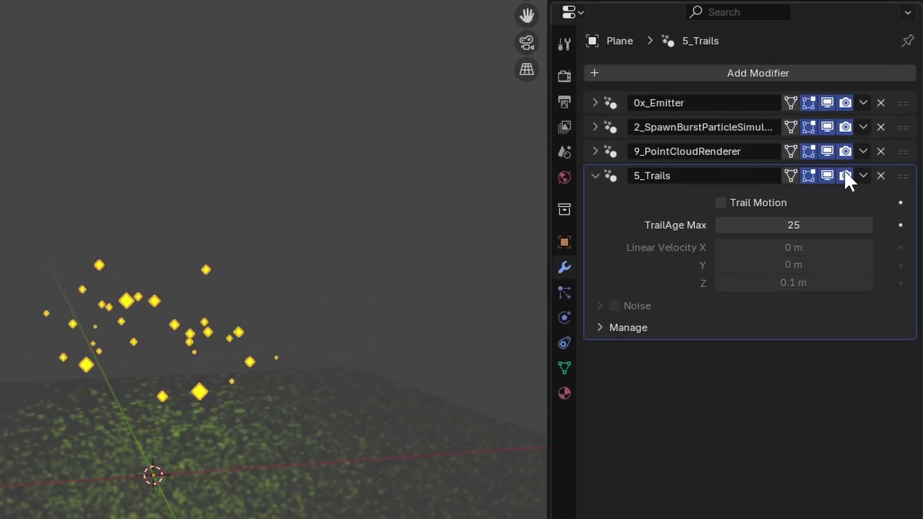
{"action": "left_click_drag", "start_coordinate": [905, 174], "coordinate": [913, 148]}
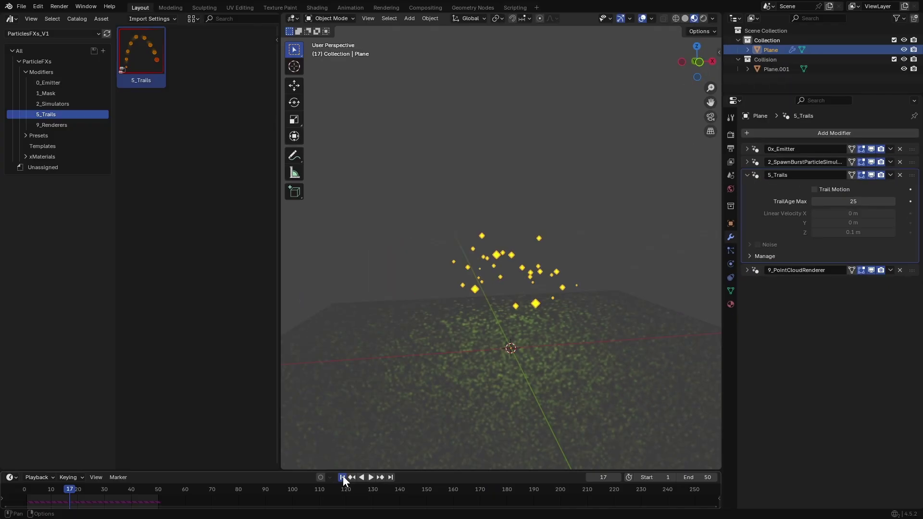
Play the trails from the first frame, pause, and switch the viewport to solid shading.
{"action": "left_click", "coordinate": [343, 478]}
{"action": "key", "text": "space"}
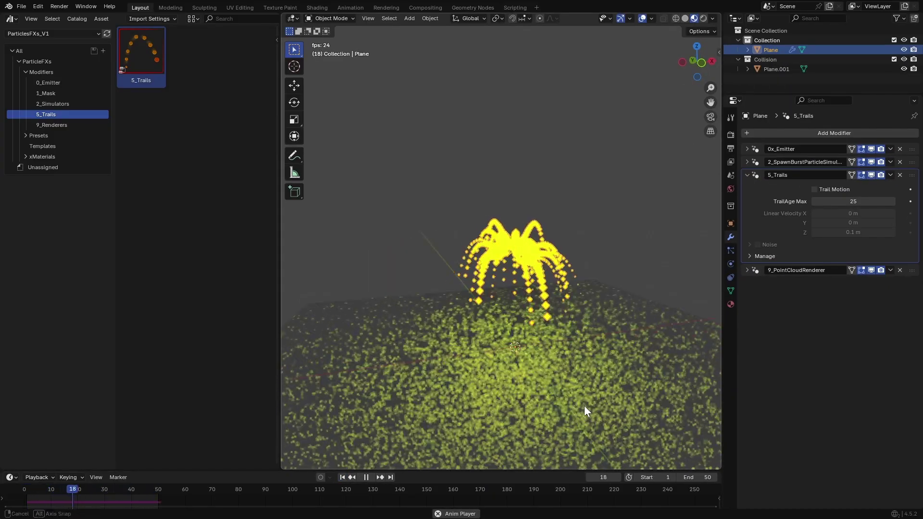
{"action": "key", "text": "space"}
{"action": "key", "text": "z"}
{"action": "left_click", "coordinate": [545, 349]}
Test TrailAge Max at 50 by replaying from the first frame, and set it to 10.
{"action": "double_click", "coordinate": [854, 201]}
{"action": "type", "text": "50"}
{"action": "key", "text": "Return"}
{"action": "left_click", "coordinate": [343, 477]}
{"action": "key", "text": "space"}
{"action": "double_click", "coordinate": [856, 202]}
{"action": "type", "text": "10"}
{"action": "key", "text": "Return"}
Try Trail Motion and its Noise option on the trails during playback, and turn both off.
{"action": "left_click", "coordinate": [815, 189]}
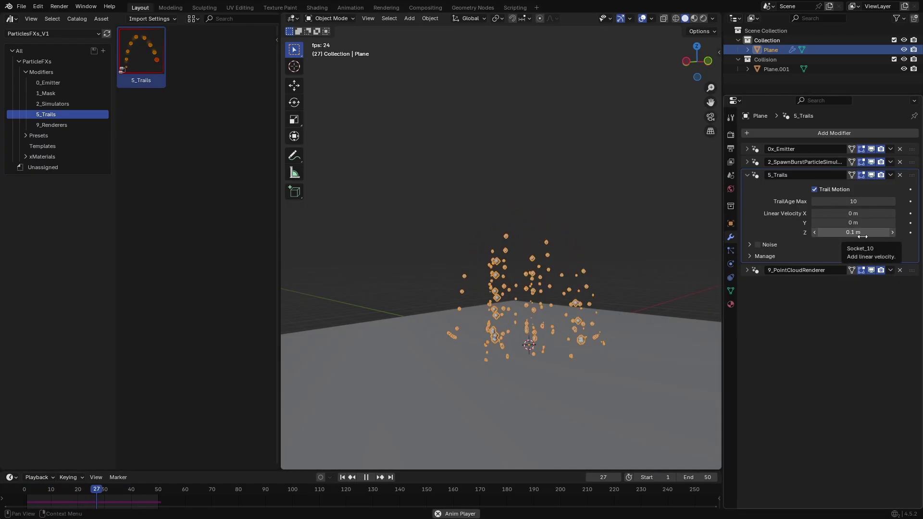
{"action": "left_click", "coordinate": [757, 245]}
{"action": "left_click", "coordinate": [750, 245]}
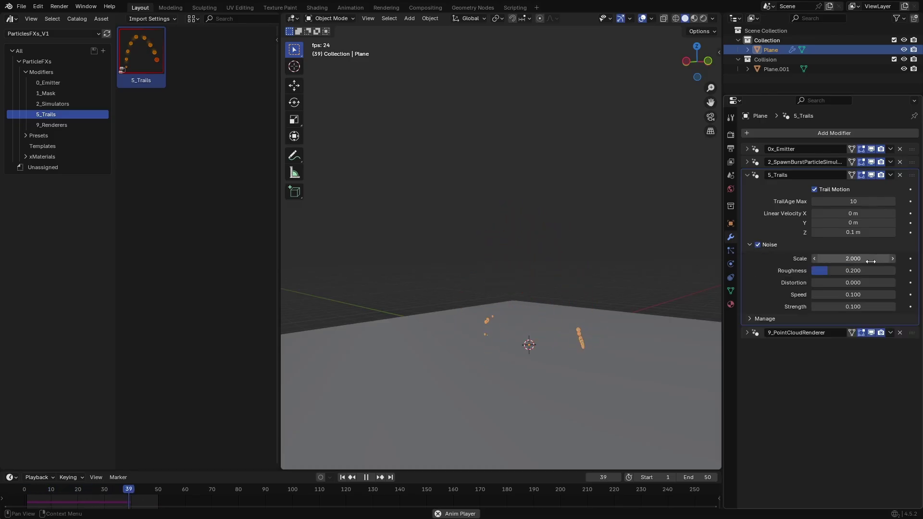
{"action": "left_click", "coordinate": [758, 245]}
{"action": "left_click", "coordinate": [749, 245]}
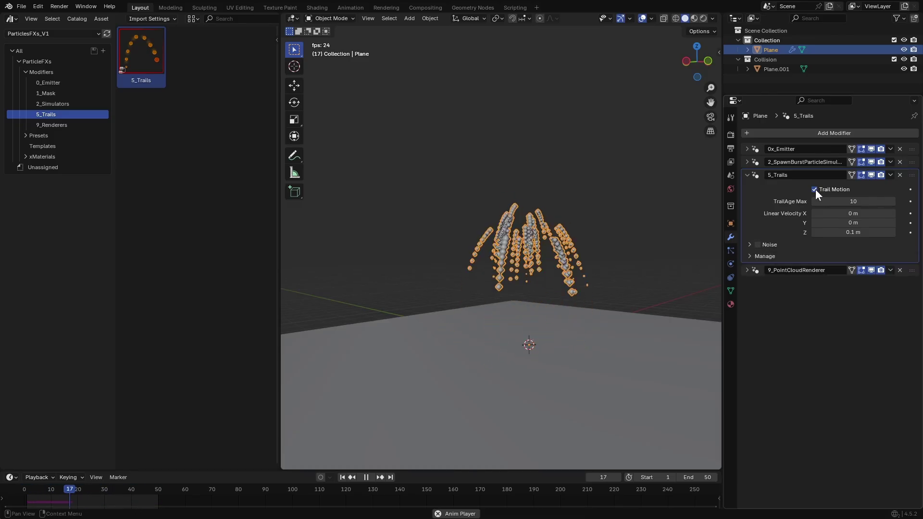
{"action": "left_click", "coordinate": [816, 190]}
Collapse the 5_Trails settings and pause the simulation at frame 21.
{"action": "key", "text": "space"}
{"action": "left_click", "coordinate": [747, 175]}
{"action": "left_click", "coordinate": [80, 489]}
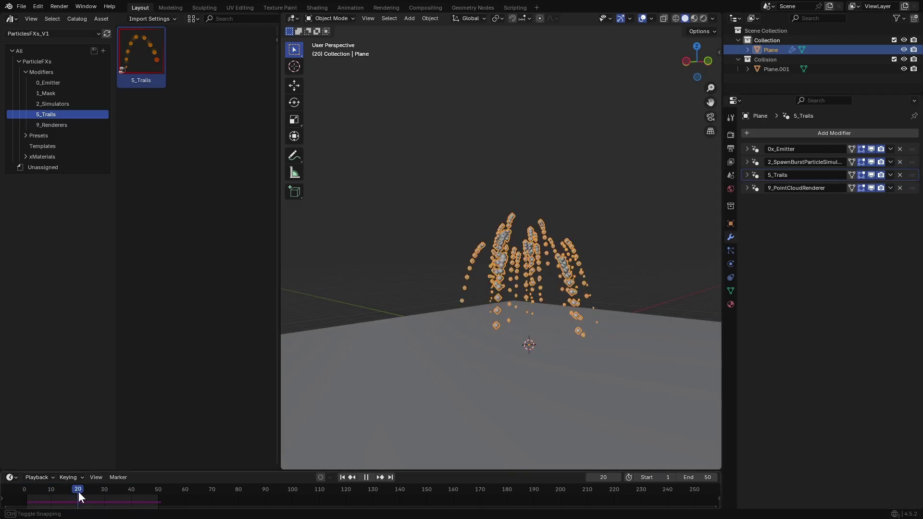
Replace 9_PointCloudRenderer on the particle plane with 9_MeshRenderer and show the trails in rendered shading.
{"action": "left_click", "coordinate": [900, 188]}
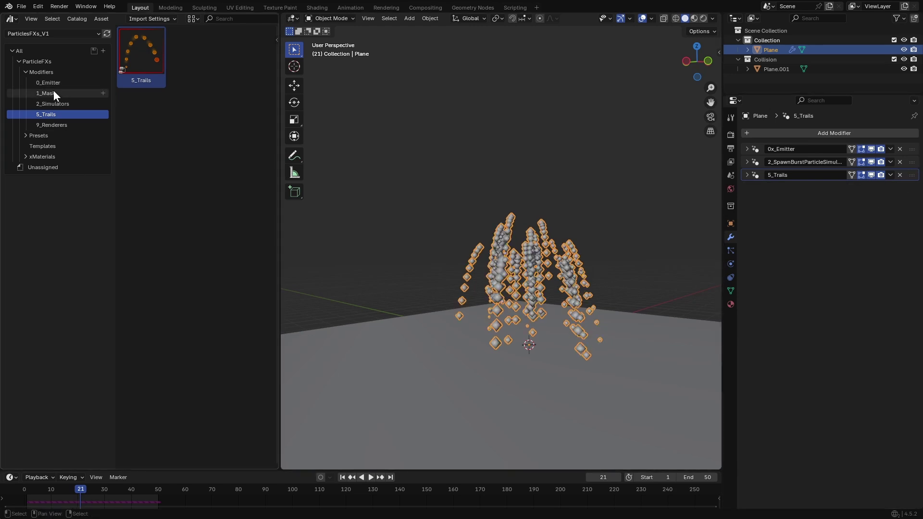
{"action": "left_click", "coordinate": [52, 125]}
{"action": "mouse_move", "coordinate": [163, 58]}
{"action": "left_mouse_down"}
{"action": "mouse_move", "coordinate": [390, 143]}
{"action": "mouse_move", "coordinate": [503, 228]}
{"action": "left_mouse_up"}
{"action": "key", "text": "z"}
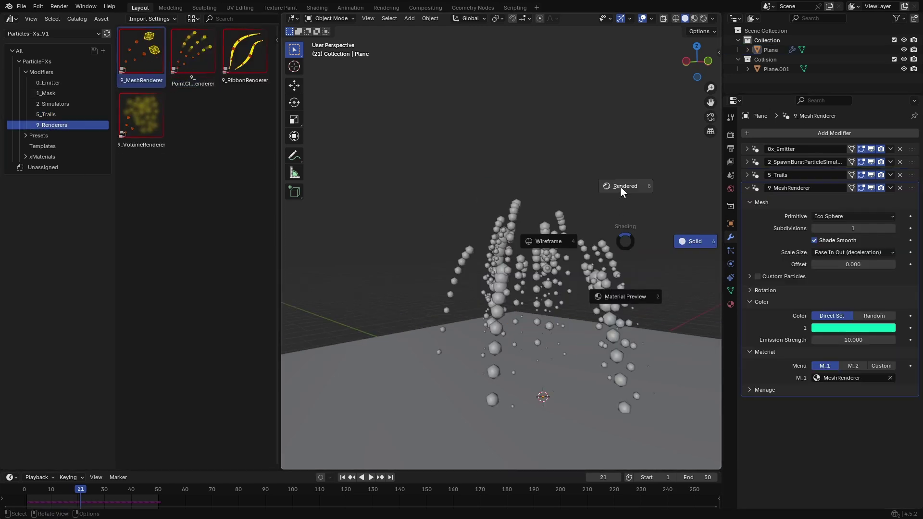
{"action": "left_click", "coordinate": [620, 187]}
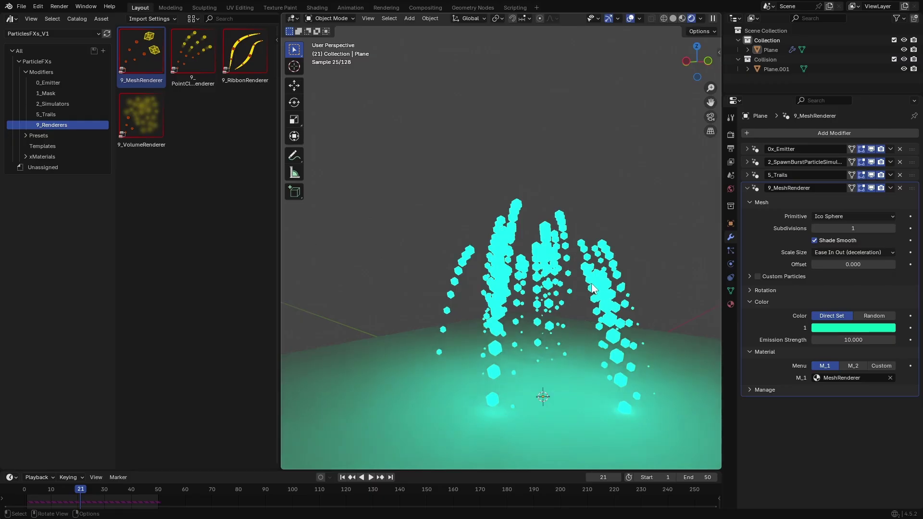
Set the ico sphere particles' Subdivisions to 2 and switch the viewport to material preview.
{"action": "left_click", "coordinate": [892, 229]}
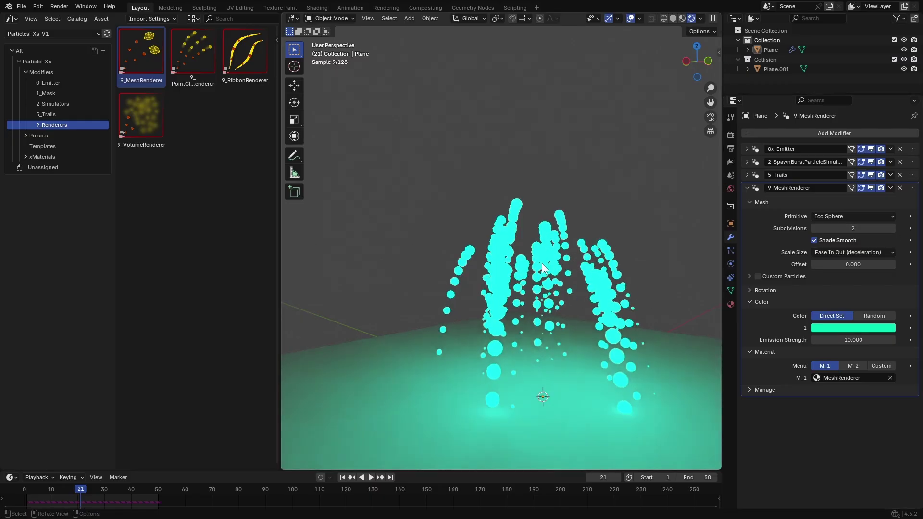
{"action": "key", "text": "z"}
{"action": "left_click", "coordinate": [539, 313]}
{"action": "middle_click_drag", "start_coordinate": [539, 312], "coordinate": [515, 334]}
Try the Plane, Cube and Cylinder primitives in 9_MeshRenderer and return to Ico Sphere.
{"action": "left_click", "coordinate": [851, 216]}
{"action": "left_click", "coordinate": [832, 218]}
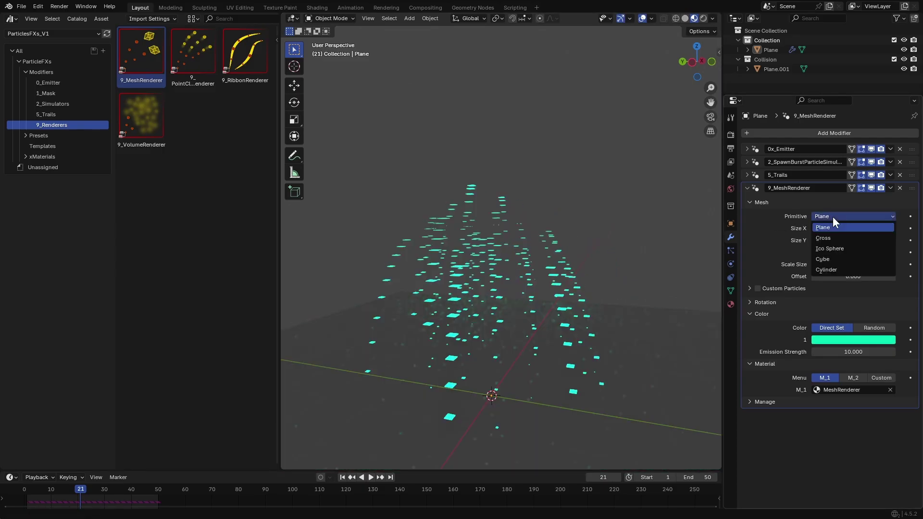
{"action": "middle_click_drag", "start_coordinate": [596, 283], "coordinate": [531, 283]}
{"action": "left_click", "coordinate": [841, 217]}
{"action": "left_click", "coordinate": [835, 259]}
{"action": "left_click", "coordinate": [835, 214]}
{"action": "left_click", "coordinate": [833, 269]}
{"action": "left_click", "coordinate": [833, 219]}
{"action": "left_click", "coordinate": [841, 248]}
Try Ease Out (deceleration) and Ease In (deceleration) as the particles' Scale Size.
{"action": "left_click", "coordinate": [844, 253]}
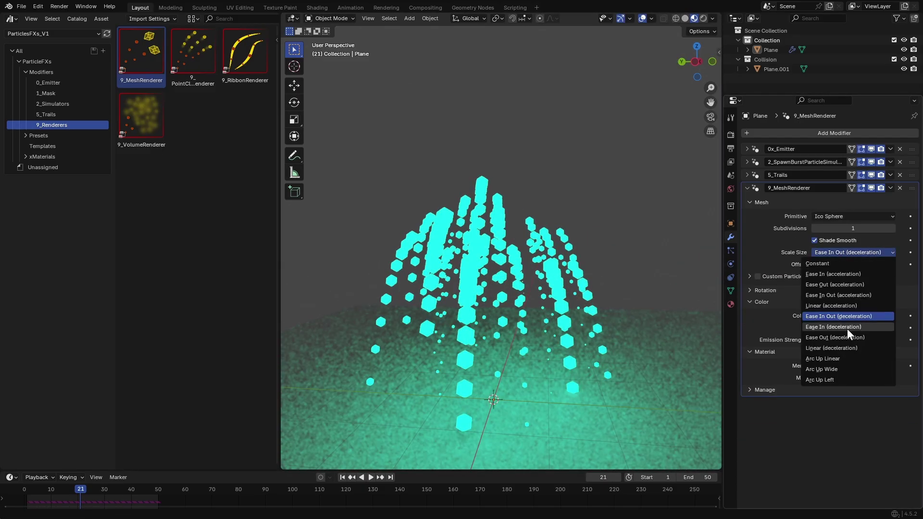
{"action": "left_click", "coordinate": [845, 338]}
{"action": "left_click", "coordinate": [837, 251]}
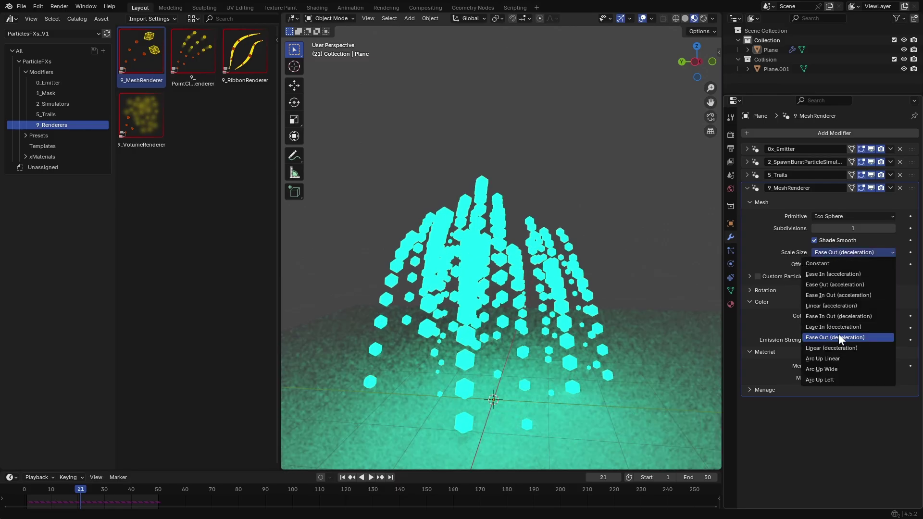
{"action": "left_click", "coordinate": [839, 328]}
Expand the Custom Particles settings and add an ico sphere, a torus and a cone at the scene origin.
{"action": "left_click", "coordinate": [750, 276]}
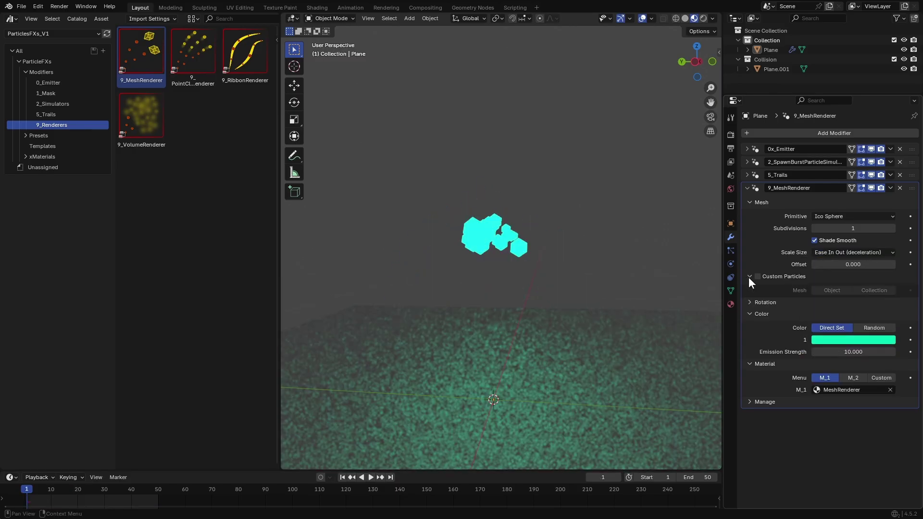
{"action": "key", "text": "shift+a"}
{"action": "mouse_move", "coordinate": [509, 296]}
{"action": "left_click", "coordinate": [577, 332]}
{"action": "key", "text": "shift+a"}
{"action": "mouse_move", "coordinate": [552, 270]}
{"action": "left_click", "coordinate": [594, 338]}
{"action": "key", "text": "shift+a"}
{"action": "mouse_move", "coordinate": [585, 257]}
{"action": "left_click", "coordinate": [624, 312]}
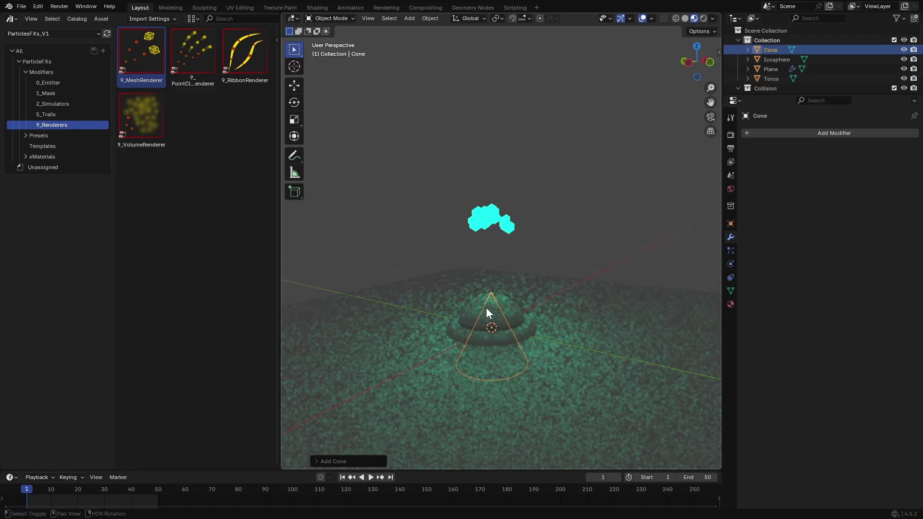
Move the cone, ico sphere and torus into a new collection named CustomObjects and hide that collection.
{"action": "left_click", "coordinate": [486, 308], "text": "shift"}
{"action": "left_click", "coordinate": [463, 330], "text": "shift"}
{"action": "key", "text": "m"}
{"action": "left_click", "coordinate": [521, 318]}
{"action": "type", "text": "CustomObjects"}
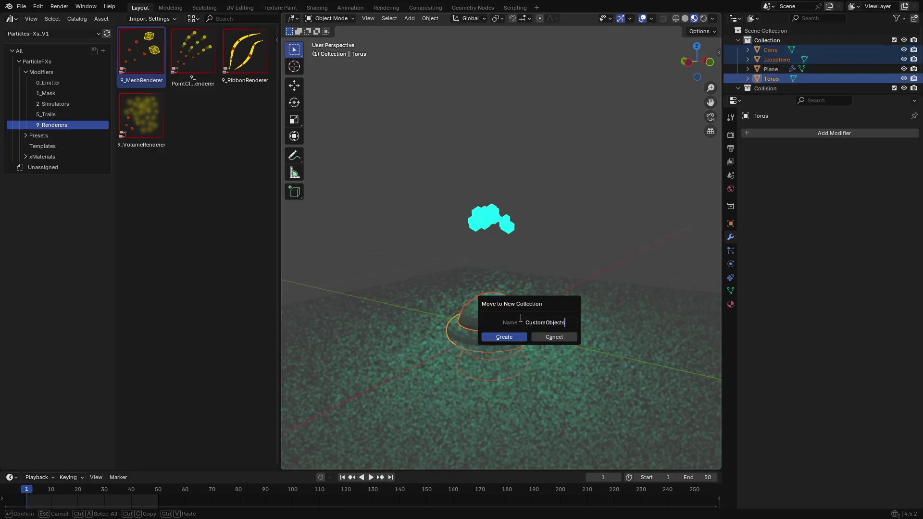
{"action": "key", "text": "Return"}
{"action": "key", "text": "Return"}
{"action": "left_click_drag", "start_coordinate": [828, 95], "coordinate": [828, 129]}
{"action": "left_click", "coordinate": [904, 79]}
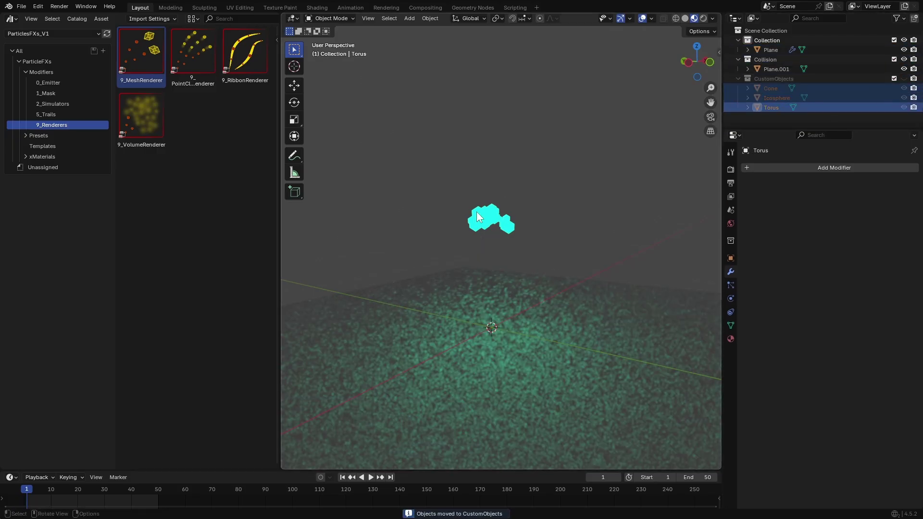
Enable Custom Particles on the particle plane's 9_MeshRenderer, using the Torus as the particle object.
{"action": "left_click", "coordinate": [477, 213]}
{"action": "left_click", "coordinate": [758, 311]}
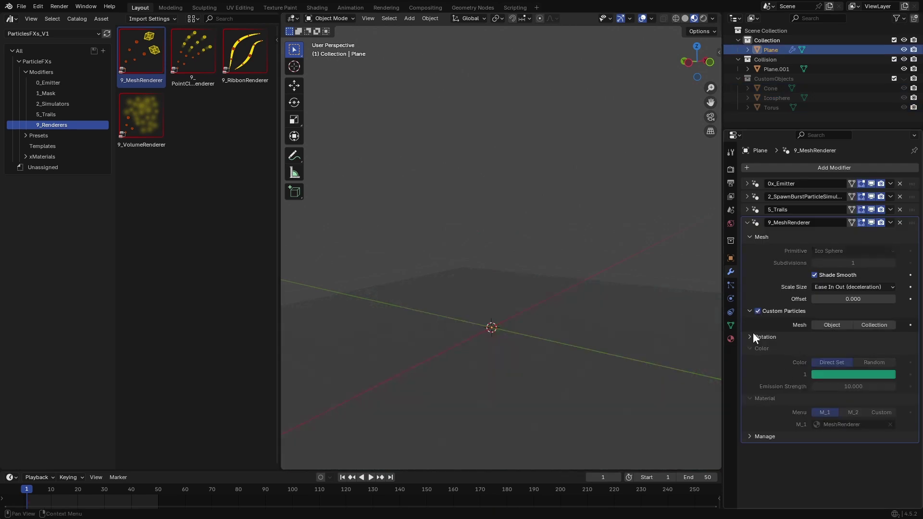
{"action": "left_click", "coordinate": [830, 325]}
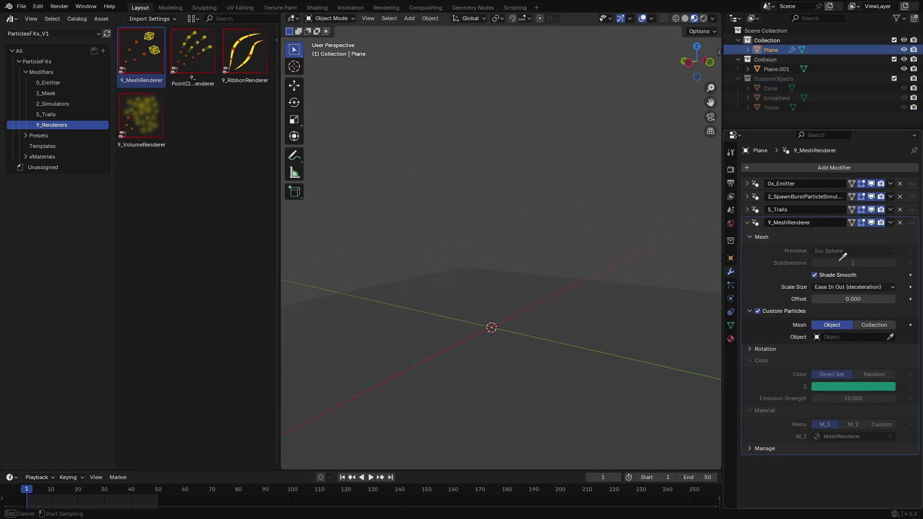
{"action": "left_click", "coordinate": [775, 108]}
Play the torus particle trails in solid shading and return to material preview.
{"action": "key", "text": "z"}
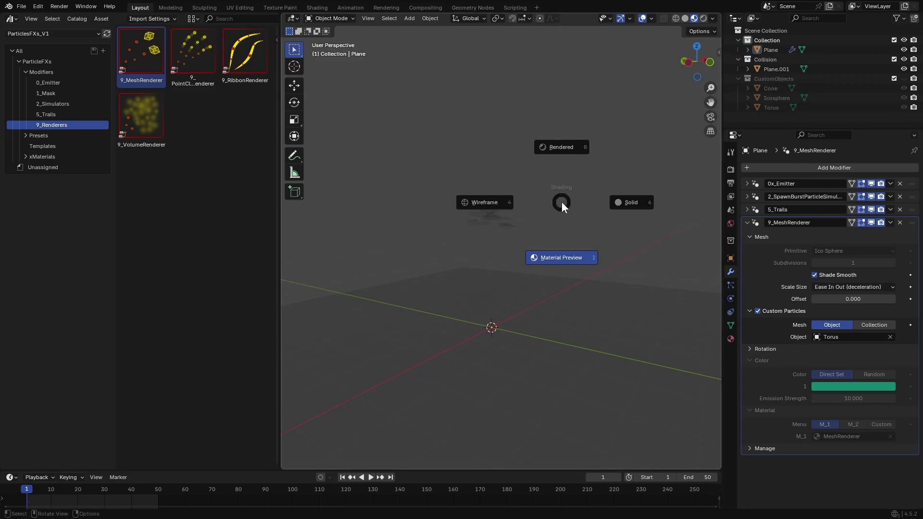
{"action": "left_click", "coordinate": [601, 201]}
{"action": "key", "text": "space"}
{"action": "mouse_move", "coordinate": [561, 321]}
{"action": "middle_mouse_down"}
{"action": "mouse_move", "coordinate": [565, 302]}
{"action": "mouse_move", "coordinate": [573, 307]}
{"action": "mouse_move", "coordinate": [520, 330]}
{"action": "middle_mouse_up"}
{"action": "key", "text": "z"}
{"action": "left_click", "coordinate": [575, 287]}
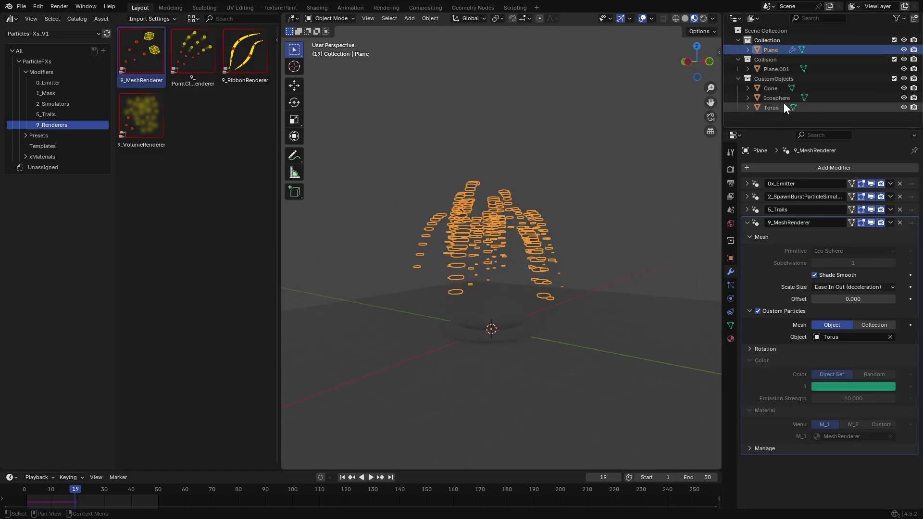
Give the torus a new material with an orange Base Color.
{"action": "left_click", "coordinate": [792, 107]}
{"action": "left_click", "coordinate": [731, 339]}
{"action": "left_click", "coordinate": [836, 209]}
{"action": "left_click", "coordinate": [863, 269]}
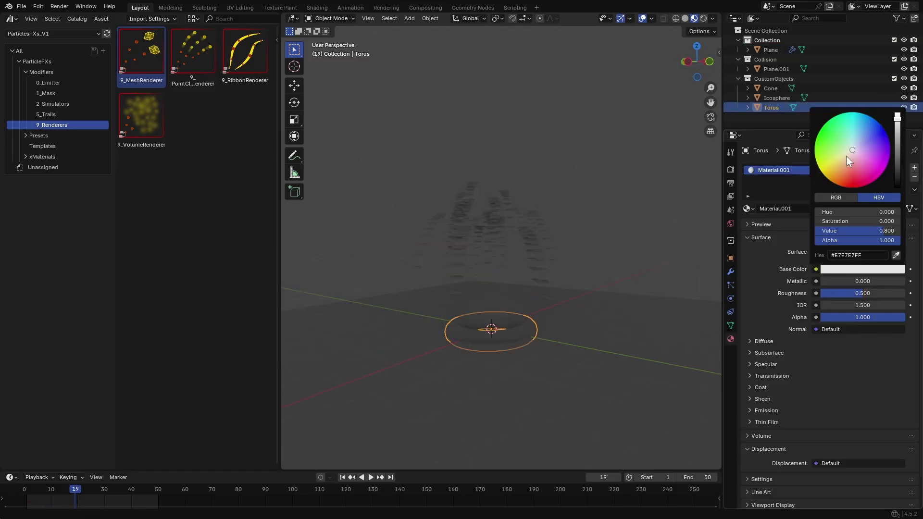
{"action": "left_click_drag", "start_coordinate": [850, 166], "coordinate": [847, 169]}
{"action": "middle_click_drag", "start_coordinate": [505, 283], "coordinate": [494, 201]}
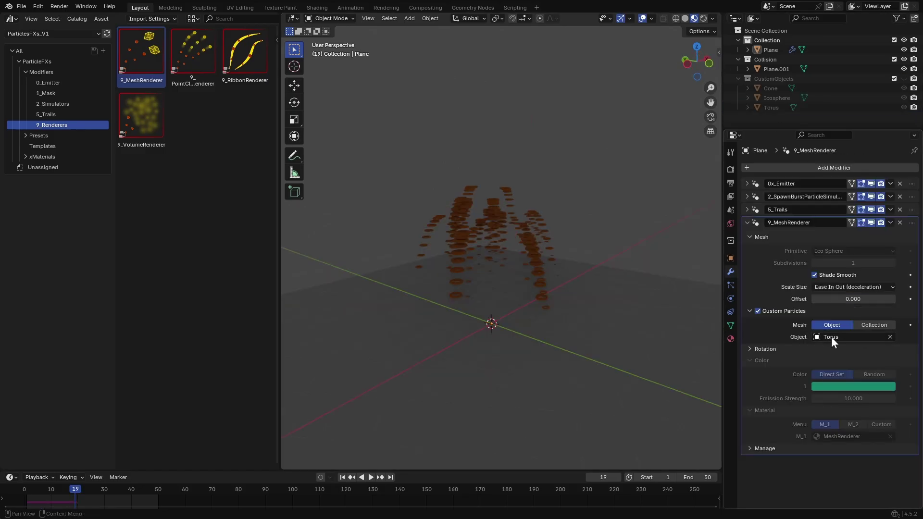
Use the CustomObjects collection as the custom particle mesh and play the simulation.
{"action": "left_click", "coordinate": [879, 328]}
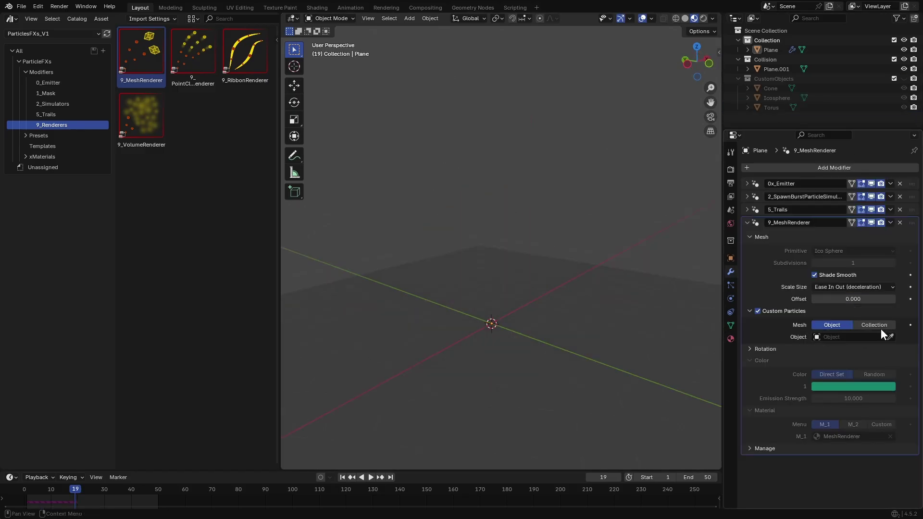
{"action": "left_click", "coordinate": [858, 337]}
{"action": "left_click", "coordinate": [846, 371]}
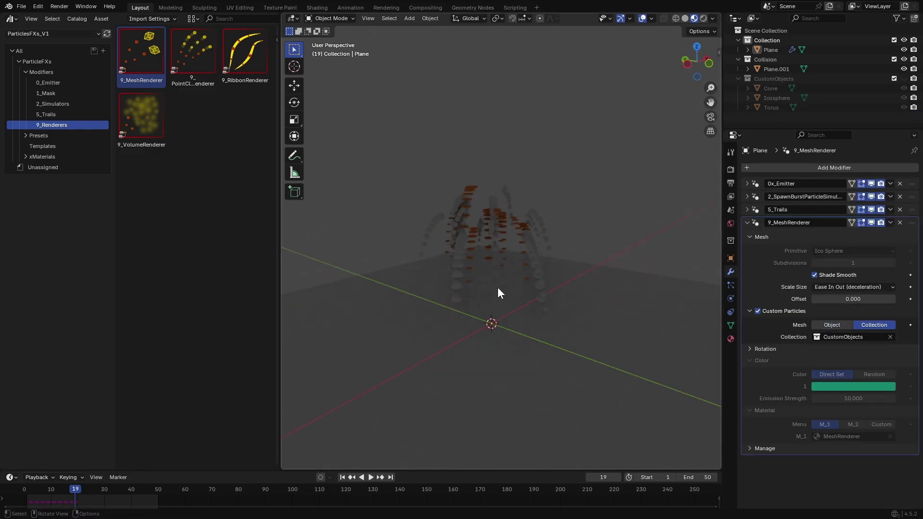
{"action": "scroll", "coordinate": [512, 291], "scroll_direction": "up", "scroll_amount": 1}
{"action": "middle_click_drag", "start_coordinate": [500, 314], "coordinate": [571, 321]}
{"action": "key", "text": "space"}
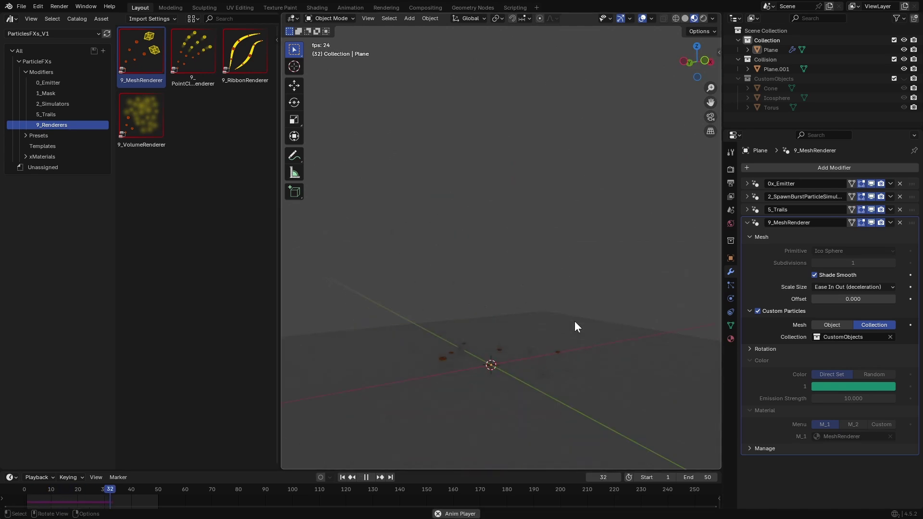
{"action": "key", "text": "space"}
Try the Random and Velocity Align options for the custom particles' Rotation.
{"action": "left_click", "coordinate": [749, 349]}
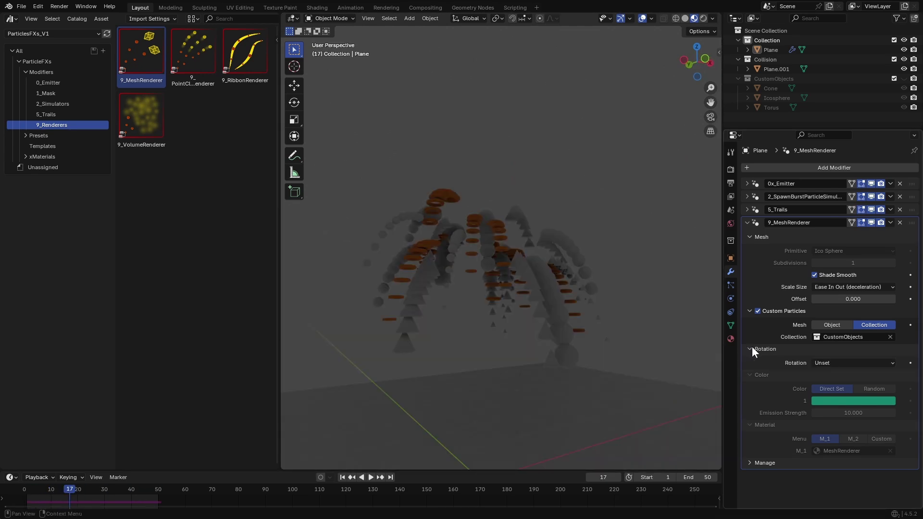
{"action": "left_click", "coordinate": [841, 362]}
{"action": "left_click", "coordinate": [837, 384]}
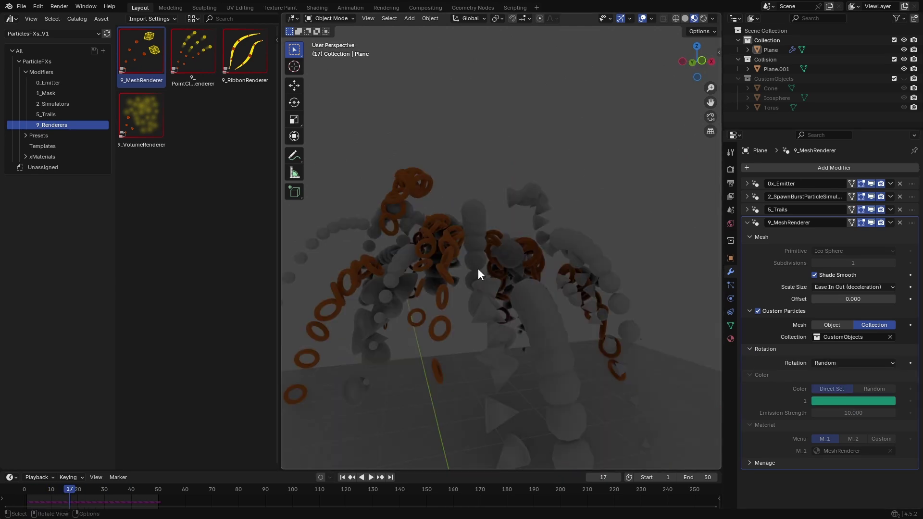
{"action": "middle_click_drag", "start_coordinate": [478, 269], "coordinate": [524, 274]}
{"action": "left_click", "coordinate": [829, 363]}
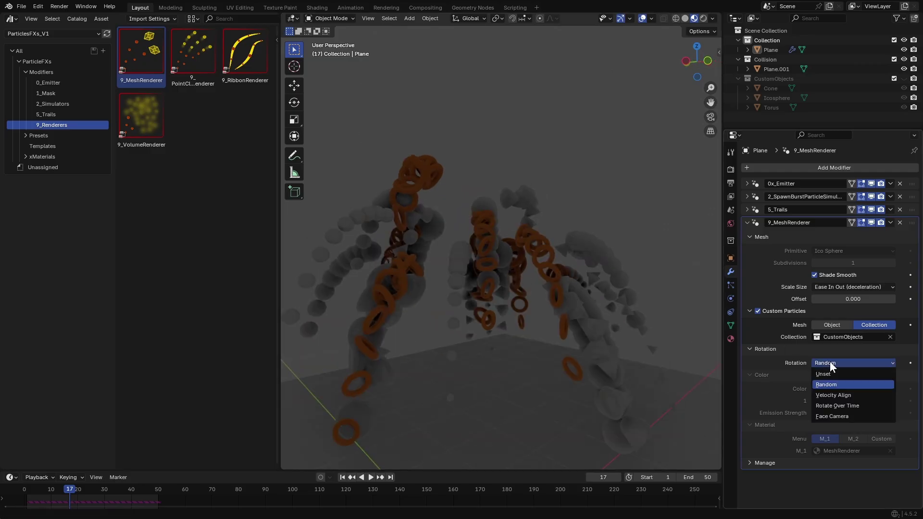
{"action": "left_click", "coordinate": [846, 393]}
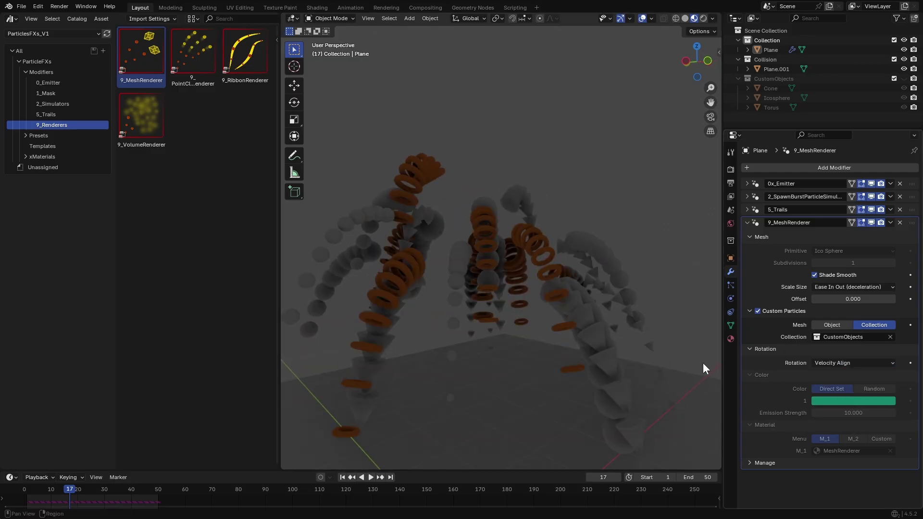
Try Rotate Over Time as the particles' Rotation and replay from the first frame.
{"action": "left_click", "coordinate": [841, 363]}
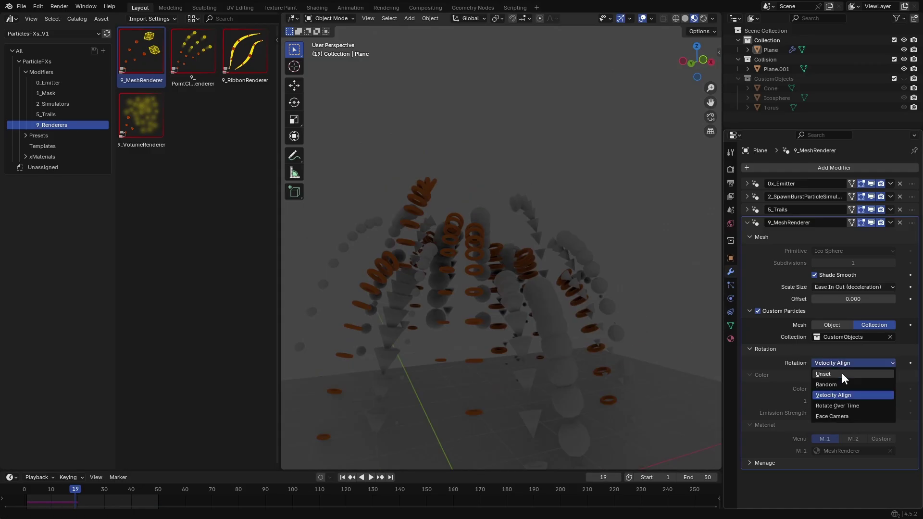
{"action": "left_click", "coordinate": [846, 406]}
{"action": "key", "text": "shift+Left"}
{"action": "key", "text": "space"}
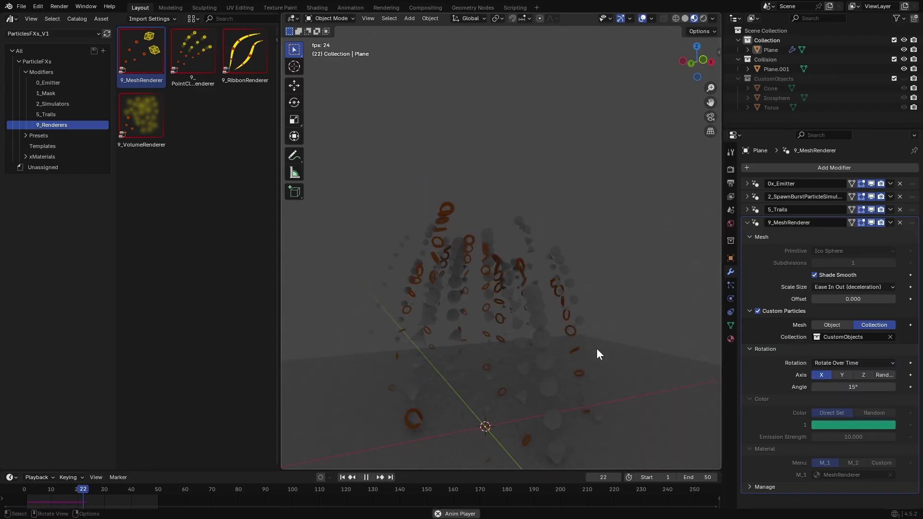
Try Face Camera as the custom particles' Rotation and return it to Unset.
{"action": "left_click", "coordinate": [836, 363]}
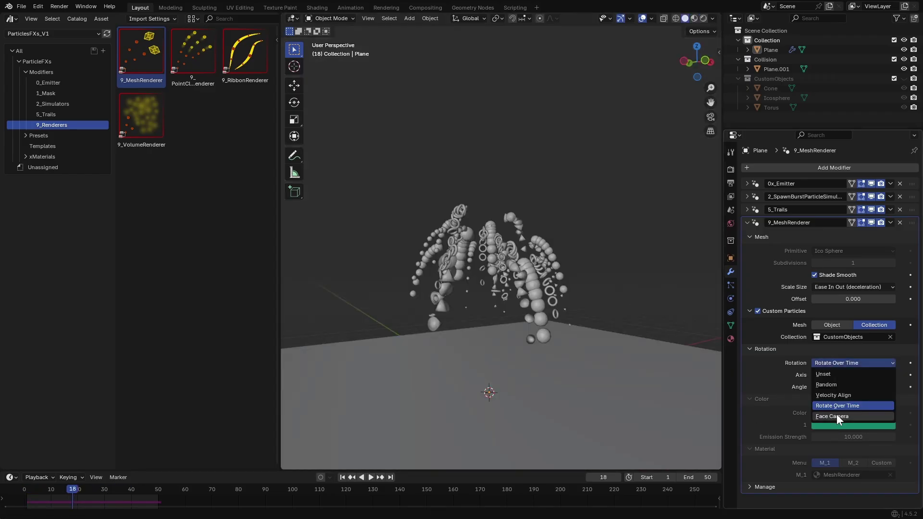
{"action": "left_click", "coordinate": [837, 414]}
{"action": "left_click", "coordinate": [832, 363]}
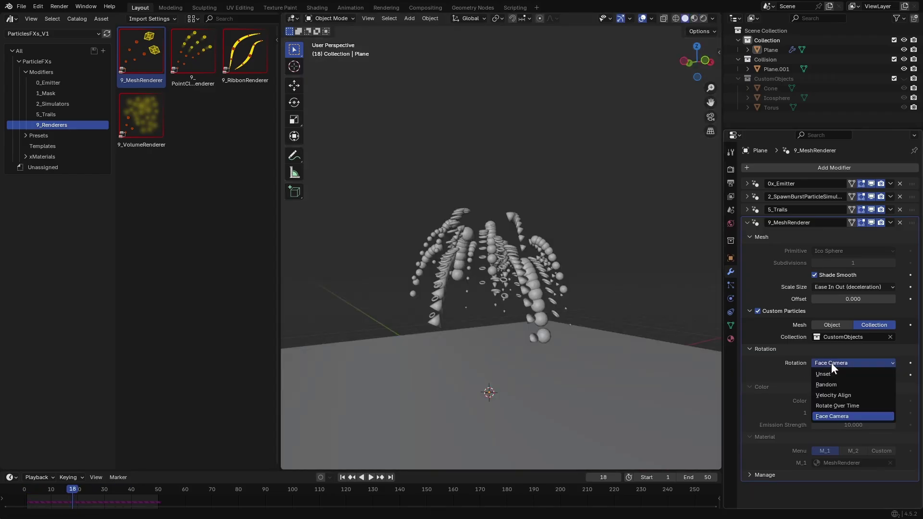
{"action": "left_click", "coordinate": [836, 373]}
Turn off Custom Particles in 9_MeshRenderer and set the Primitive to Plane.
{"action": "left_click", "coordinate": [758, 311]}
{"action": "left_click", "coordinate": [749, 311]}
{"action": "left_click", "coordinate": [836, 251]}
{"action": "left_click", "coordinate": [838, 262]}
Add a camera and align it to the current view of the particles.
{"action": "middle_click_drag", "start_coordinate": [603, 342], "coordinate": [494, 315]}
{"action": "key", "text": "shift+a"}
{"action": "left_click", "coordinate": [500, 435]}
{"action": "key", "text": "ctrl+alt+KP_0"}
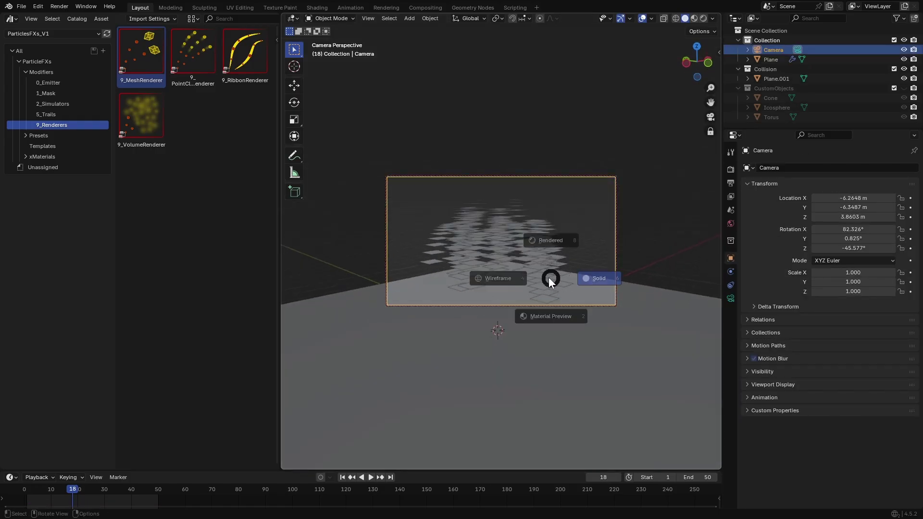
Select the particle plane in wireframe display and set its mesh renderer Rotation to Face Camera.
{"action": "key", "text": "shift+z"}
{"action": "left_click", "coordinate": [523, 235]}
{"action": "left_click", "coordinate": [655, 217]}
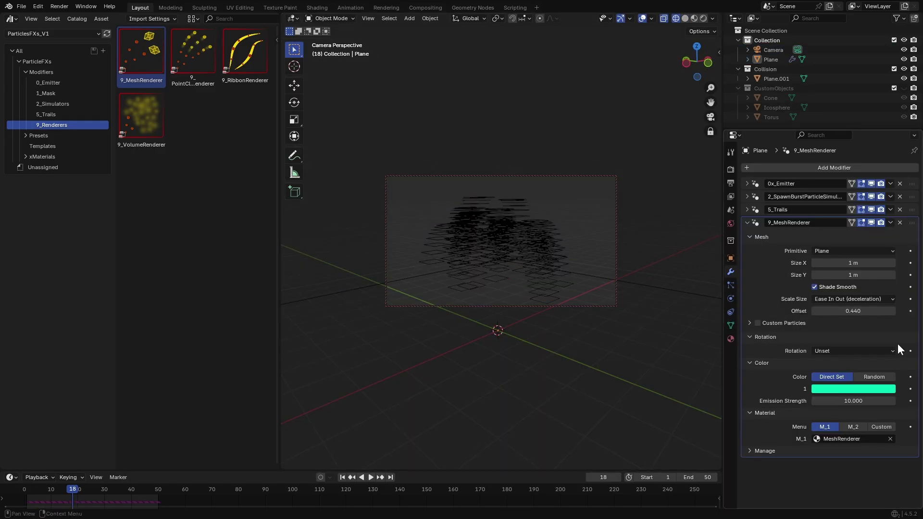
{"action": "left_click", "coordinate": [831, 351]}
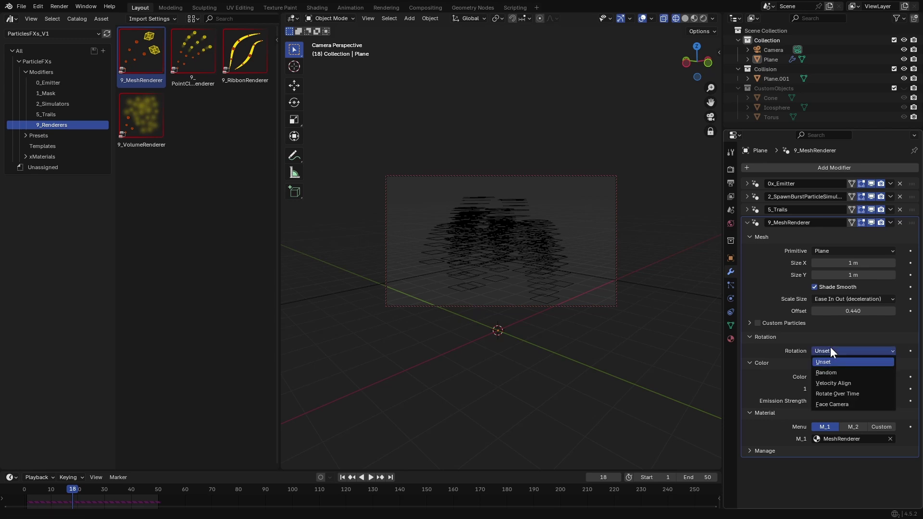
{"action": "left_click", "coordinate": [833, 404]}
Rotate the camera around the global Z axis to test how the plane particles face it.
{"action": "mouse_move", "coordinate": [538, 238]}
{"action": "middle_mouse_down"}
{"action": "mouse_move", "coordinate": [546, 243]}
{"action": "mouse_move", "coordinate": [546, 276]}
{"action": "middle_mouse_up"}
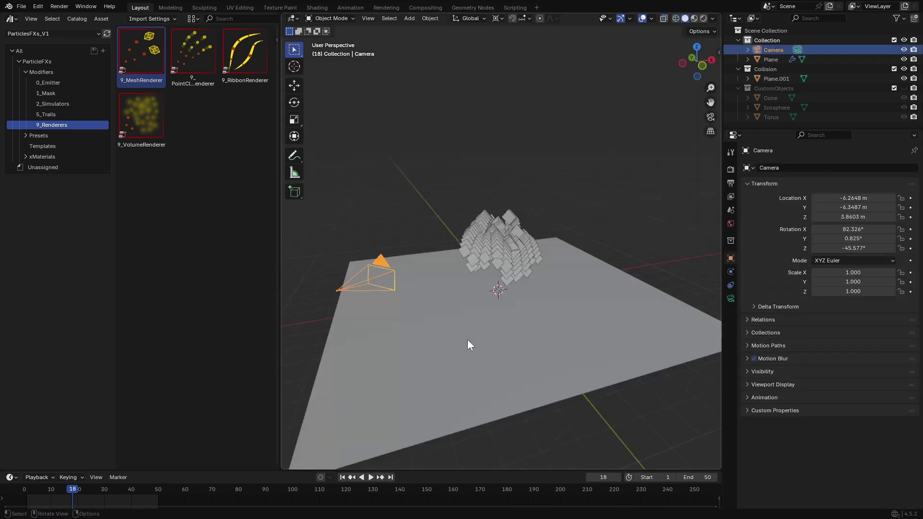
{"action": "middle_click_drag", "start_coordinate": [468, 339], "coordinate": [466, 357]}
{"action": "key", "text": "r"}
{"action": "key", "text": "z"}
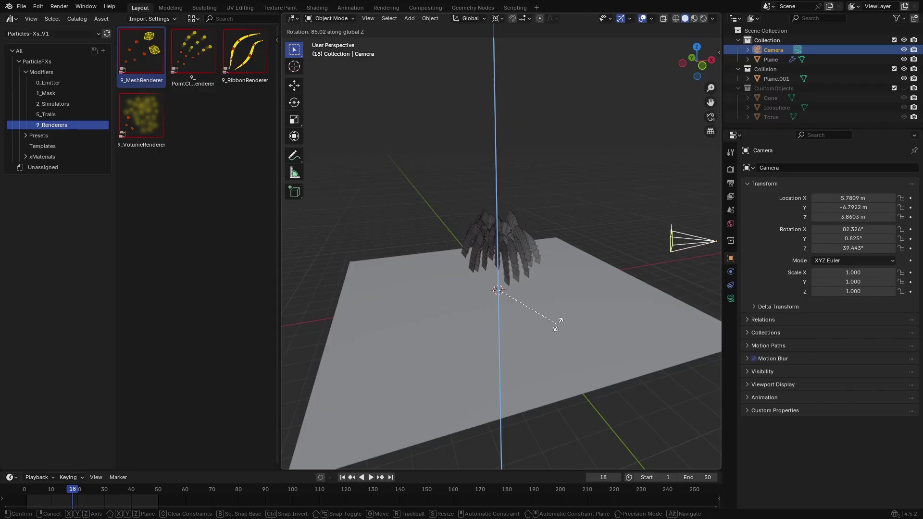
{"action": "mouse_move", "coordinate": [532, 247]}
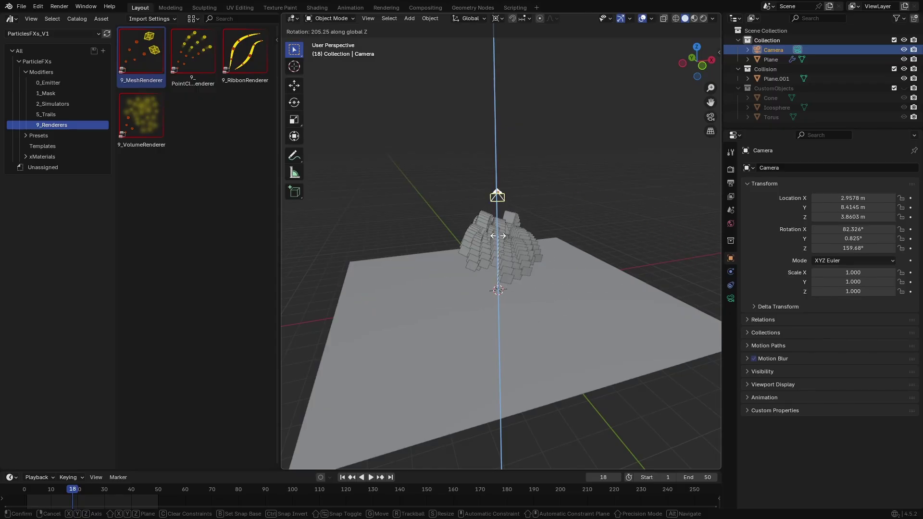
{"action": "mouse_move", "coordinate": [446, 288]}
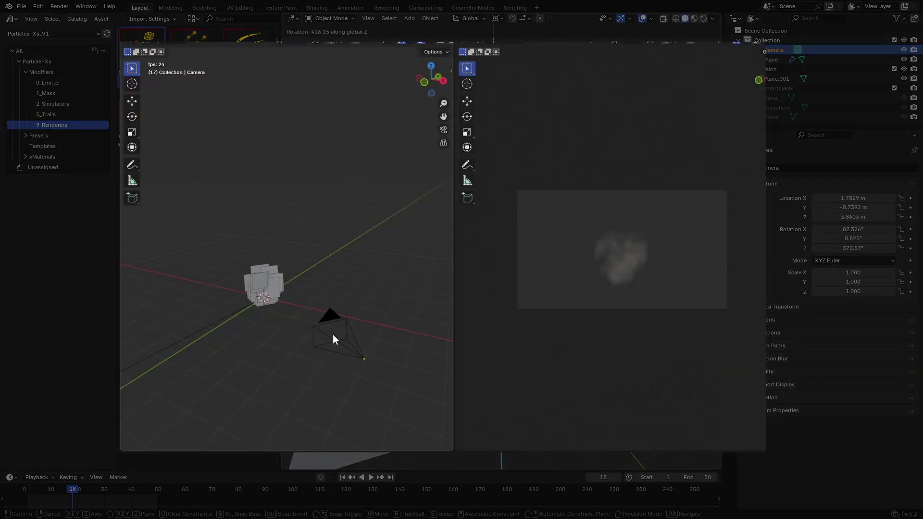
Stop playback in the smoke example scene and rotate its camera about the Z axis.
{"action": "key", "text": "space"}
{"action": "left_click", "coordinate": [339, 345]}
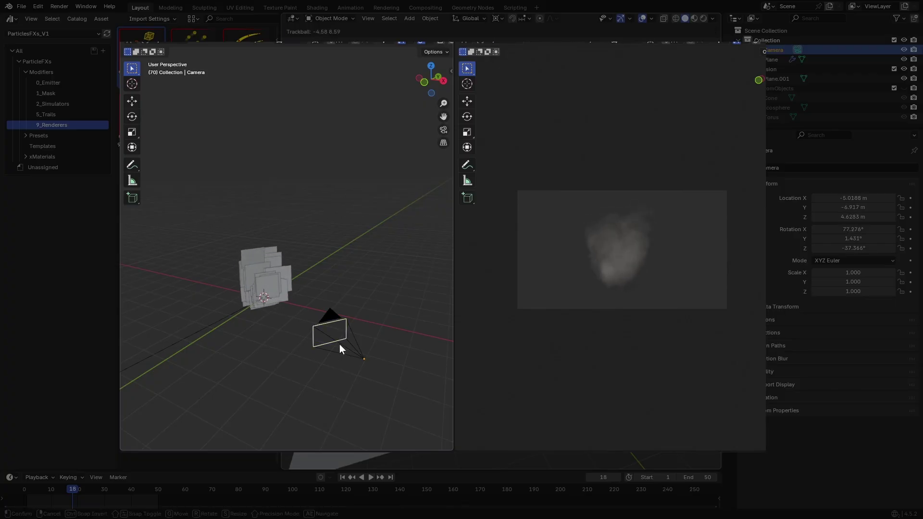
{"action": "key", "text": "r"}
{"action": "key", "text": "z"}
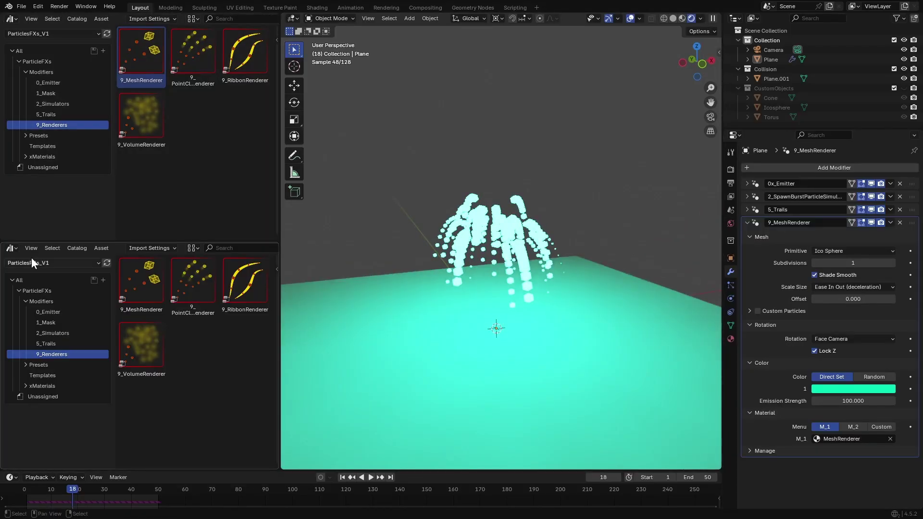
Change the lower asset browser area to the Compositor editor, widen it, and enable Use Nodes for the scene.
{"action": "left_click", "coordinate": [10, 249]}
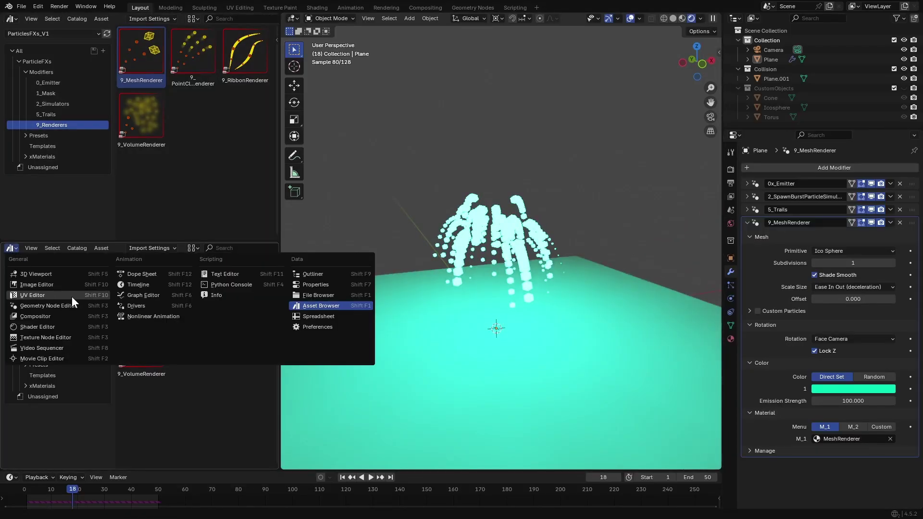
{"action": "left_click", "coordinate": [71, 296]}
{"action": "left_click_drag", "start_coordinate": [280, 361], "coordinate": [307, 361]}
{"action": "left_click", "coordinate": [108, 248]}
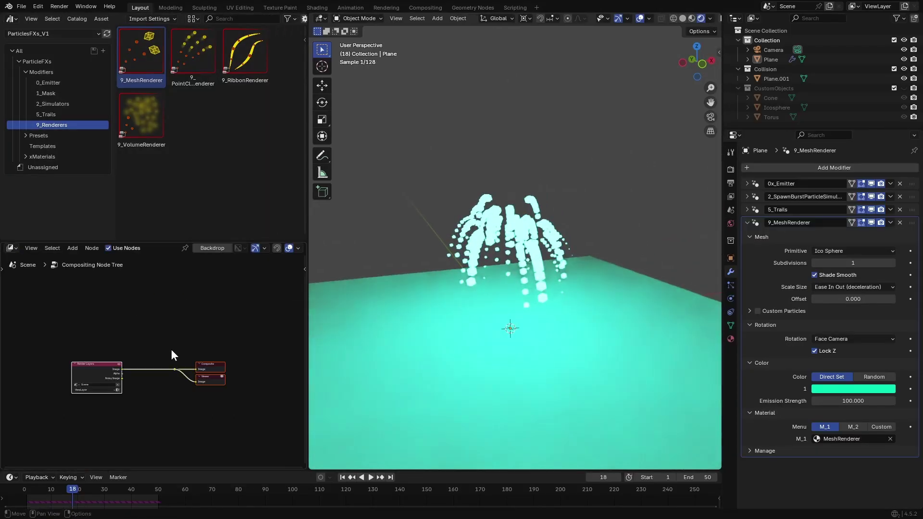
{"action": "key", "text": "Home"}
Insert a Glare node between the Render Layers node and the Composite and Viewer outputs.
{"action": "left_click", "coordinate": [710, 19]}
{"action": "left_click", "coordinate": [713, 165]}
{"action": "key", "text": "q"}
{"action": "left_click", "coordinate": [119, 353]}
{"action": "left_click", "coordinate": [115, 304]}
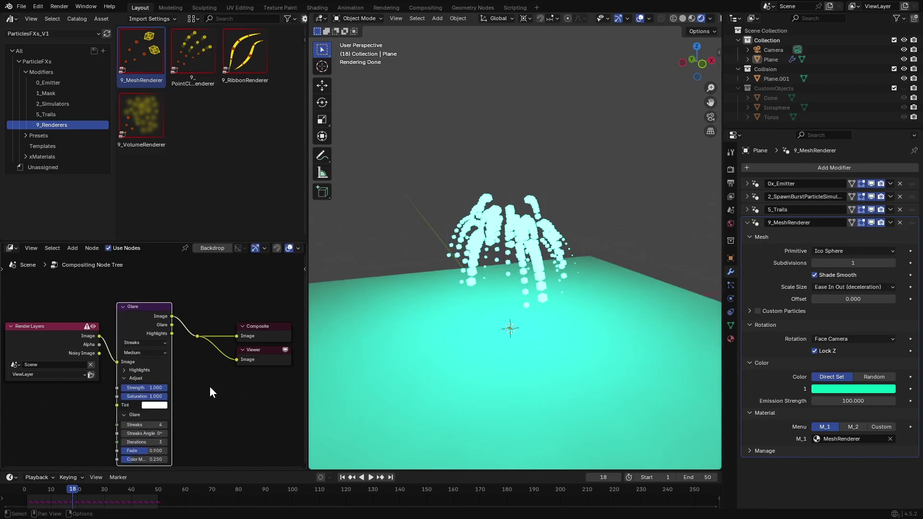
Set the Glare node's quality to High and its type to Bloom.
{"action": "left_click", "coordinate": [145, 353]}
{"action": "left_click", "coordinate": [149, 361]}
{"action": "left_click", "coordinate": [145, 343]}
{"action": "left_click", "coordinate": [141, 349]}
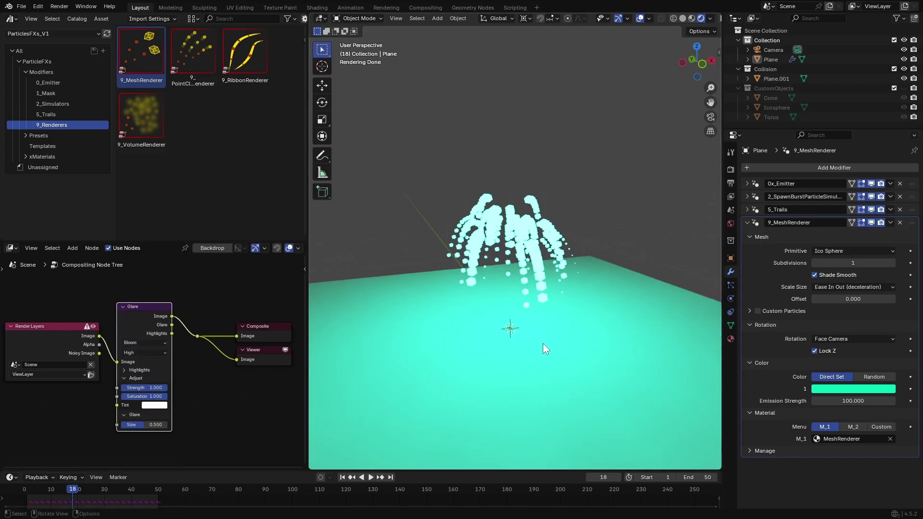
Enable the compositor in the viewport shading so the bloom shows on the rendered particles.
{"action": "left_click", "coordinate": [710, 19]}
{"action": "left_click", "coordinate": [739, 162]}
{"action": "middle_click_drag", "start_coordinate": [504, 312], "coordinate": [535, 313]}
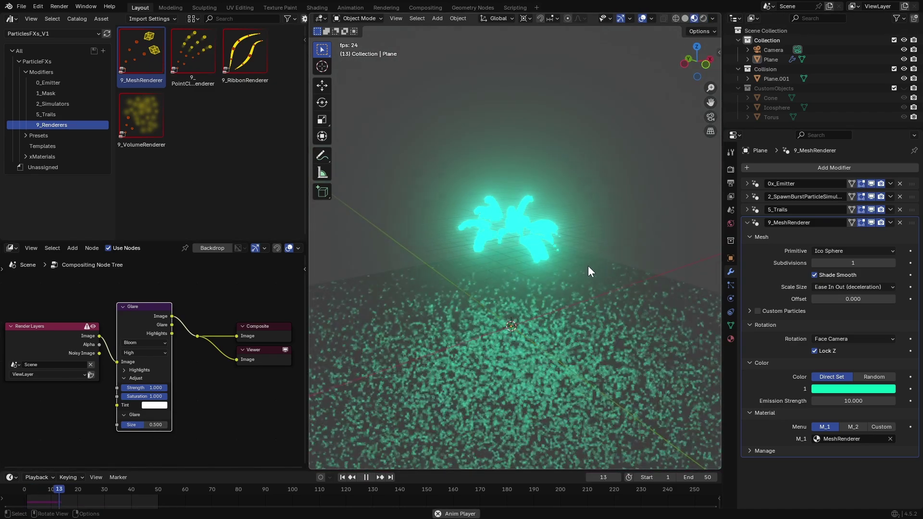
Replace the plane's 9_MeshRenderer modifier with the 9_RibbonRenderer asset and view it in solid display.
{"action": "left_click", "coordinate": [900, 223]}
{"action": "key", "text": "space"}
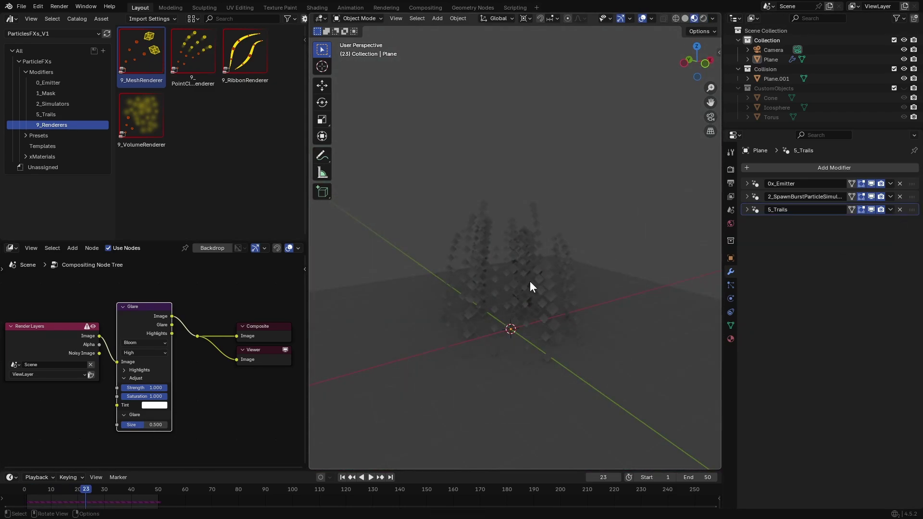
{"action": "key", "text": "z"}
{"action": "middle_click_drag", "start_coordinate": [537, 270], "coordinate": [537, 252]}
{"action": "left_click_drag", "start_coordinate": [250, 53], "coordinate": [521, 237]}
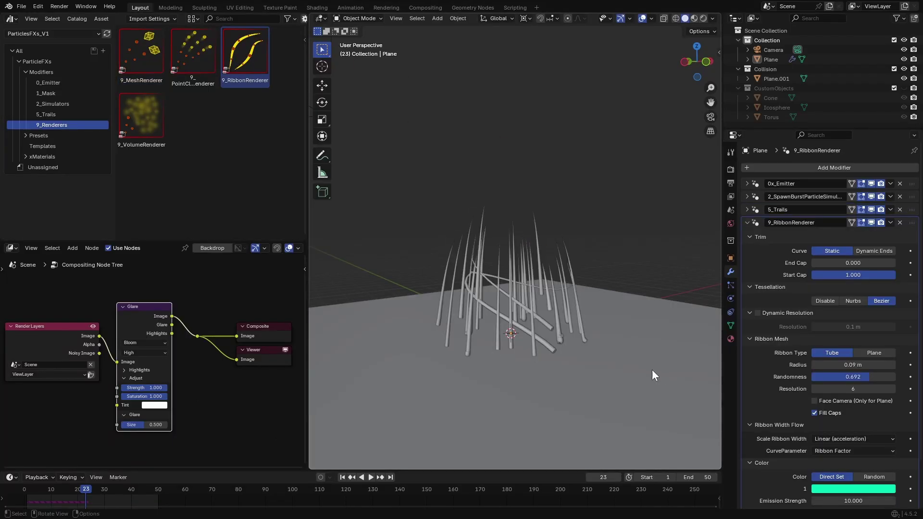
{"action": "mouse_move", "coordinate": [529, 394]}
{"action": "middle_mouse_down"}
{"action": "mouse_move", "coordinate": [564, 393]}
{"action": "mouse_move", "coordinate": [534, 393]}
{"action": "middle_mouse_up"}
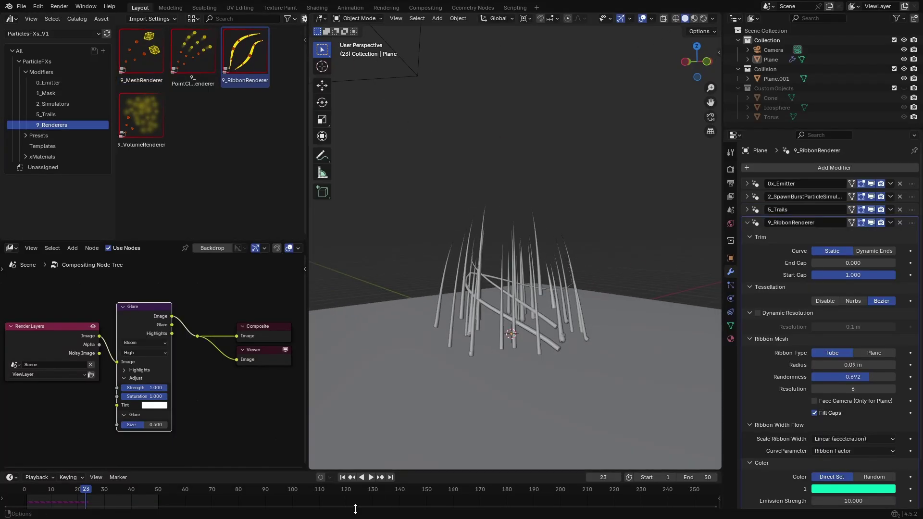
Play the ribbon animation from the first frame and examine how the ribbons behave as the particles fall.
{"action": "left_click", "coordinate": [343, 478]}
{"action": "key", "text": "space"}
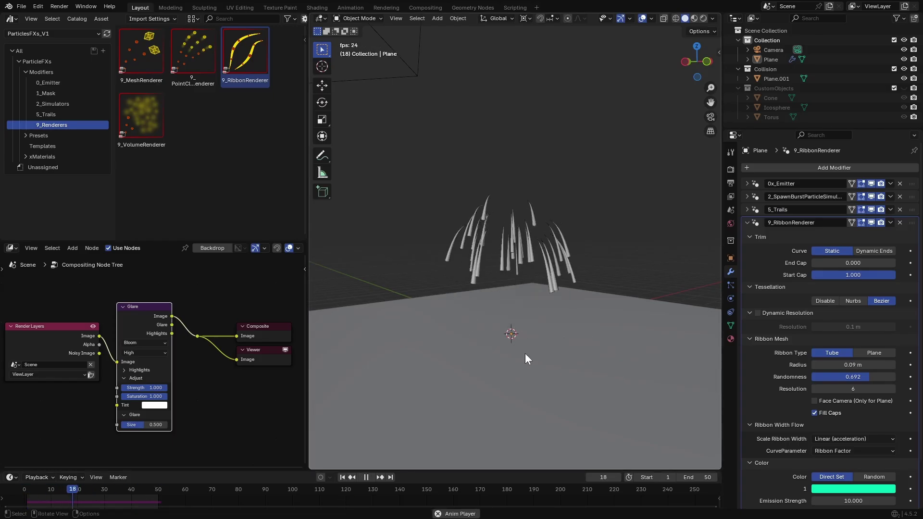
{"action": "key", "text": "space"}
{"action": "middle_click_drag", "start_coordinate": [564, 344], "coordinate": [569, 386]}
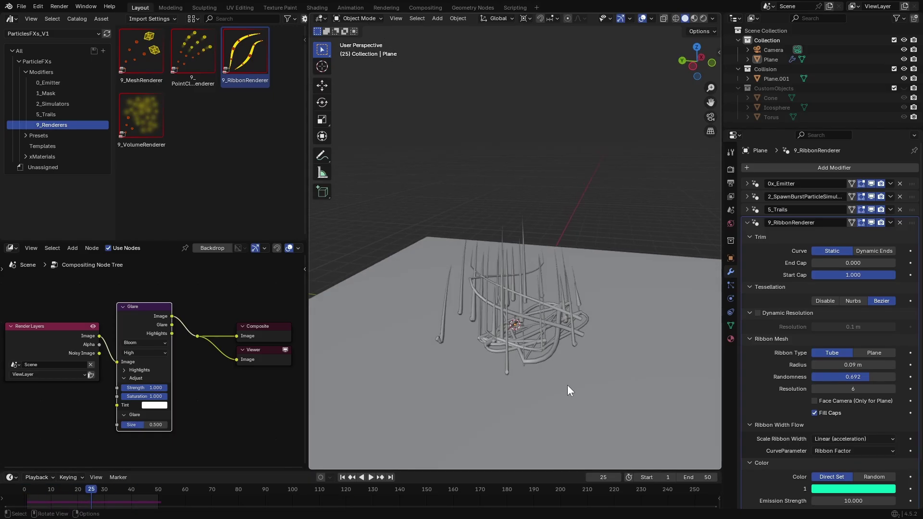
{"action": "key", "text": "space"}
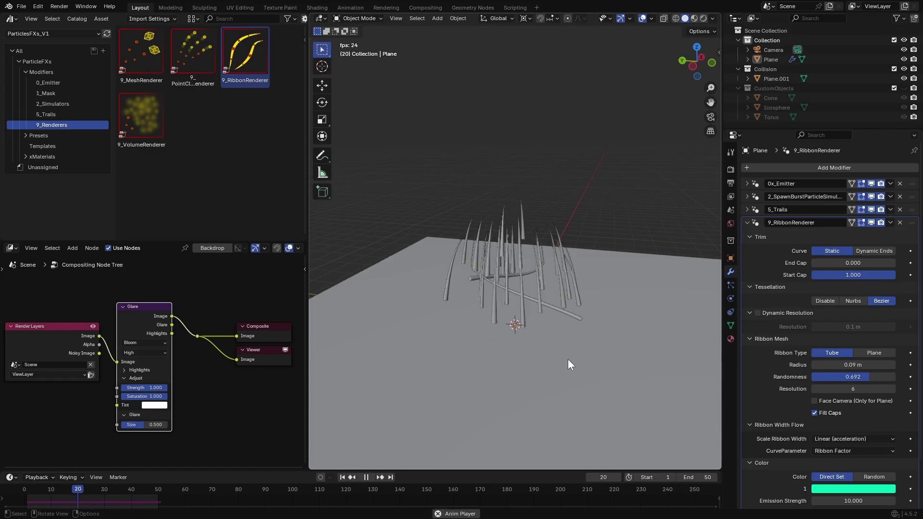
{"action": "key", "text": "space"}
Set the random Lifetime Min of the spawn burst simulator to 50.
{"action": "left_click", "coordinate": [747, 223]}
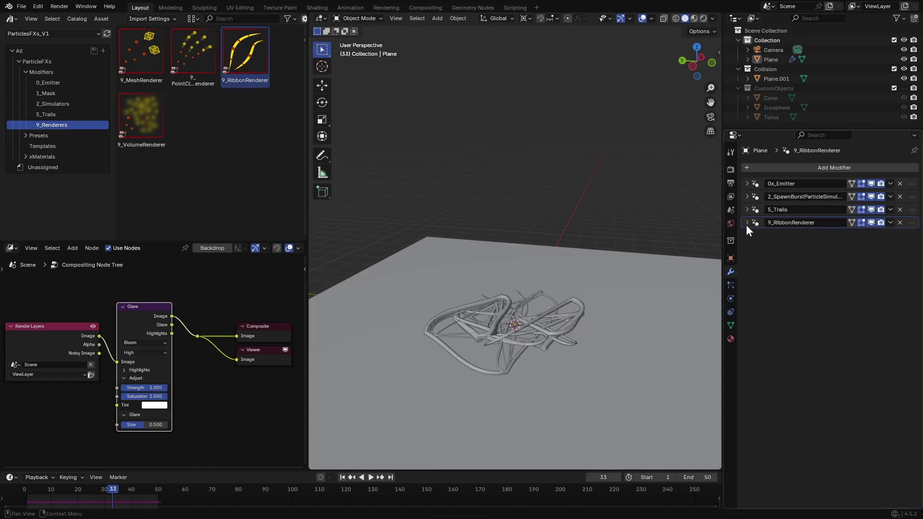
{"action": "left_click", "coordinate": [747, 196]}
{"action": "left_click", "coordinate": [752, 257]}
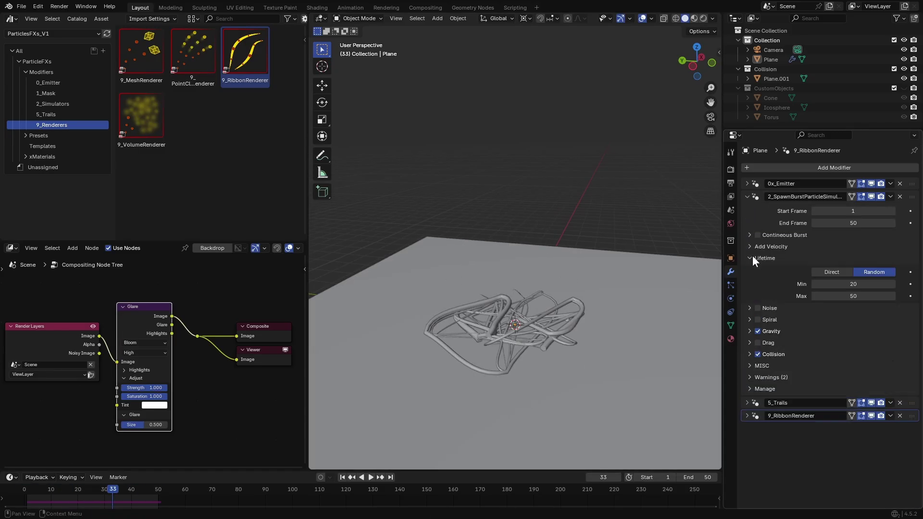
{"action": "left_click", "coordinate": [863, 284]}
{"action": "type", "text": "50"}
{"action": "key", "text": "Return"}
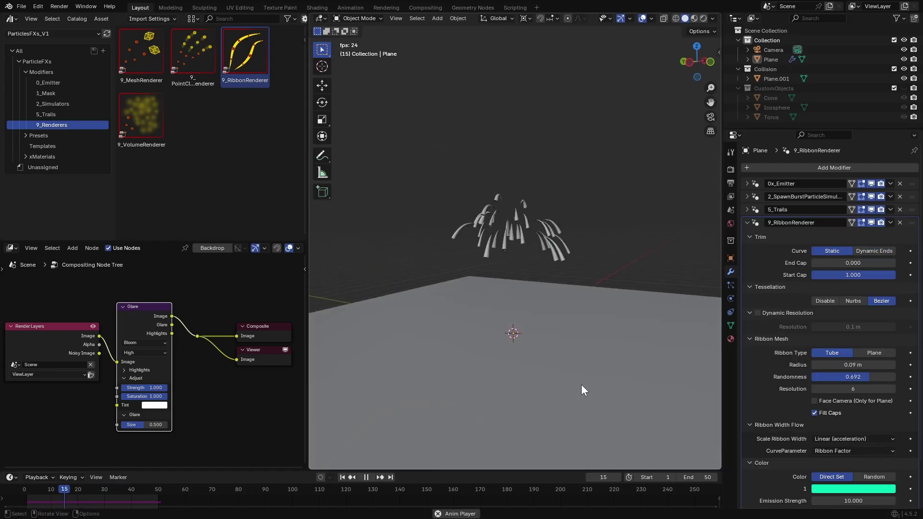
Play and stop the animation to check the ribbons with the new particle lifetime.
{"action": "key", "text": "space"}
{"action": "key", "text": "space"}
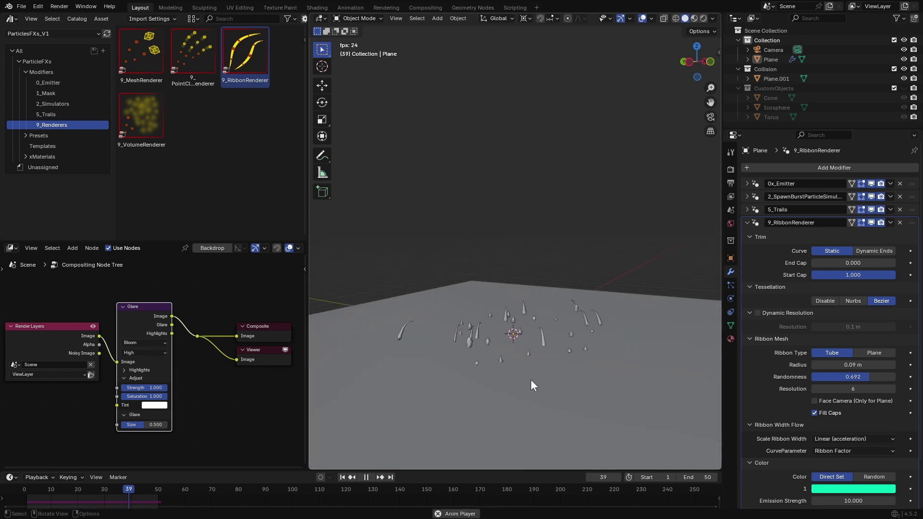
{"action": "key", "text": "space"}
{"action": "middle_click_drag", "start_coordinate": [555, 380], "coordinate": [519, 380]}
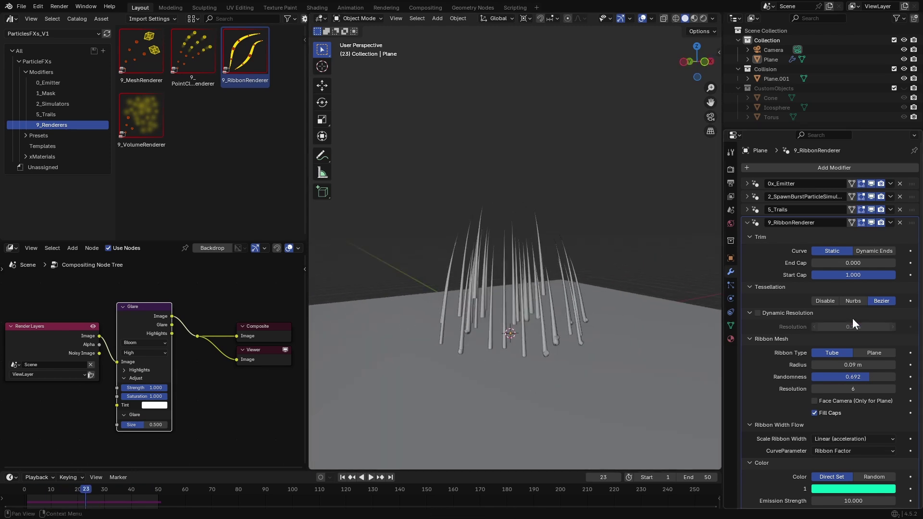
Try out the ribbon renderer's Trim settings by varying End Cap and Start Cap.
{"action": "mouse_move", "coordinate": [853, 266]}
{"action": "left_mouse_down"}
{"action": "mouse_move", "coordinate": [915, 267]}
{"action": "mouse_move", "coordinate": [851, 270]}
{"action": "mouse_move", "coordinate": [863, 276]}
{"action": "left_mouse_up"}
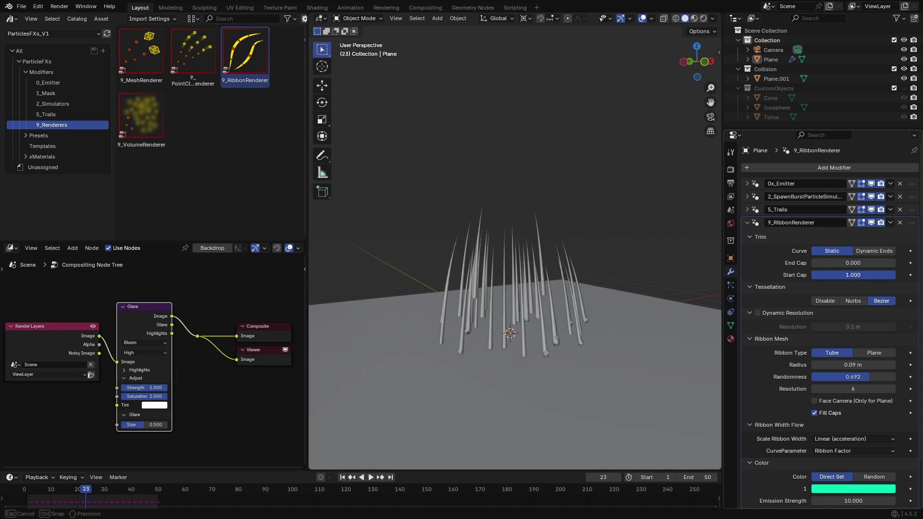
{"action": "left_click_drag", "start_coordinate": [863, 276], "coordinate": [877, 276]}
{"action": "scroll", "coordinate": [803, 380], "scroll_direction": "down", "scroll_amount": 3}
{"action": "key", "text": "space"}
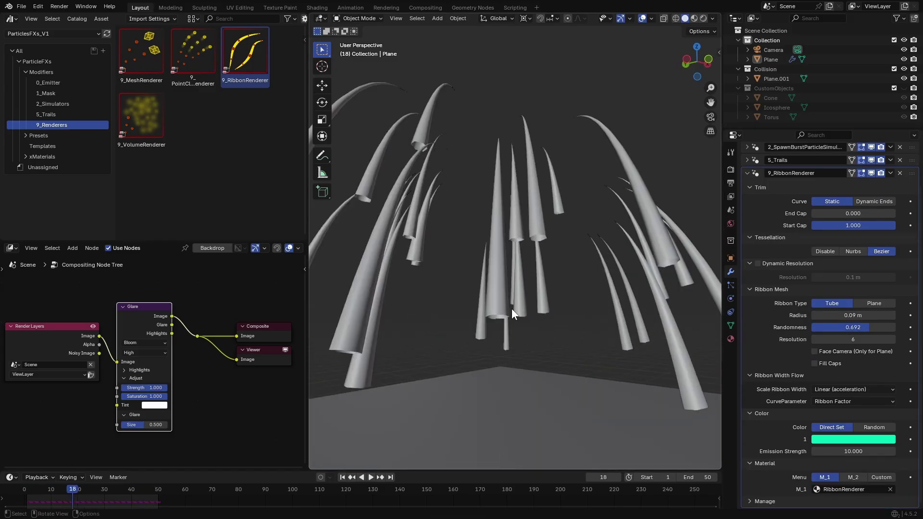
Reduce the tube ribbons' Radius to 0.06 m and change the Ribbon Type to Plane.
{"action": "mouse_move", "coordinate": [857, 316]}
{"action": "left_mouse_down"}
{"action": "mouse_move", "coordinate": [880, 328]}
{"action": "mouse_move", "coordinate": [844, 317]}
{"action": "left_mouse_up"}
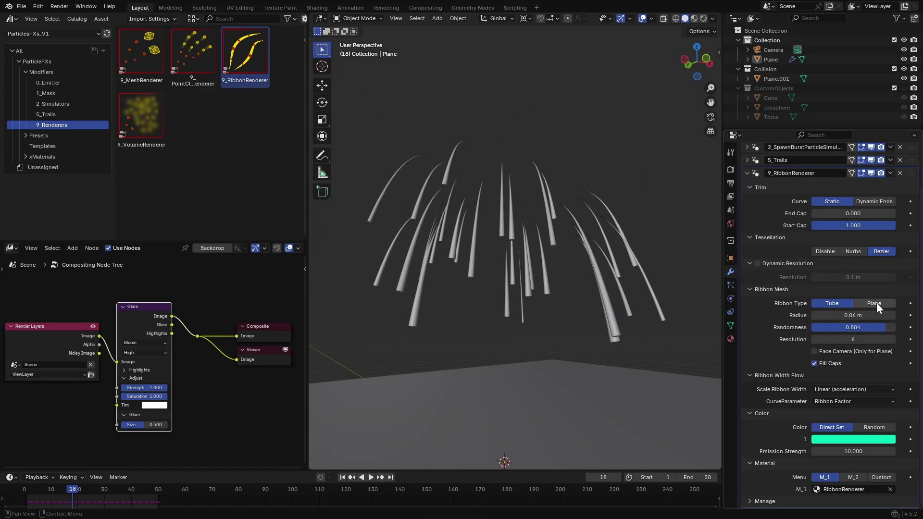
{"action": "left_click", "coordinate": [876, 303]}
{"action": "middle_click_drag", "start_coordinate": [619, 302], "coordinate": [538, 336]}
Inspect the plane ribbons in wireframe display with a short playback, and return to solid display.
{"action": "key", "text": "z"}
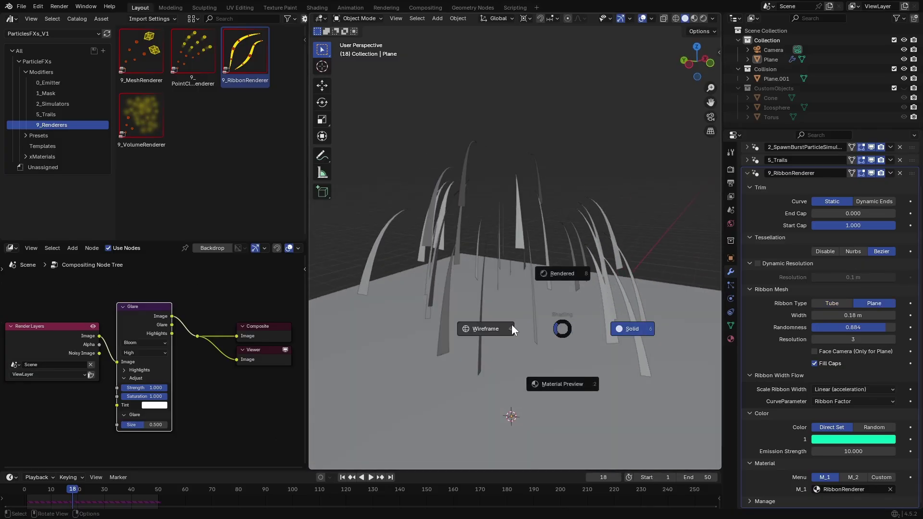
{"action": "left_click", "coordinate": [512, 324]}
{"action": "key", "text": "space"}
{"action": "key", "text": "space"}
{"action": "key", "text": "z"}
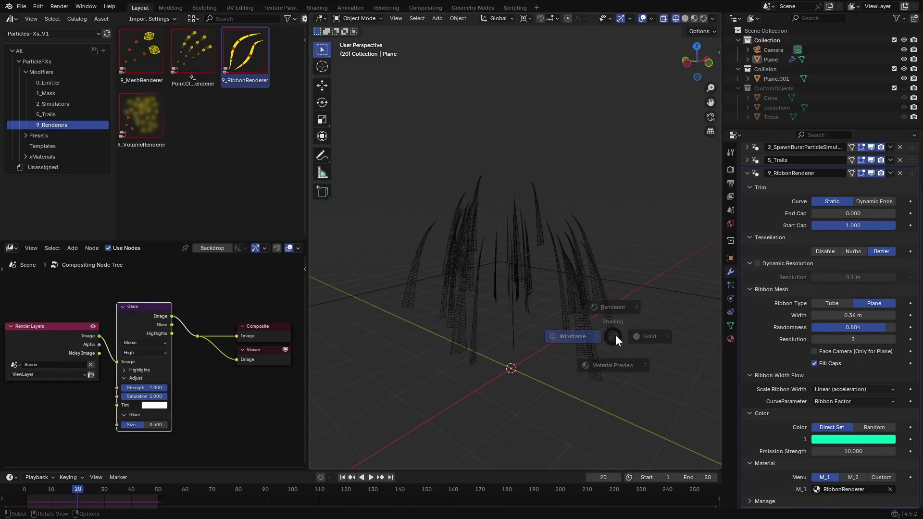
{"action": "left_click", "coordinate": [638, 338]}
{"action": "middle_click_drag", "start_coordinate": [638, 339], "coordinate": [633, 334]}
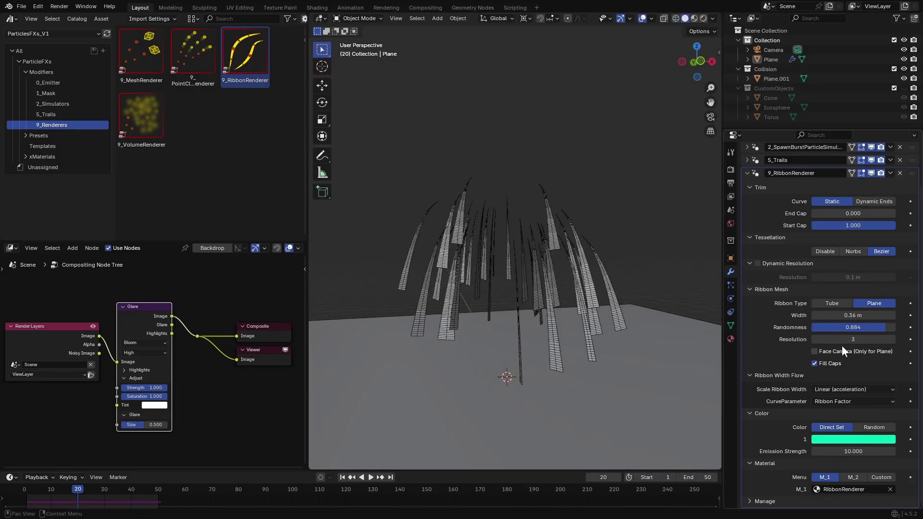
Play the plane ribbons in rendered display, go to frame 28, and examine their lower ends up close.
{"action": "left_click", "coordinate": [814, 340]}
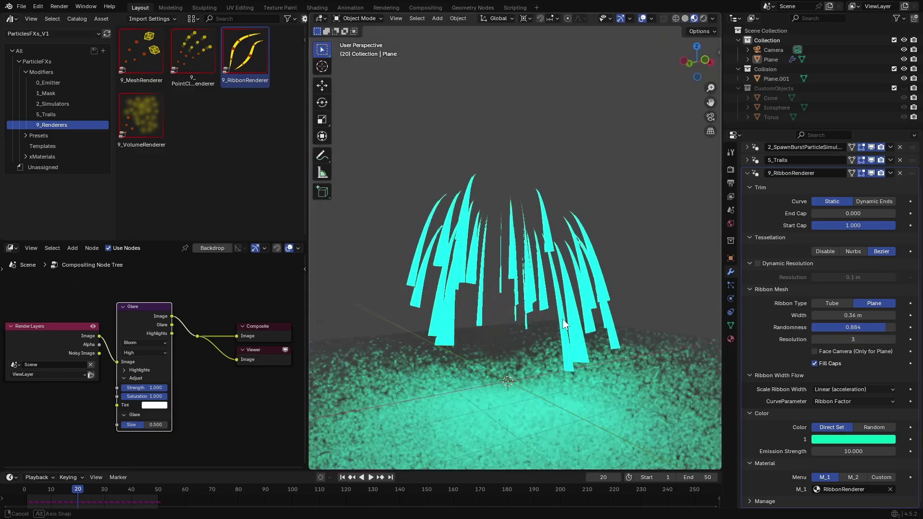
{"action": "key", "text": "space"}
{"action": "key", "text": "space"}
{"action": "left_click_drag", "start_coordinate": [102, 490], "coordinate": [99, 495]}
{"action": "middle_click_drag", "start_coordinate": [539, 385], "coordinate": [524, 376]}
{"action": "scroll", "coordinate": [501, 356], "scroll_direction": "up", "scroll_amount": 5}
{"action": "middle_click_drag", "start_coordinate": [448, 377], "coordinate": [406, 339], "text": "shift"}
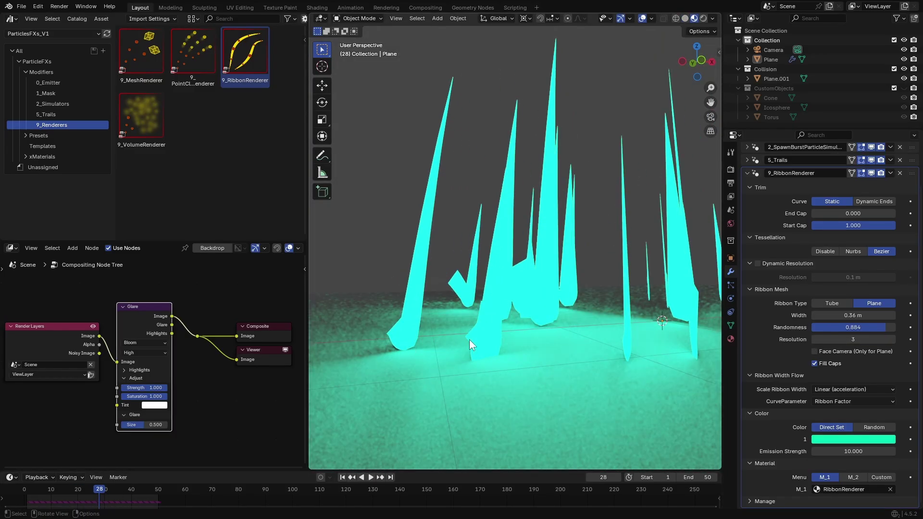
Set the ribbon renderer's Emission Strength to 1.
{"action": "left_click", "coordinate": [876, 452]}
{"action": "type", "text": "1"}
{"action": "key", "text": "Return"}
{"action": "middle_click_drag", "start_coordinate": [417, 335], "coordinate": [673, 380]}
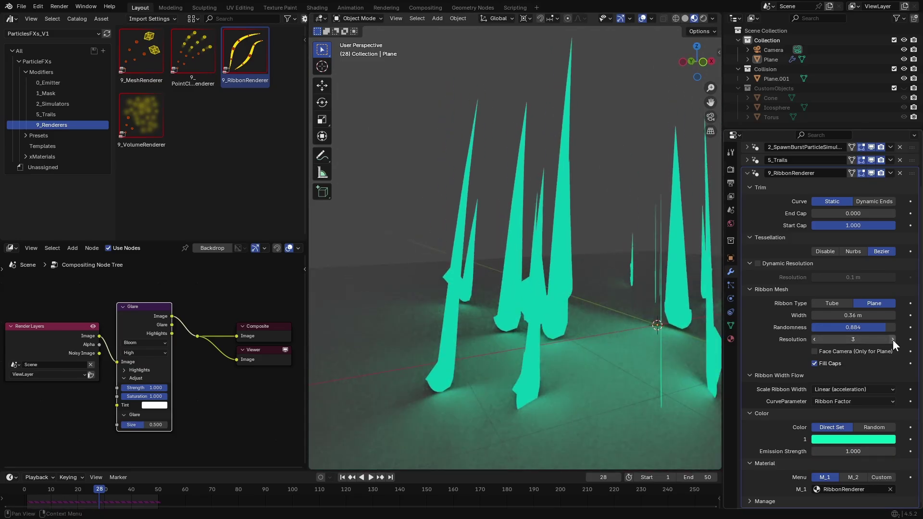
Try Nurbs tessellation on the ribbons, set Tessellation to Disable, and collapse its settings.
{"action": "left_click", "coordinate": [854, 251]}
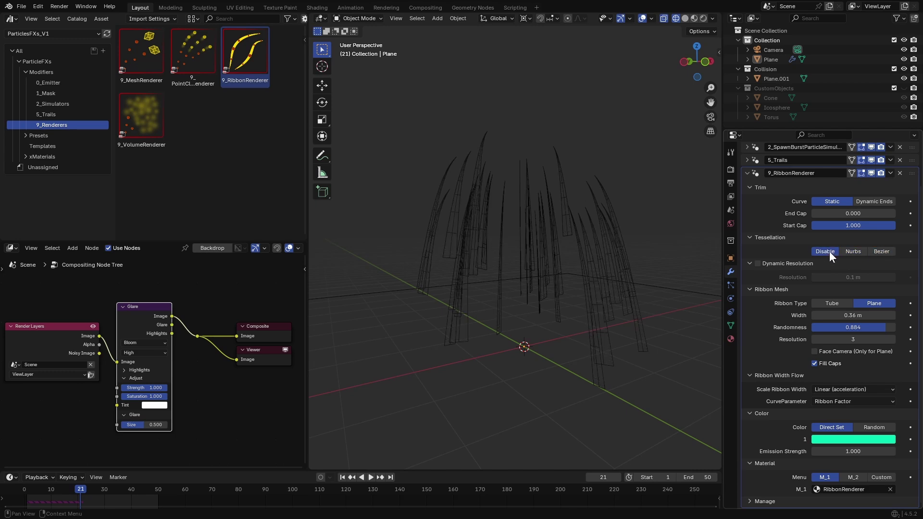
{"action": "left_click", "coordinate": [765, 238]}
Test Dynamic Resolution at 0.313 m on the ribbons with playback from the first frame, and turn it off again.
{"action": "left_click", "coordinate": [758, 264]}
{"action": "left_click_drag", "start_coordinate": [859, 276], "coordinate": [869, 277]}
{"action": "left_click", "coordinate": [342, 478]}
{"action": "key", "text": "space"}
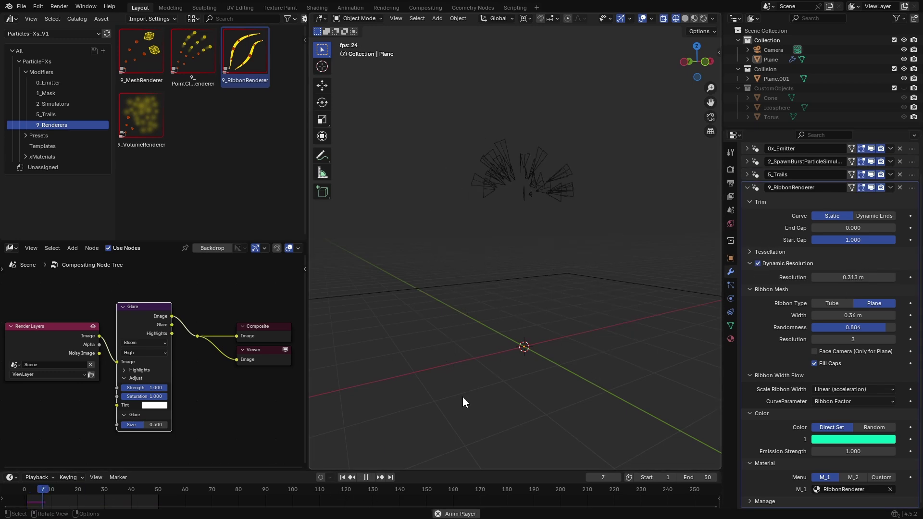
{"action": "left_click", "coordinate": [758, 264]}
{"action": "key", "text": "space"}
View the ribbons through the camera in solid display and enable Face Camera for the plane ribbons.
{"action": "key", "text": "KP_0"}
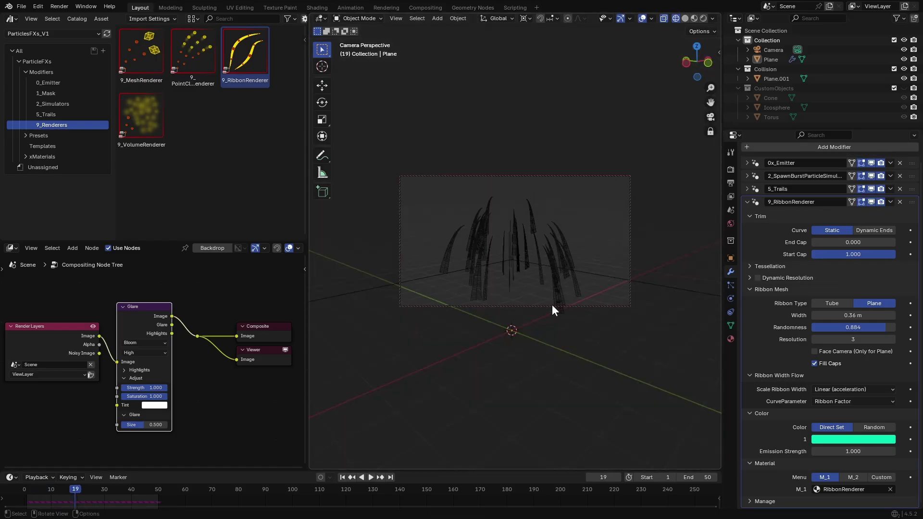
{"action": "key", "text": "z"}
{"action": "left_click", "coordinate": [624, 301]}
{"action": "scroll", "coordinate": [509, 286], "scroll_direction": "up", "scroll_amount": 4}
{"action": "left_click", "coordinate": [504, 285]}
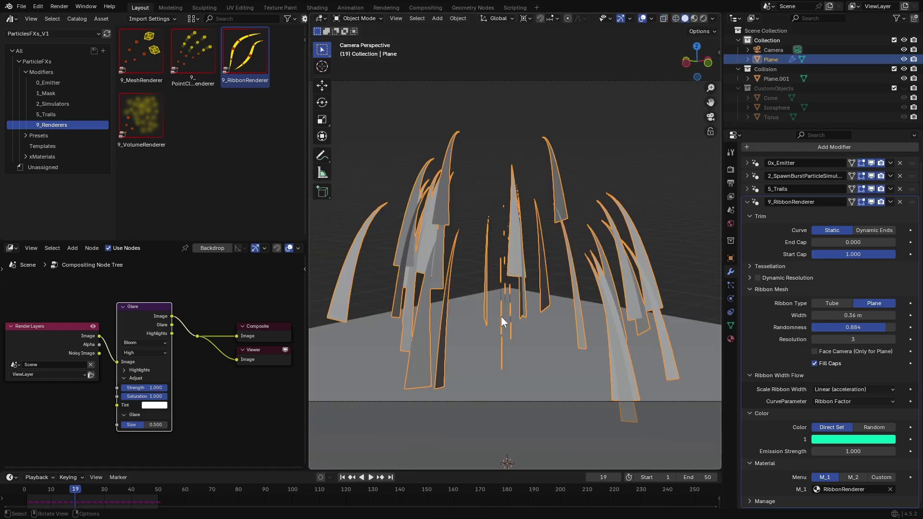
{"action": "scroll", "coordinate": [815, 371], "scroll_direction": "up", "scroll_amount": 1}
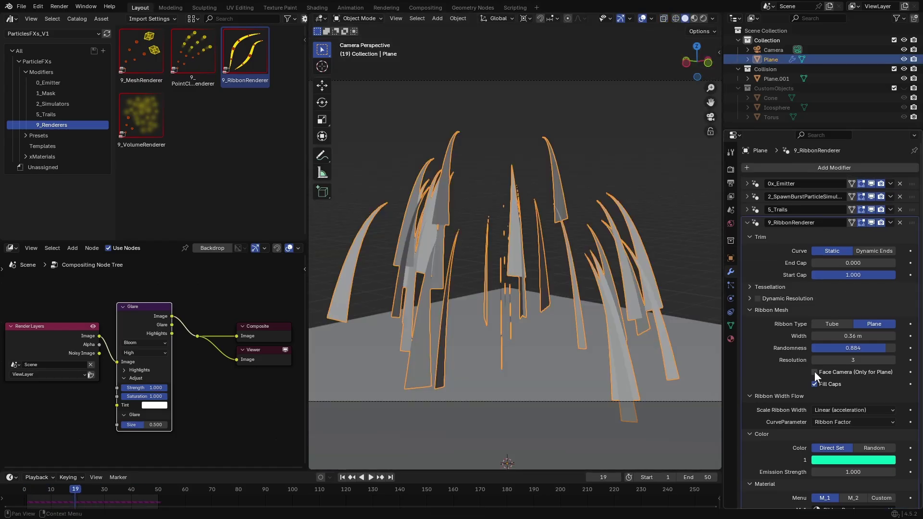
{"action": "left_click", "coordinate": [815, 372]}
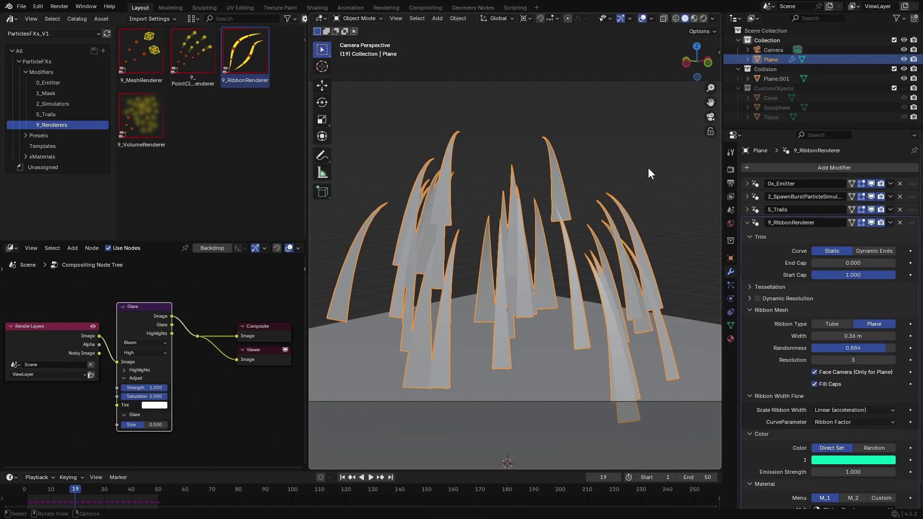
Deselect the ribbons and play the camera-facing ribbon animation from the first frame.
{"action": "left_click", "coordinate": [648, 167]}
{"action": "key", "text": "shift+Left"}
{"action": "key", "text": "space"}
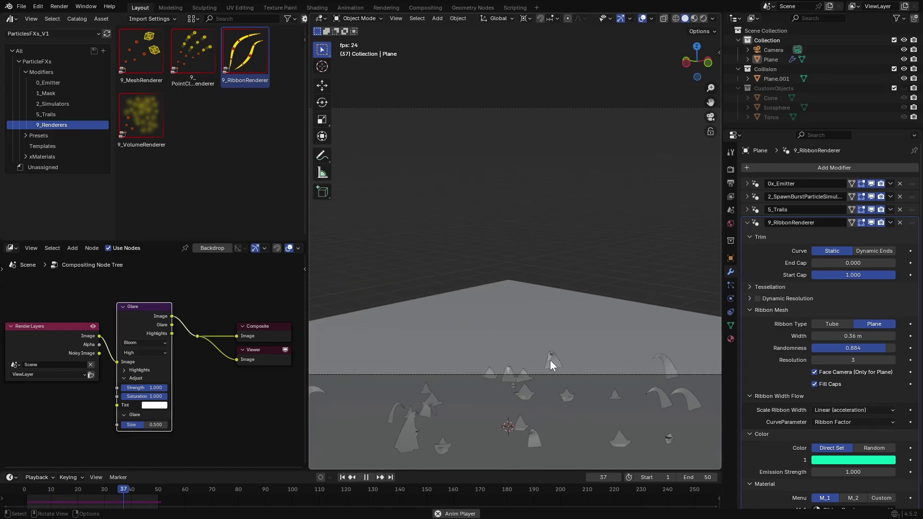
Replace the ribbon renderer on the particle plane with the 9_VolumeRenderer asset.
{"action": "key", "text": "ctrl+z"}
{"action": "left_click_drag", "start_coordinate": [142, 119], "coordinate": [517, 210]}
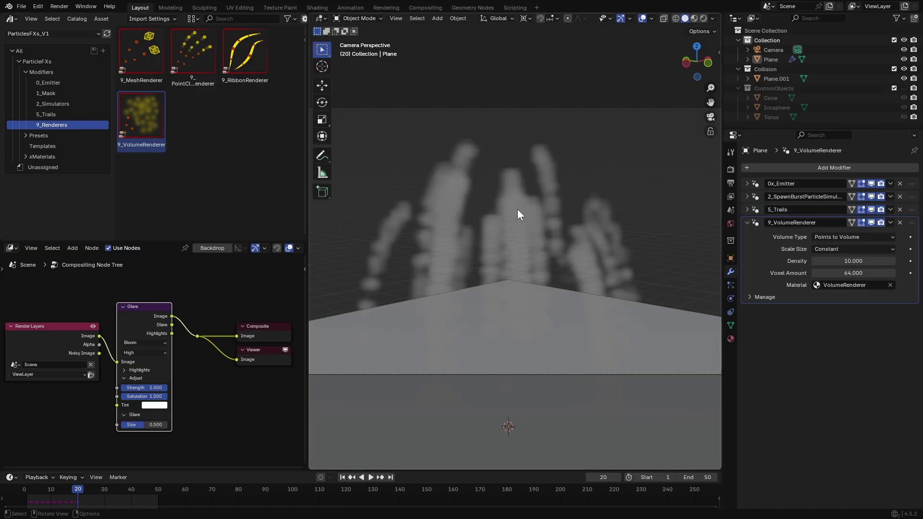
{"action": "middle_click_drag", "start_coordinate": [560, 285], "coordinate": [521, 311]}
{"action": "scroll", "coordinate": [521, 311], "scroll_direction": "up", "scroll_amount": 2}
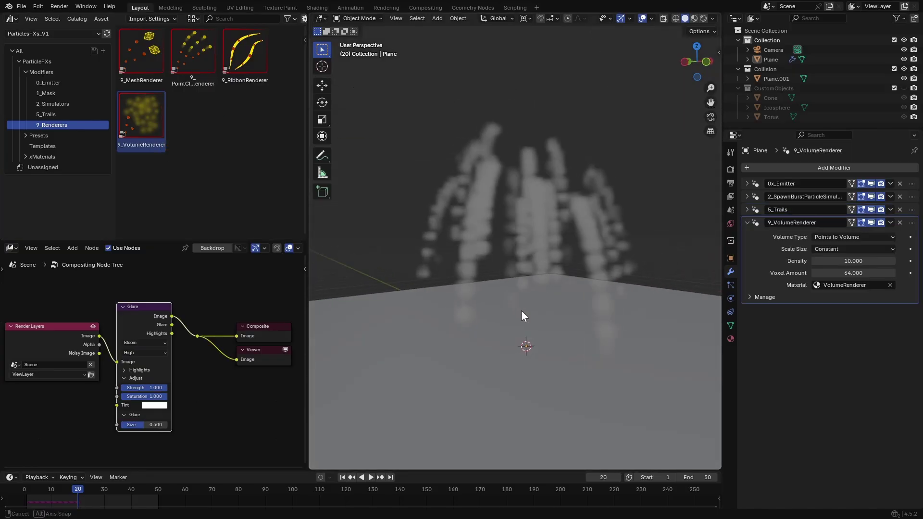
Preview the particle trails with the volume type set to Volume Mesh Volume and to Instance Mesh Volume.
{"action": "left_click", "coordinate": [853, 238]}
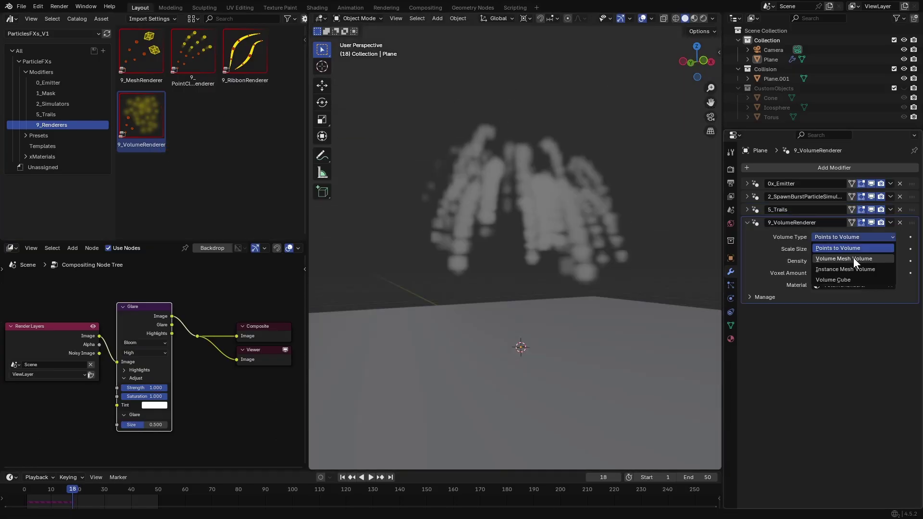
{"action": "left_click", "coordinate": [854, 258]}
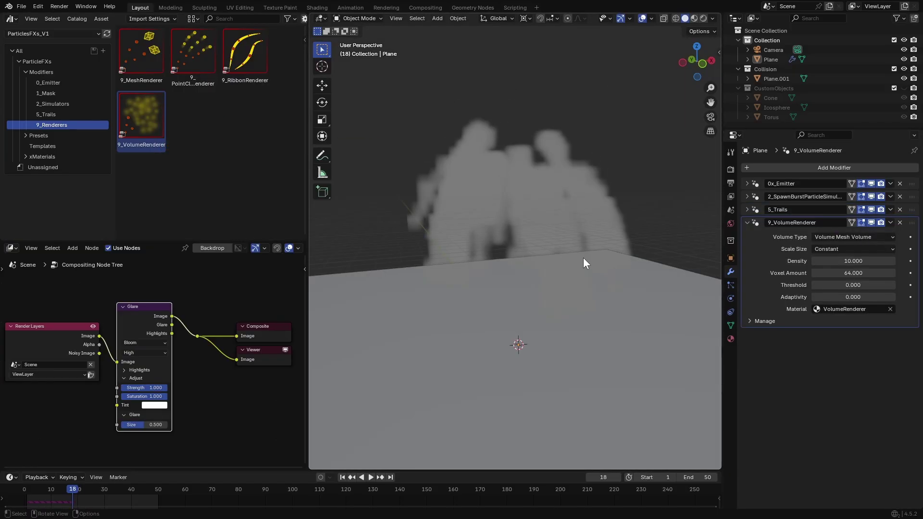
{"action": "left_click", "coordinate": [837, 237]}
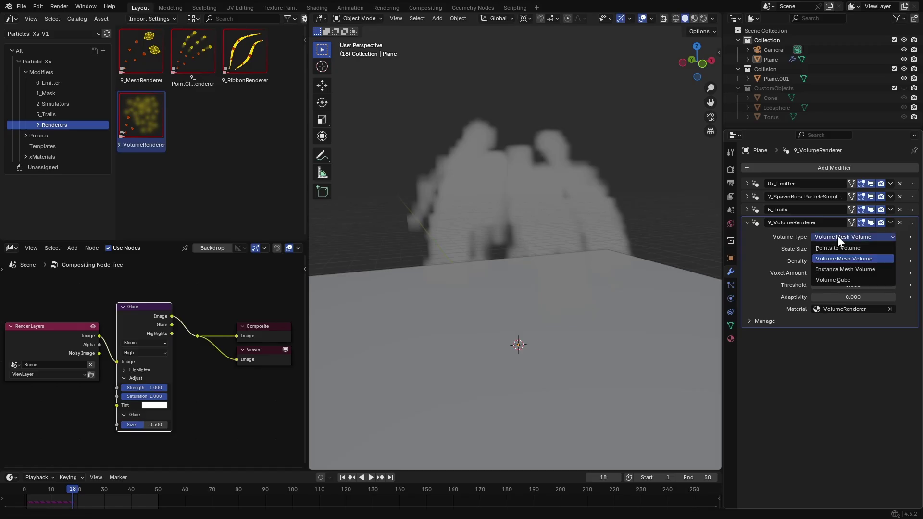
{"action": "left_click", "coordinate": [842, 270]}
{"action": "middle_click_drag", "start_coordinate": [671, 265], "coordinate": [601, 262]}
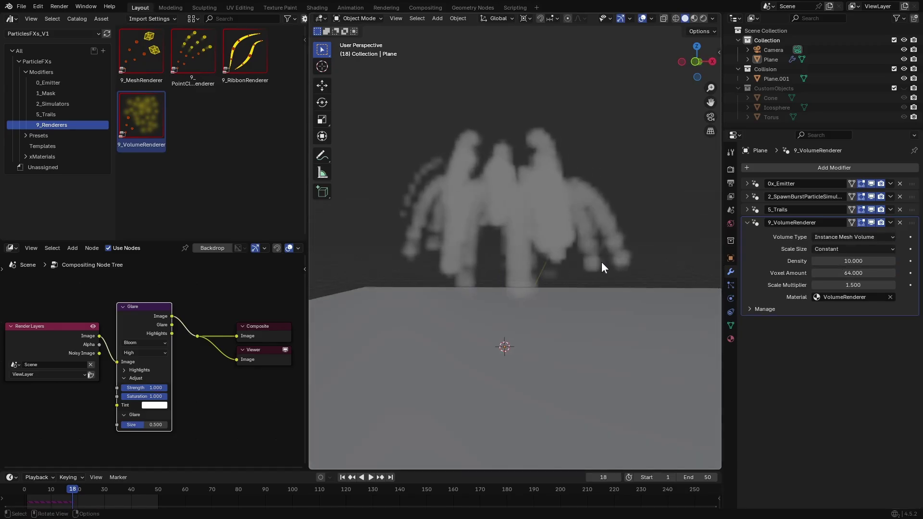
Preview the trails with the Volume Cube type from another angle, and undo the change.
{"action": "left_click", "coordinate": [842, 237]}
{"action": "left_click", "coordinate": [835, 277]}
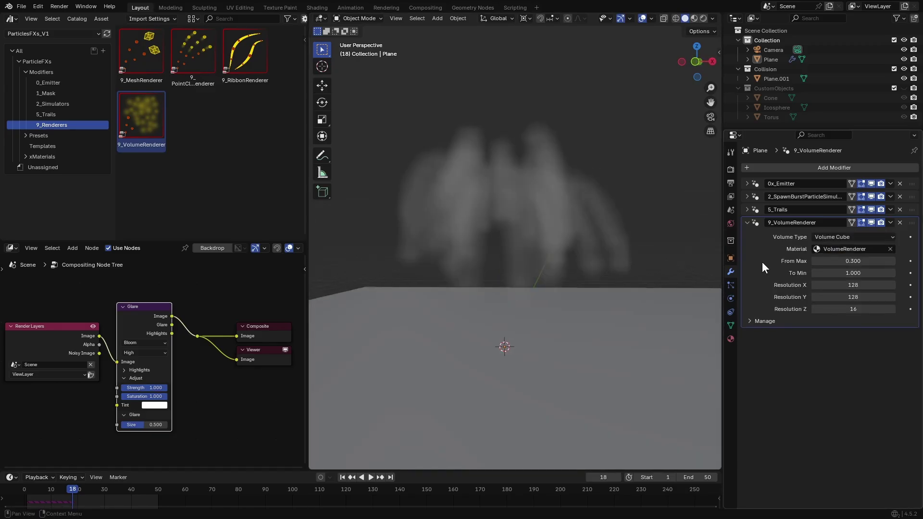
{"action": "middle_click_drag", "start_coordinate": [674, 255], "coordinate": [498, 244]}
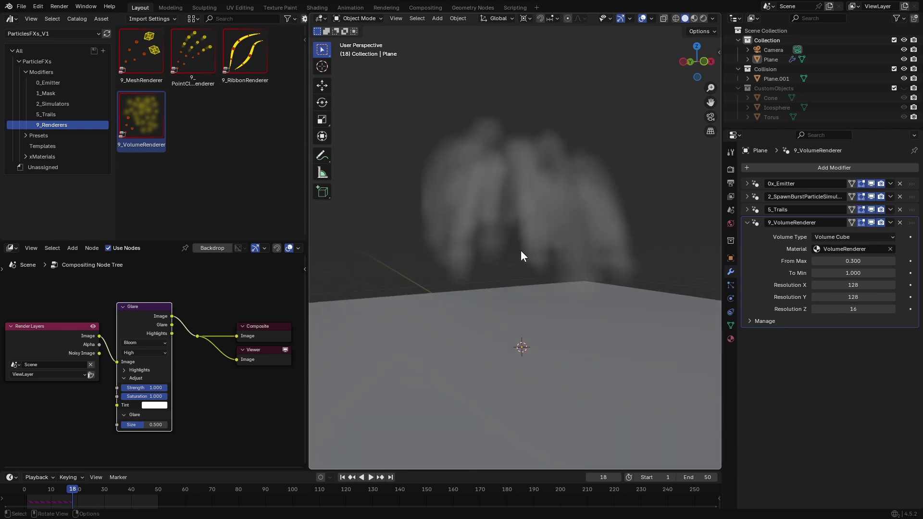
{"action": "key", "text": "ctrl+z"}
Show the volume trails in rendered shading and set their volume type to Volume Cube.
{"action": "key", "text": "z"}
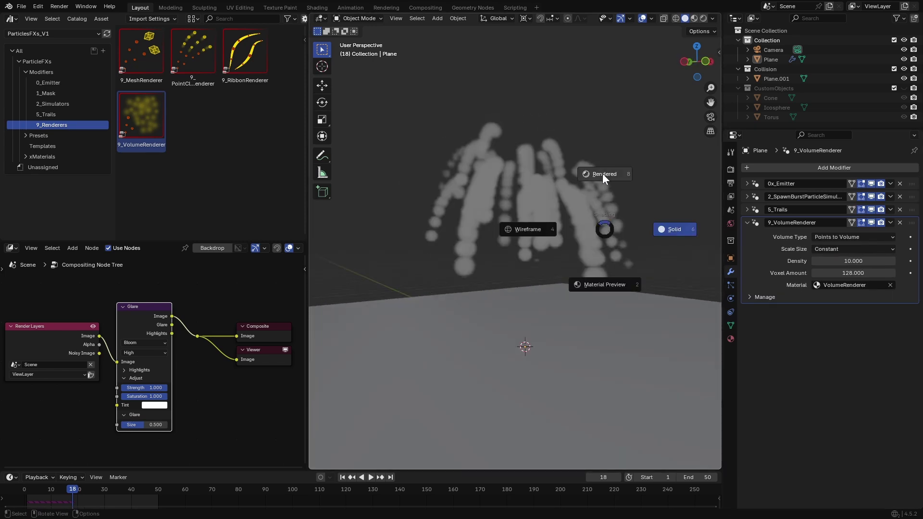
{"action": "left_click", "coordinate": [602, 175]}
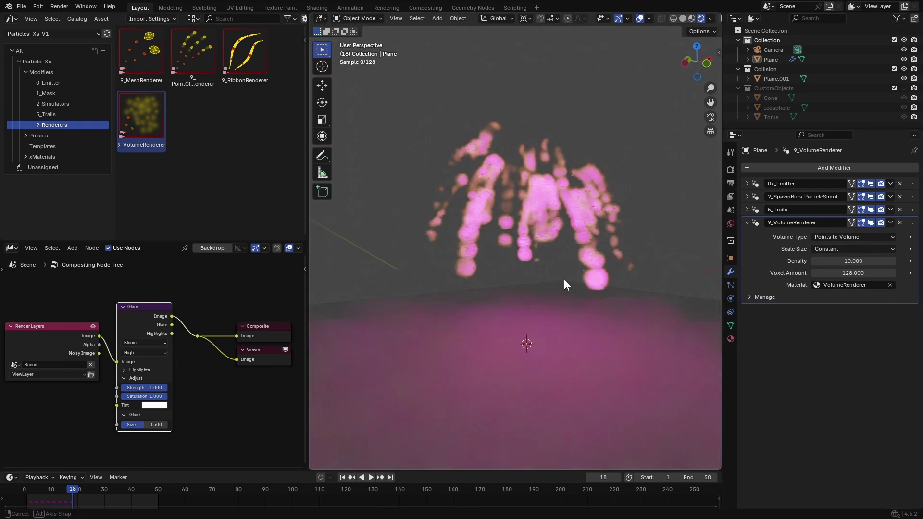
{"action": "left_click", "coordinate": [836, 235]}
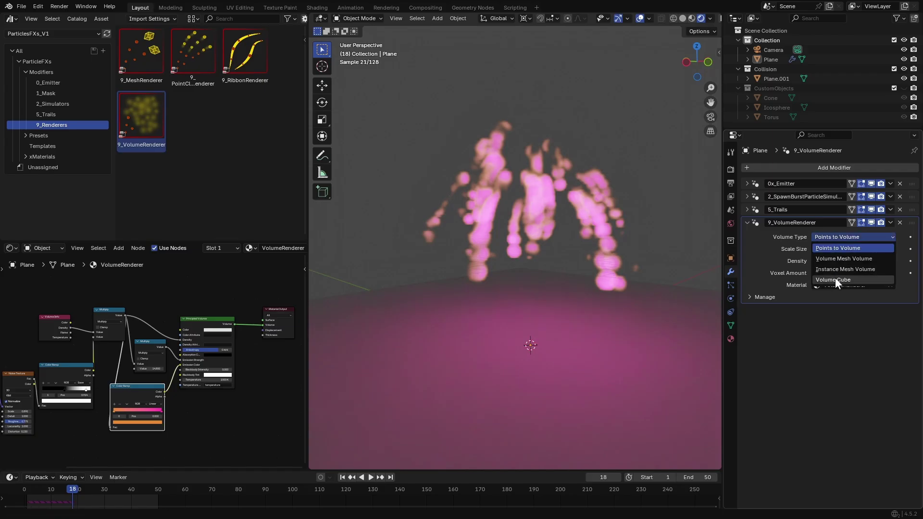
{"action": "left_click", "coordinate": [835, 278]}
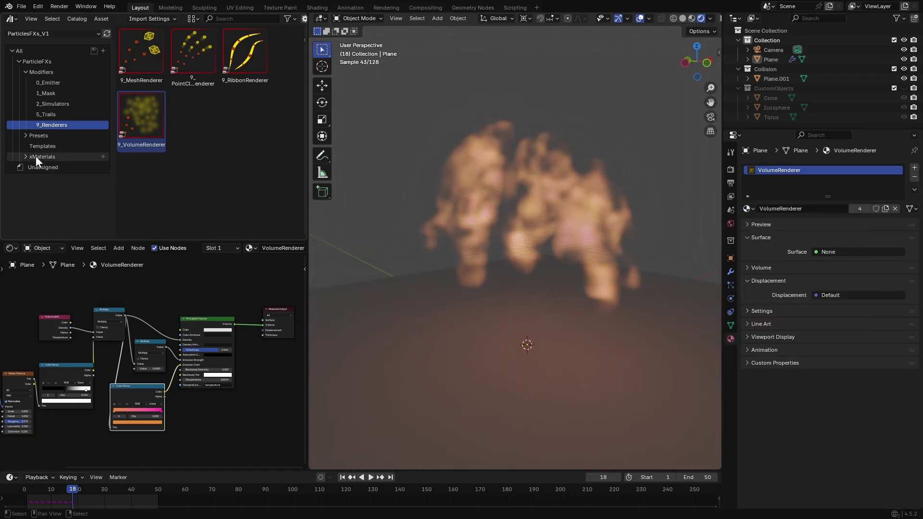
Browse the xMaterials catalog in an enlarged asset browser and apply the RibbonRenderer_2 material to the plane's ribbons.
{"action": "left_click", "coordinate": [25, 157]}
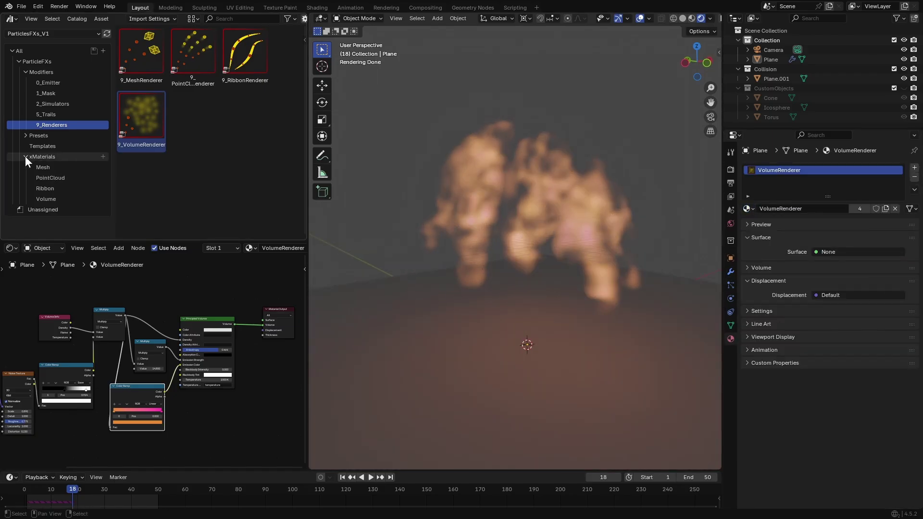
{"action": "left_click", "coordinate": [53, 154]}
{"action": "left_click_drag", "start_coordinate": [249, 240], "coordinate": [249, 376]}
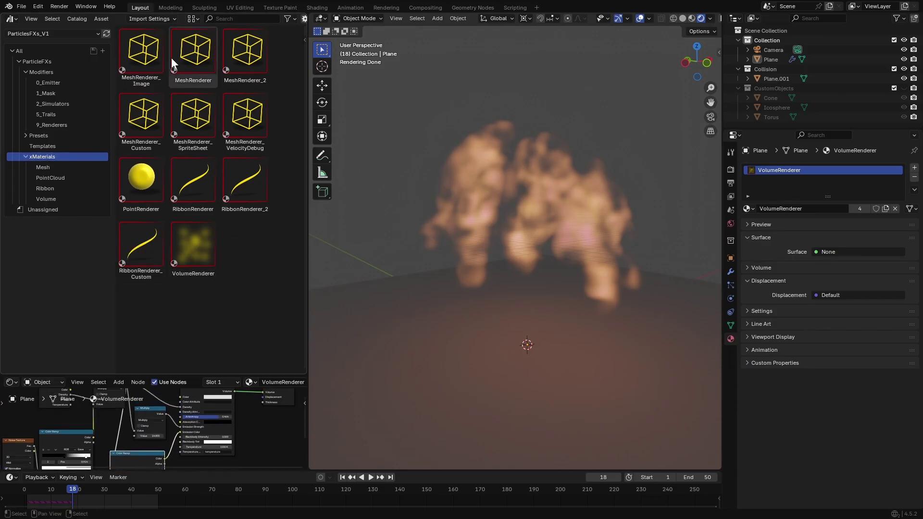
{"action": "left_click", "coordinate": [47, 189]}
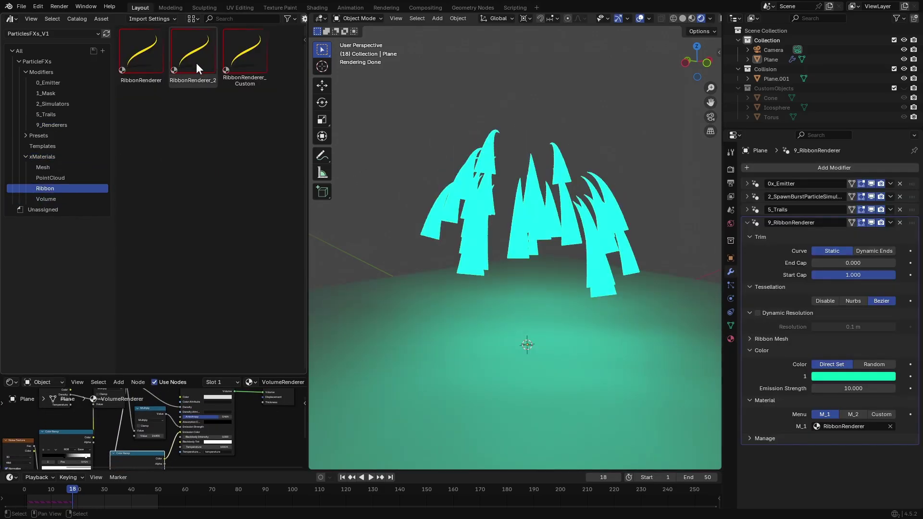
{"action": "left_click_drag", "start_coordinate": [196, 63], "coordinate": [526, 201]}
Play the RibbonRenderer_2 ribbons from the first frame, and replay them after changing the viewport shading.
{"action": "key", "text": "shift+Left"}
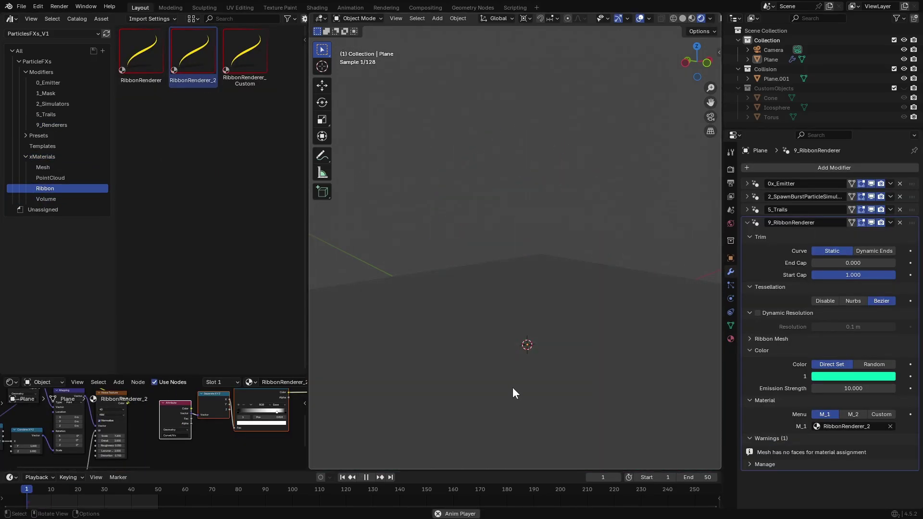
{"action": "key", "text": "space"}
{"action": "key", "text": "space"}
{"action": "key", "text": "z"}
{"action": "left_click", "coordinate": [580, 336]}
{"action": "key", "text": "shift+Left"}
{"action": "key", "text": "space"}
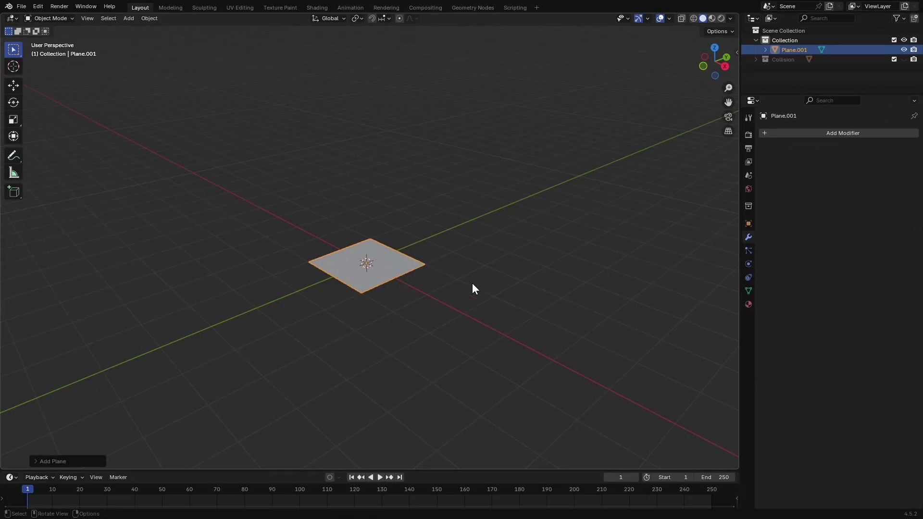
Add the ParticleFXs 0x_Emitter modifier to Plane.001.
{"action": "left_click", "coordinate": [845, 132]}
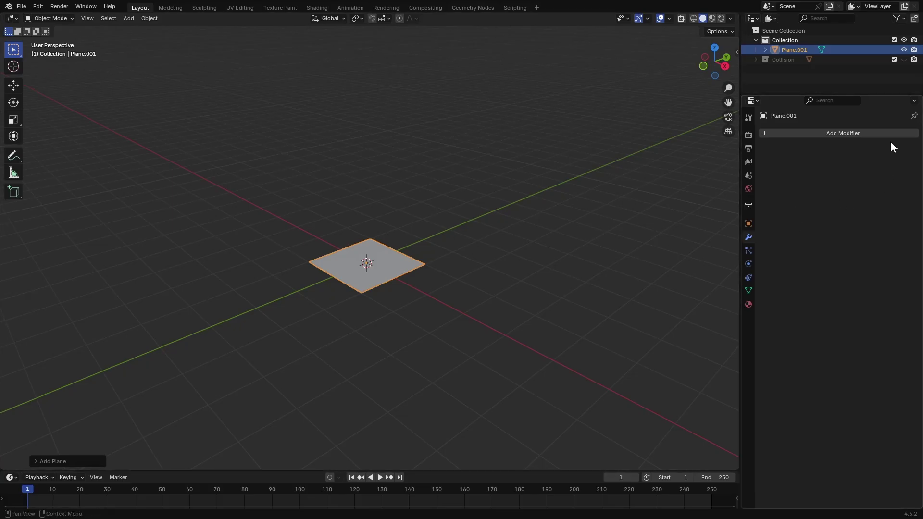
{"action": "left_click", "coordinate": [847, 134]}
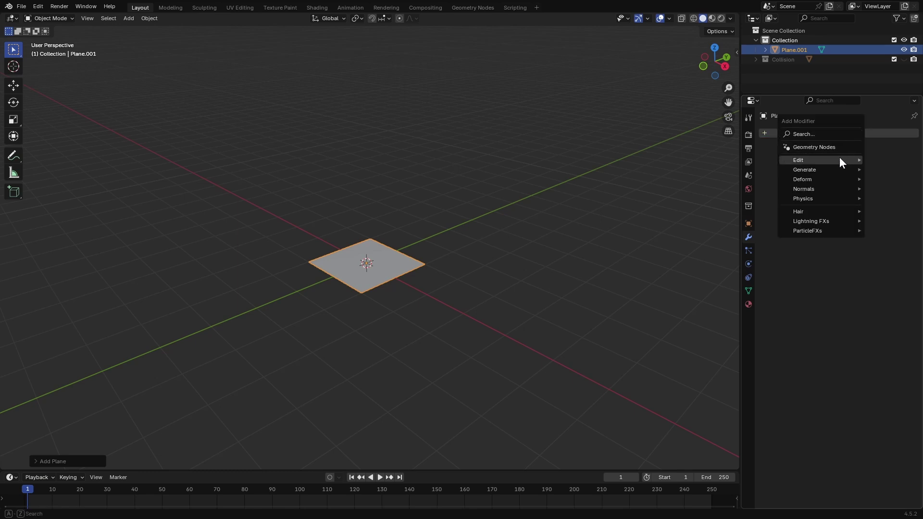
{"action": "mouse_move", "coordinate": [824, 231]}
{"action": "mouse_move", "coordinate": [755, 229]}
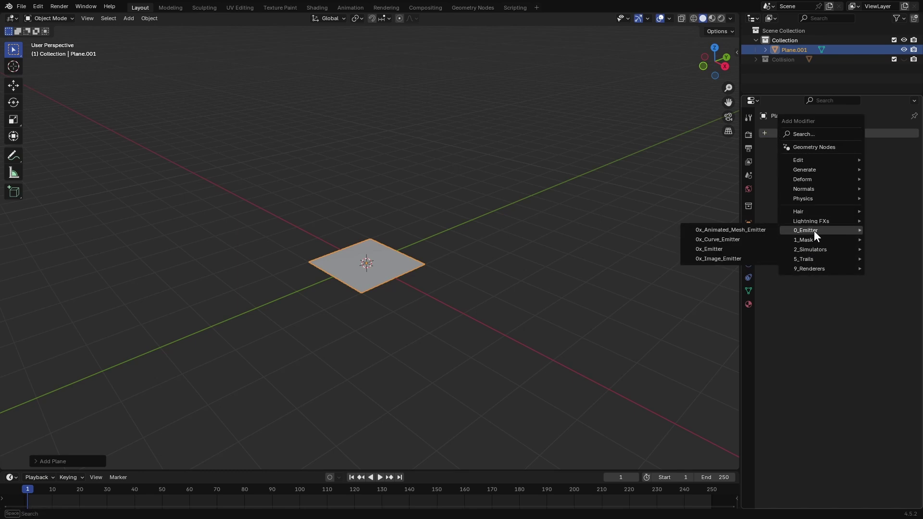
{"action": "left_click", "coordinate": [716, 249]}
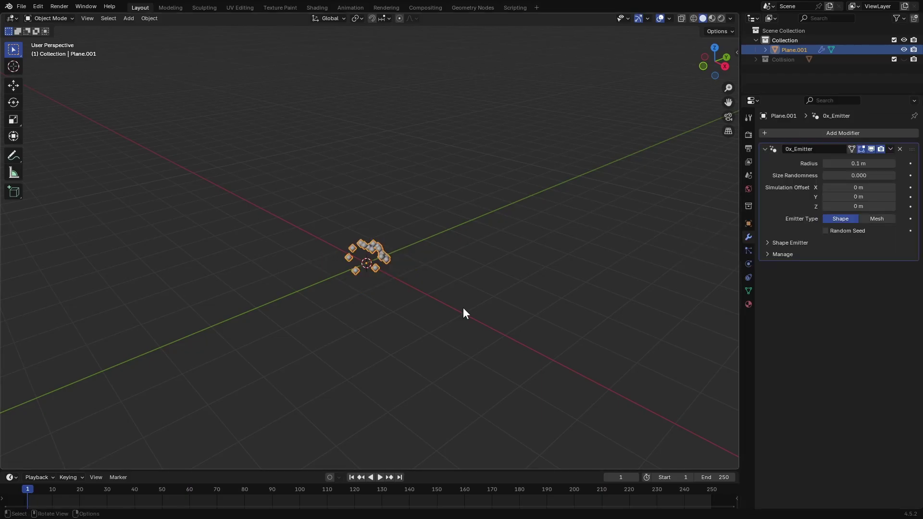
Add the 2_SpawnBurstParticleSimulator modifier after the emitter on Plane.001 and play the simulation.
{"action": "left_click", "coordinate": [813, 133]}
{"action": "mouse_move", "coordinate": [779, 150]}
{"action": "left_click", "coordinate": [671, 198]}
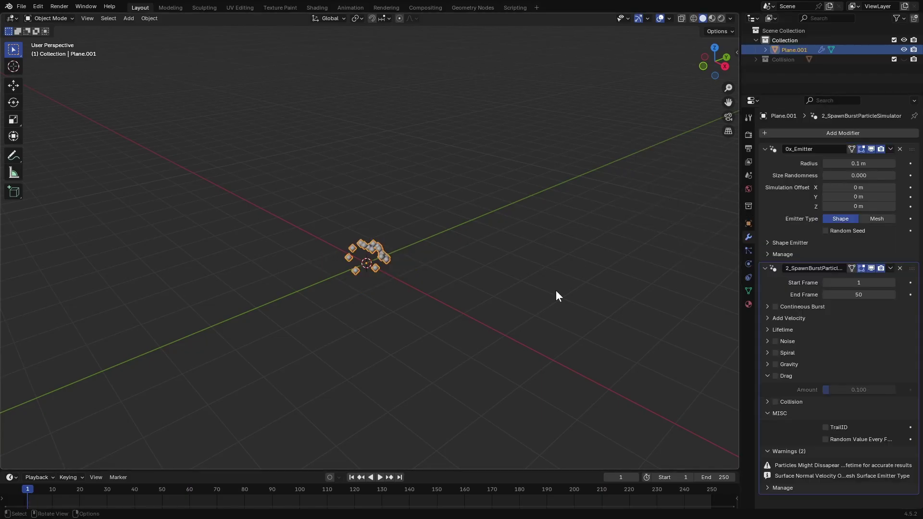
{"action": "key", "text": "space"}
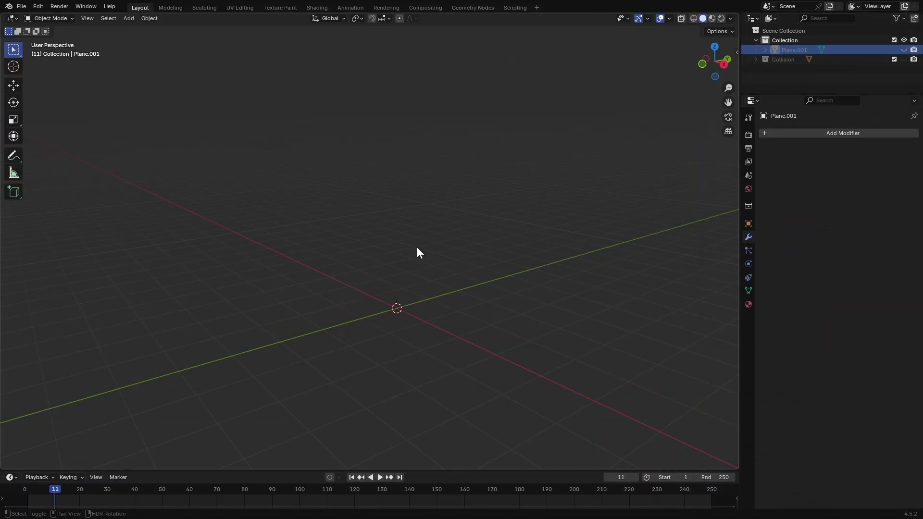
Add a monkey mesh to the scene and give it a level 2 Subdivision modifier.
{"action": "key", "text": "shift+a"}
{"action": "mouse_move", "coordinate": [415, 246]}
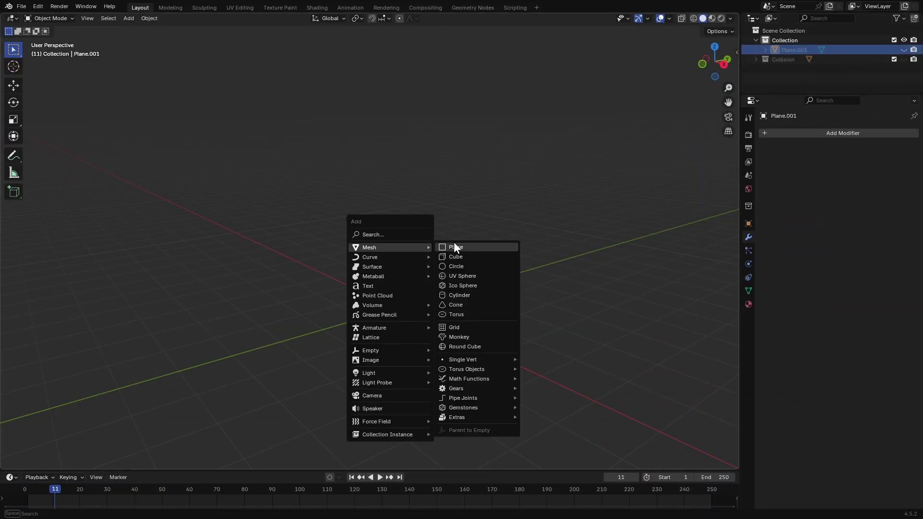
{"action": "left_click", "coordinate": [466, 336]}
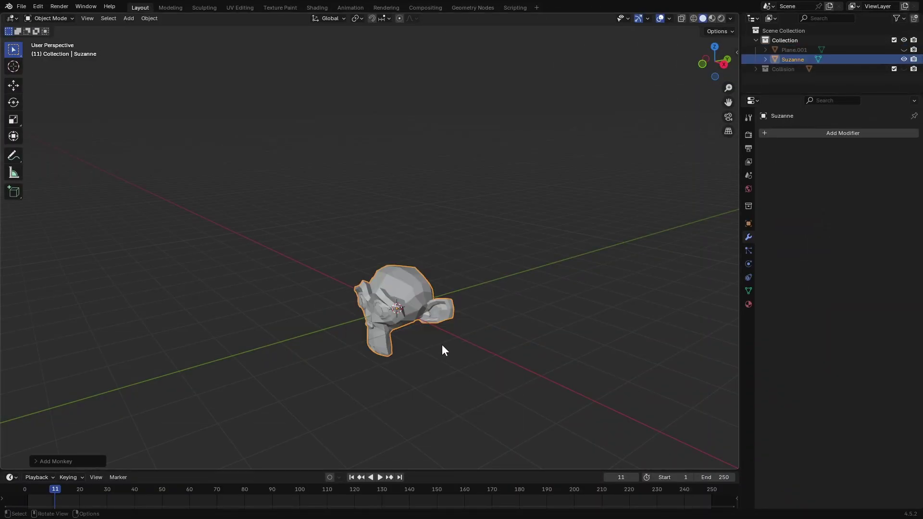
{"action": "key", "text": "ctrl+2"}
{"action": "middle_click_drag", "start_coordinate": [416, 349], "coordinate": [440, 350]}
Scale and rotate the monkey, and raise it along Z above the world origin.
{"action": "key", "text": "s"}
{"action": "key", "text": "r"}
{"action": "key", "text": "g"}
{"action": "key", "text": "z"}
{"action": "left_click", "coordinate": [475, 259]}
{"action": "middle_click_drag", "start_coordinate": [491, 274], "coordinate": [472, 314]}
{"action": "scroll", "coordinate": [484, 288], "scroll_direction": "up", "scroll_amount": 2}
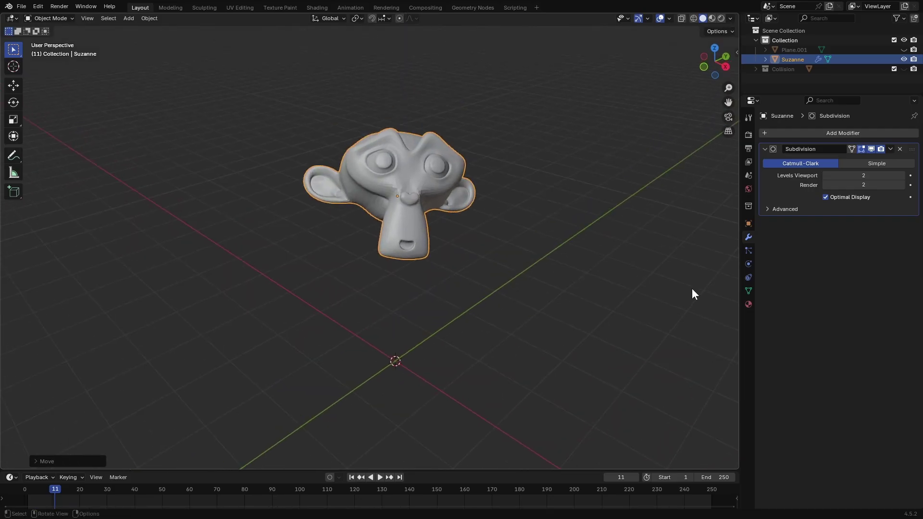
{"action": "left_click", "coordinate": [765, 149]}
{"action": "left_click", "coordinate": [806, 132]}
{"action": "mouse_move", "coordinate": [800, 137]}
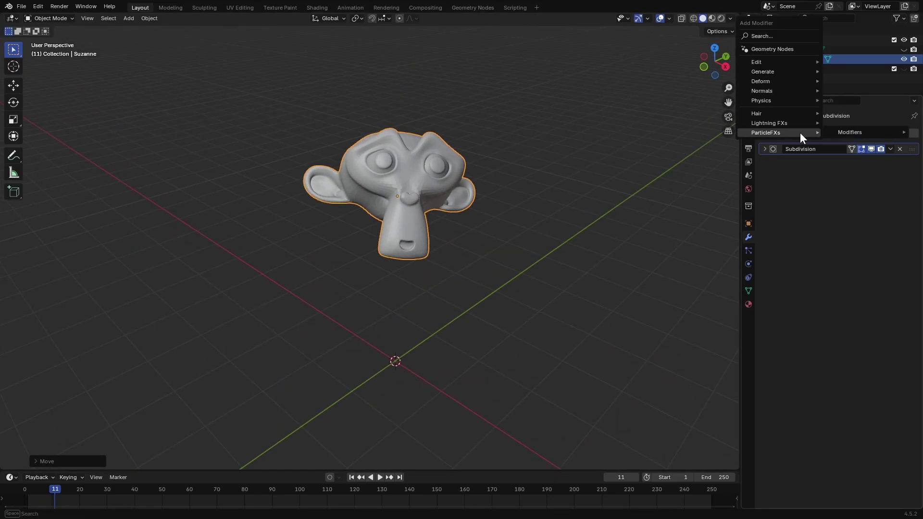
{"action": "mouse_move", "coordinate": [836, 132]}
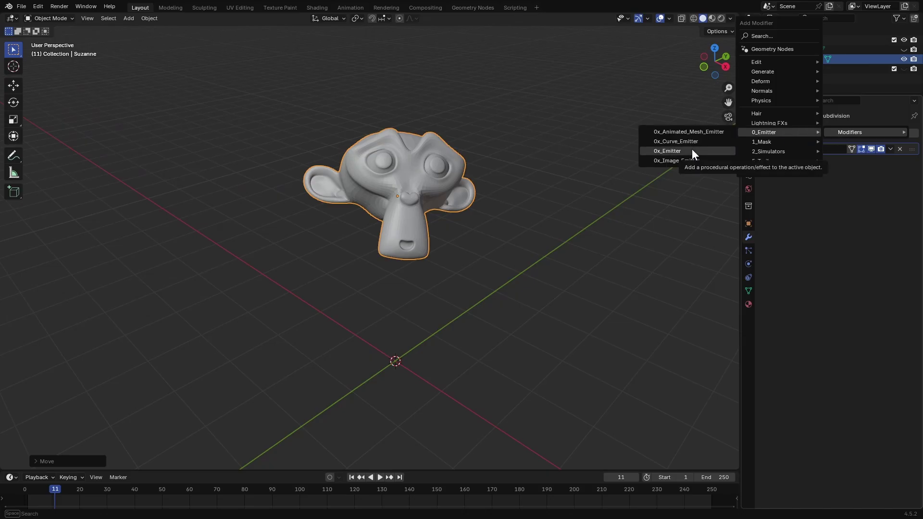
{"action": "left_click", "coordinate": [691, 149]}
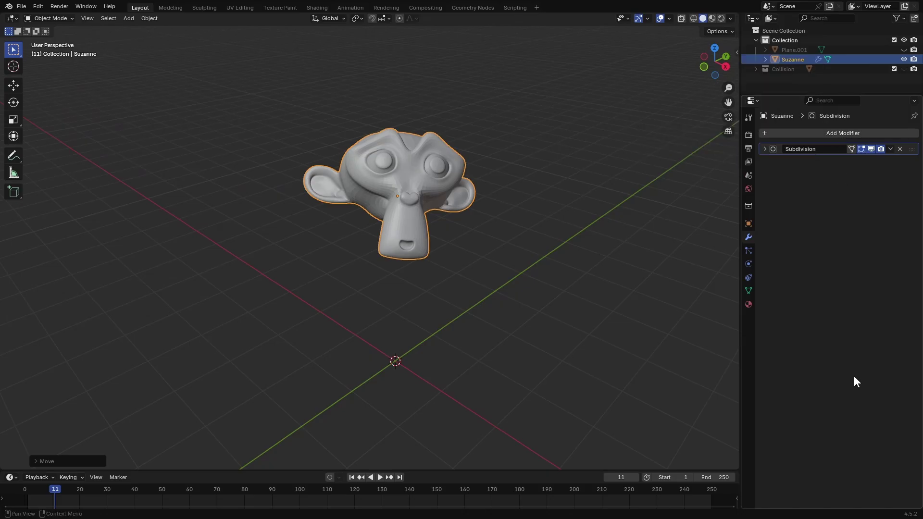
Make Plane.001 visible and active, widen the properties area, and add the 0x_Emitter modifier to the plane.
{"action": "left_click", "coordinate": [808, 51]}
{"action": "middle_click_drag", "start_coordinate": [439, 405], "coordinate": [435, 386]}
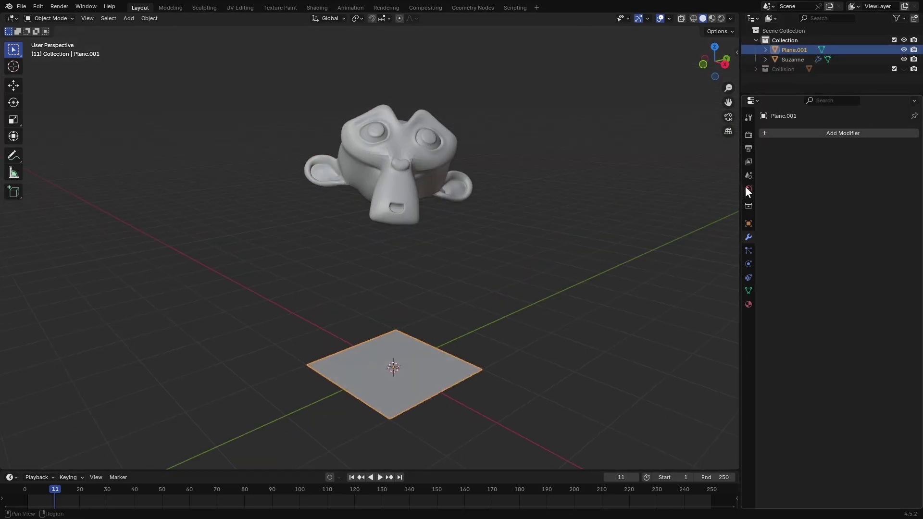
{"action": "left_click_drag", "start_coordinate": [741, 185], "coordinate": [688, 186]}
{"action": "left_click", "coordinate": [730, 133]}
{"action": "mouse_move", "coordinate": [730, 131]}
{"action": "mouse_move", "coordinate": [792, 131]}
{"action": "mouse_move", "coordinate": [867, 135]}
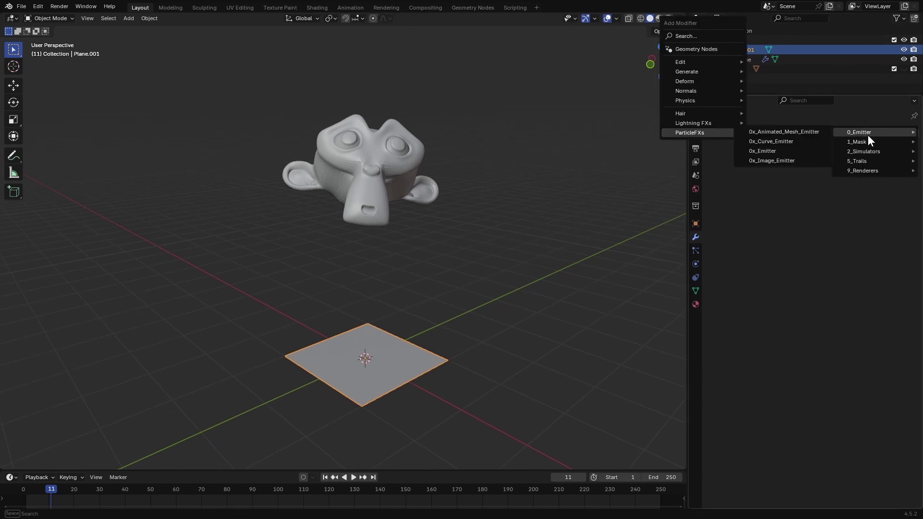
{"action": "left_click", "coordinate": [788, 151]}
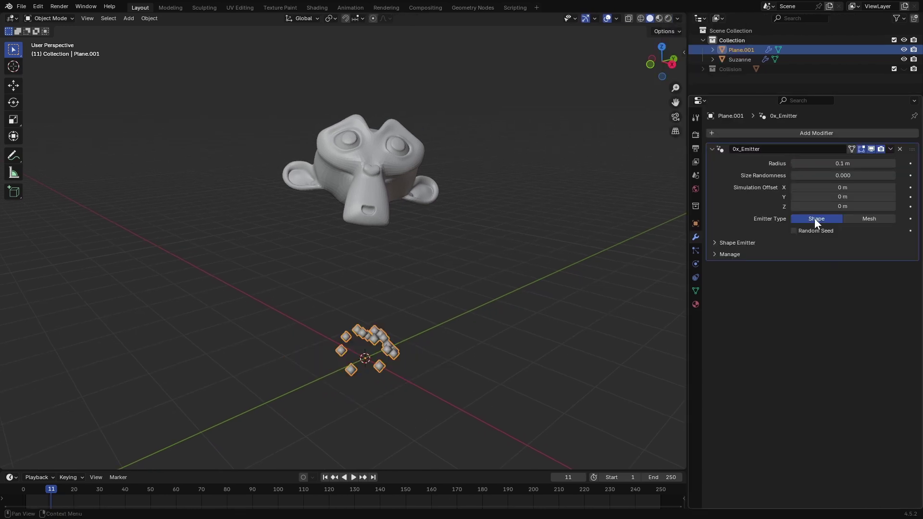
Set the plane's emitter type to Mesh and pick the Suzanne monkey as the emitter mesh.
{"action": "left_click", "coordinate": [866, 217]}
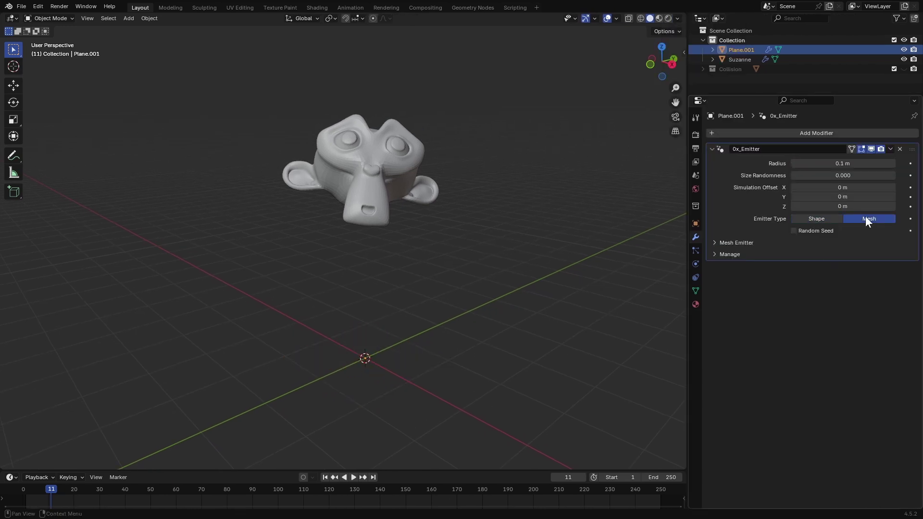
{"action": "left_click", "coordinate": [728, 241]}
{"action": "left_click", "coordinate": [891, 269]}
{"action": "left_click", "coordinate": [386, 159]}
{"action": "middle_click_drag", "start_coordinate": [402, 288], "coordinate": [419, 299]}
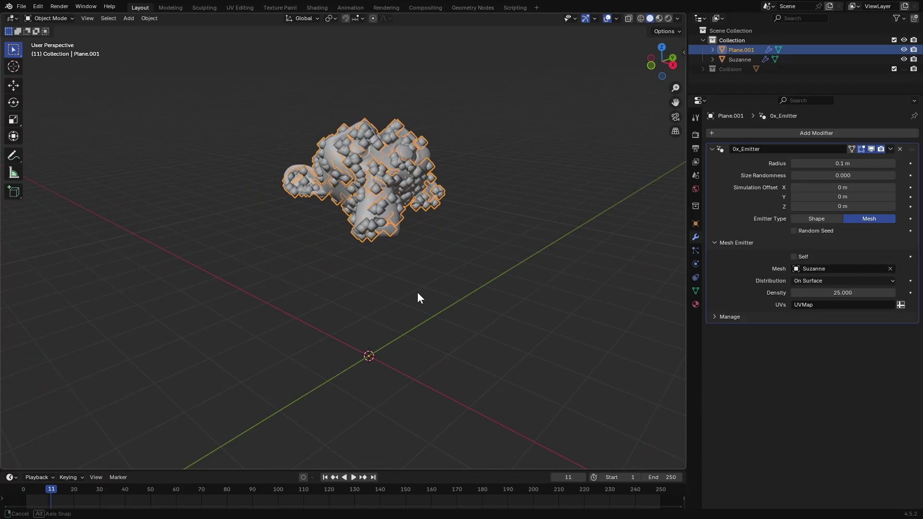
Hide the Suzanne source mesh and reduce the emitter's particle radius to 0.034 m.
{"action": "left_click", "coordinate": [904, 60]}
{"action": "left_click", "coordinate": [480, 229]}
{"action": "middle_click_drag", "start_coordinate": [388, 272], "coordinate": [420, 273]}
{"action": "left_click_drag", "start_coordinate": [851, 164], "coordinate": [818, 164]}
{"action": "middle_click_drag", "start_coordinate": [529, 230], "coordinate": [488, 233]}
Set the mesh emitter's particle density to 100.
{"action": "left_click_drag", "start_coordinate": [843, 293], "coordinate": [858, 292]}
{"action": "left_click", "coordinate": [843, 292]}
{"action": "type", "text": "100"}
{"action": "key", "text": "Return"}
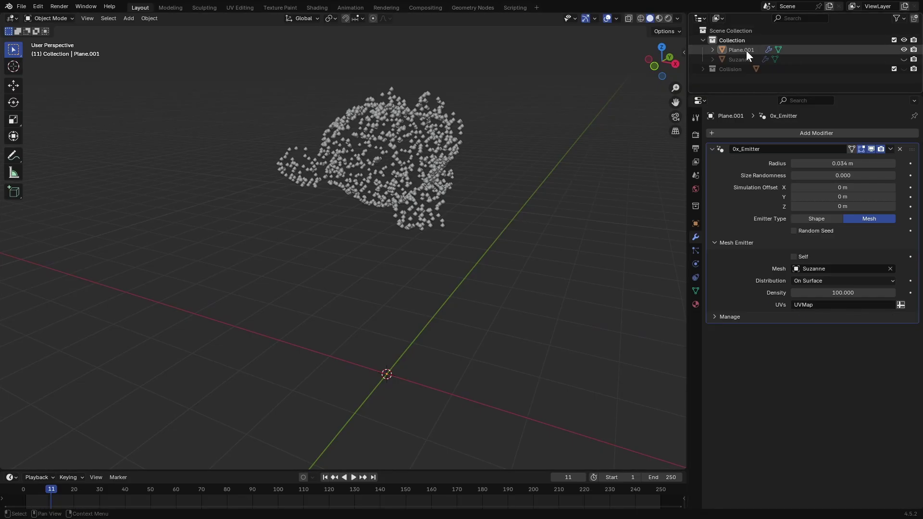
Show Suzanne and check its UV map name in the mesh data, then return to Plane.001's modifiers and hide Suzanne again.
{"action": "left_click", "coordinate": [904, 59]}
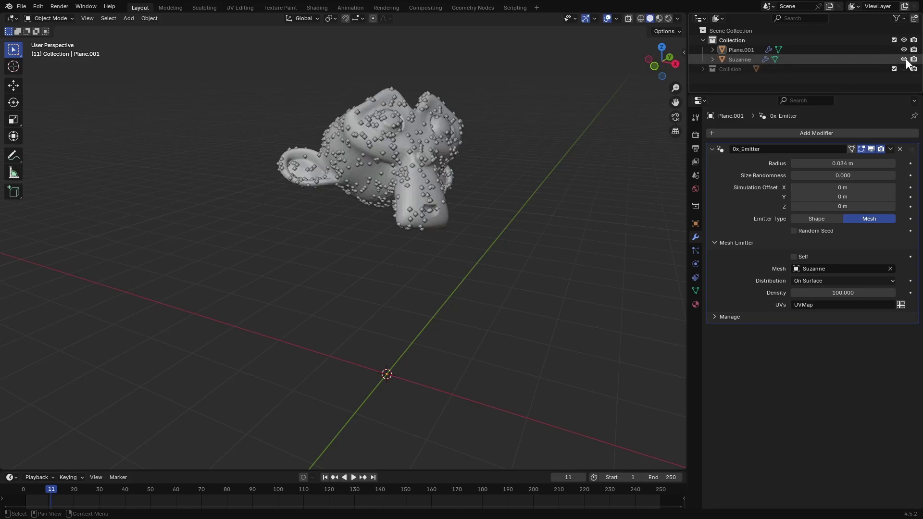
{"action": "left_click", "coordinate": [744, 61]}
{"action": "left_click", "coordinate": [695, 290]}
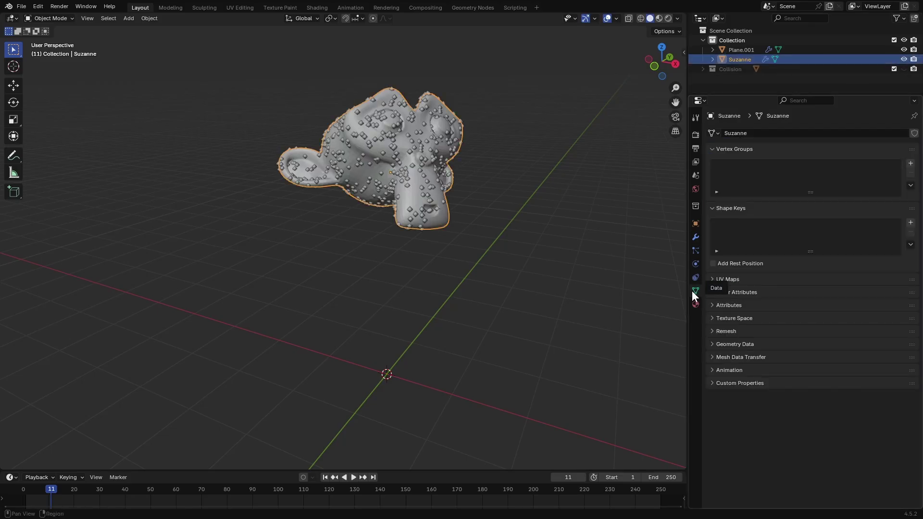
{"action": "left_click", "coordinate": [727, 280]}
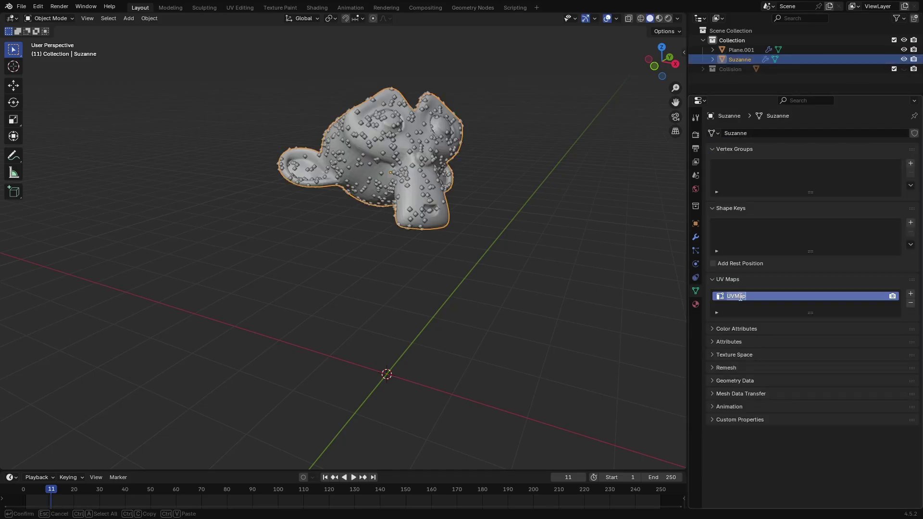
{"action": "left_click", "coordinate": [768, 50]}
{"action": "left_click", "coordinate": [903, 59]}
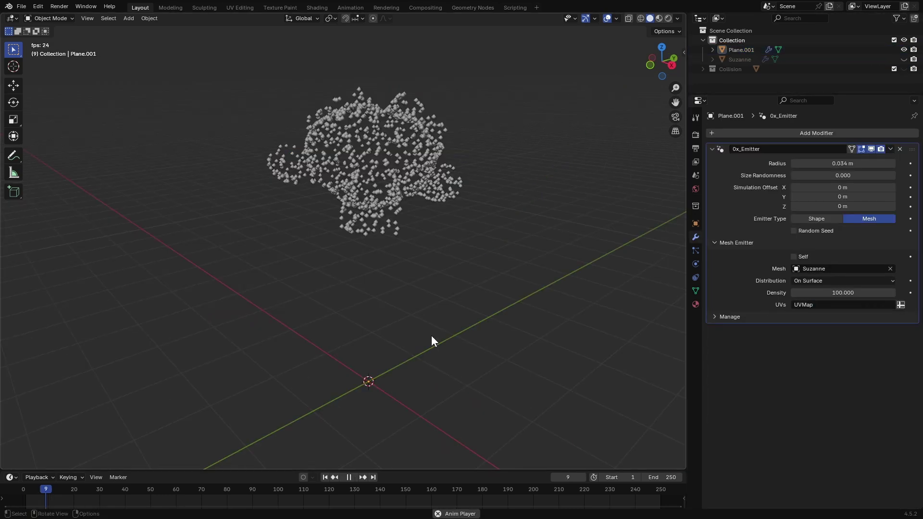
Enable Random Seed on the plane's emitter, play the animation from the first frame and stop it.
{"action": "left_click", "coordinate": [326, 477]}
{"action": "left_click", "coordinate": [793, 231]}
{"action": "key", "text": "space"}
{"action": "middle_click_drag", "start_coordinate": [435, 307], "coordinate": [451, 313]}
{"action": "key", "text": "Escape"}
Set the mesh emitter's distribution to On Surface (Masked) and show the Suzanne mesh.
{"action": "left_click", "coordinate": [834, 280]}
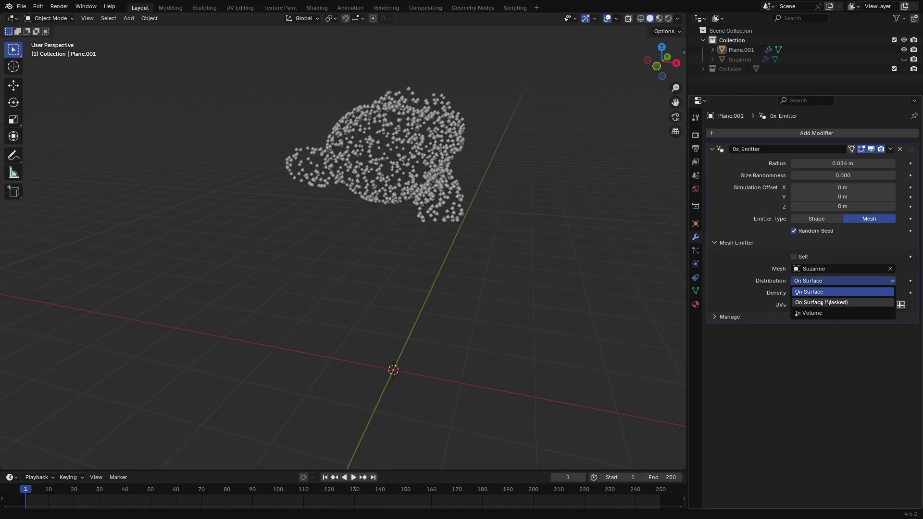
{"action": "left_click", "coordinate": [826, 303]}
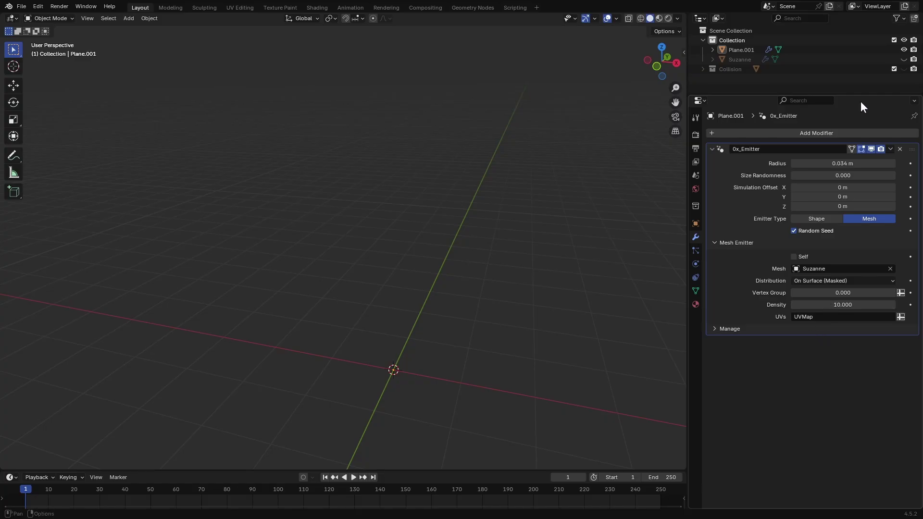
{"action": "left_click", "coordinate": [904, 59]}
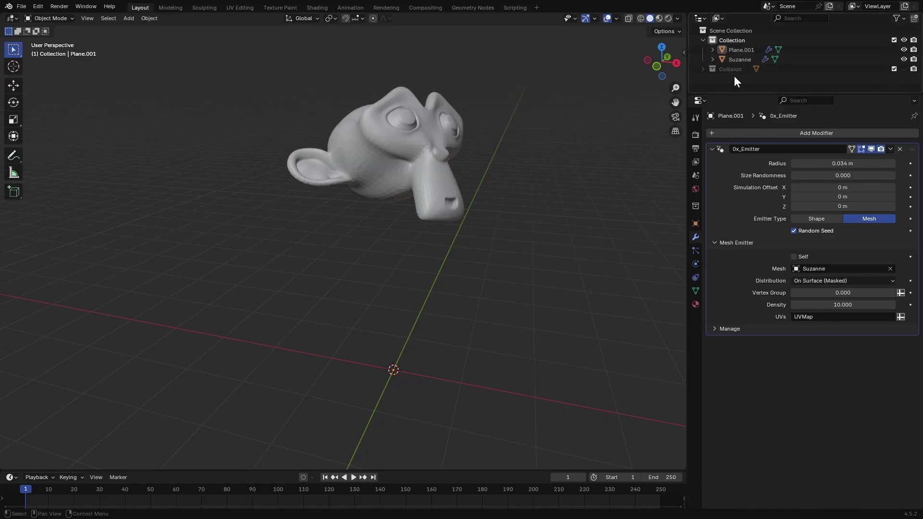
Weight-paint one side of Suzanne's head and its ear at weight 1.000 with a 130 px brush.
{"action": "left_click", "coordinate": [406, 142]}
{"action": "key", "text": "ctrl+Tab"}
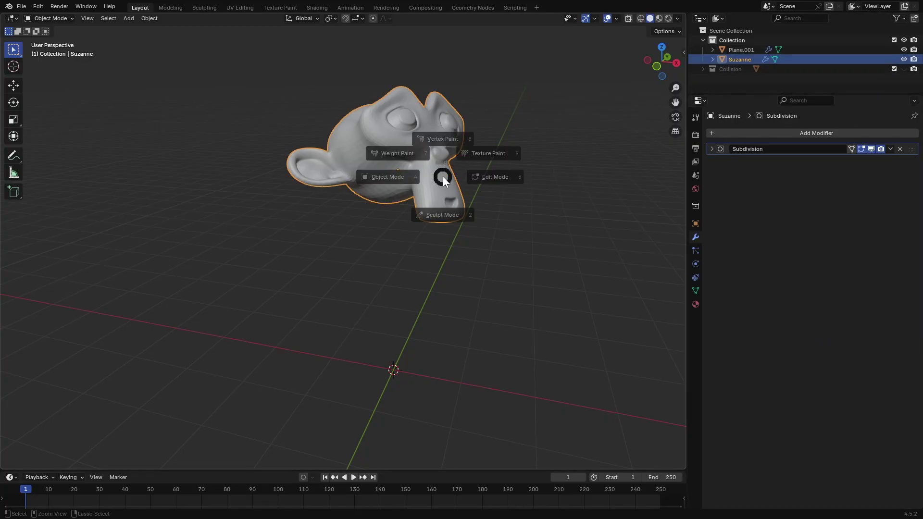
{"action": "left_click", "coordinate": [379, 142]}
{"action": "mouse_move", "coordinate": [420, 159]}
{"action": "middle_mouse_down", "text": "shift"}
{"action": "mouse_move", "coordinate": [426, 264]}
{"action": "mouse_move", "coordinate": [471, 262]}
{"action": "middle_mouse_up", "text": "shift"}
{"action": "mouse_move", "coordinate": [417, 221]}
{"action": "left_mouse_down"}
{"action": "mouse_move", "coordinate": [394, 286]}
{"action": "mouse_move", "coordinate": [497, 282]}
{"action": "left_mouse_up"}
{"action": "middle_click_drag", "start_coordinate": [497, 283], "coordinate": [417, 296]}
{"action": "left_click_drag", "start_coordinate": [417, 296], "coordinate": [249, 288]}
{"action": "key", "text": "f"}
{"action": "left_click", "coordinate": [356, 289]}
{"action": "mouse_move", "coordinate": [366, 288]}
{"action": "left_mouse_down"}
{"action": "mouse_move", "coordinate": [428, 286]}
{"action": "mouse_move", "coordinate": [337, 252]}
{"action": "left_mouse_up"}
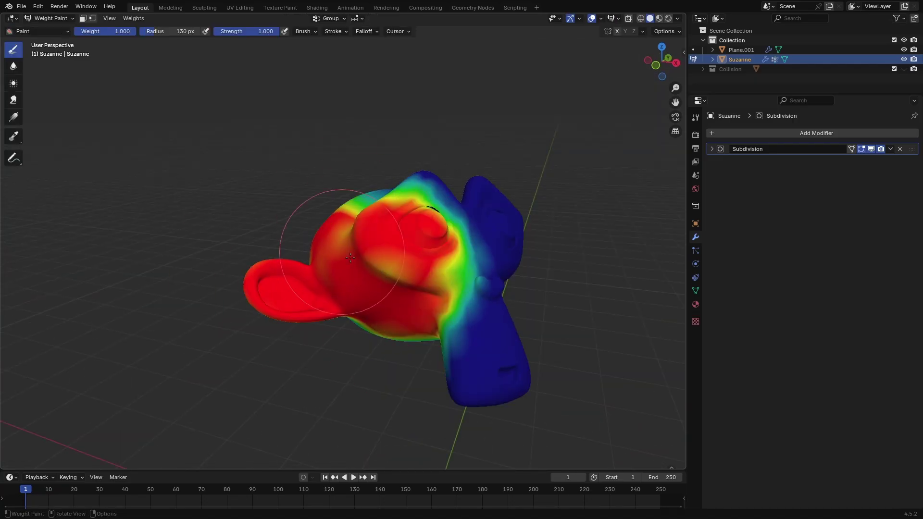
{"action": "middle_click_drag", "start_coordinate": [338, 252], "coordinate": [426, 262]}
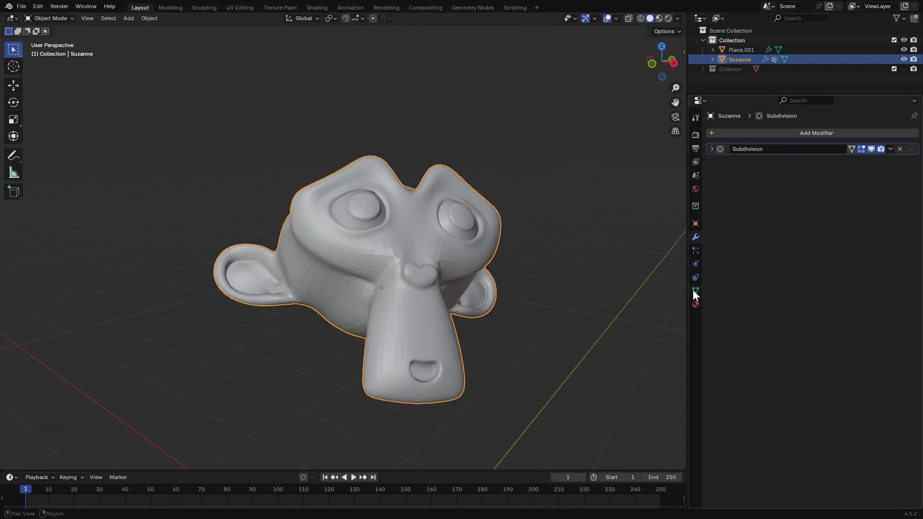
Rename Suzanne's painted vertex group to Mask.
{"action": "left_click", "coordinate": [696, 291]}
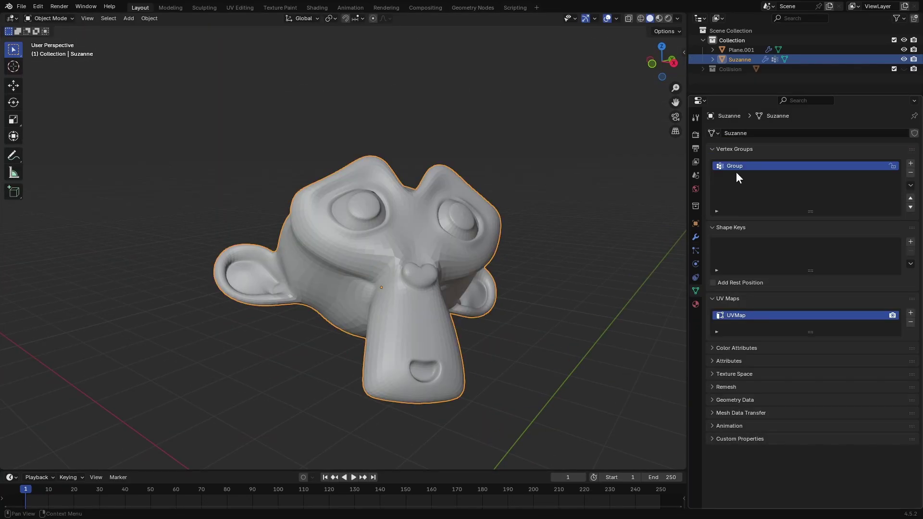
{"action": "double_click", "coordinate": [739, 166]}
{"action": "type", "text": "Mask"}
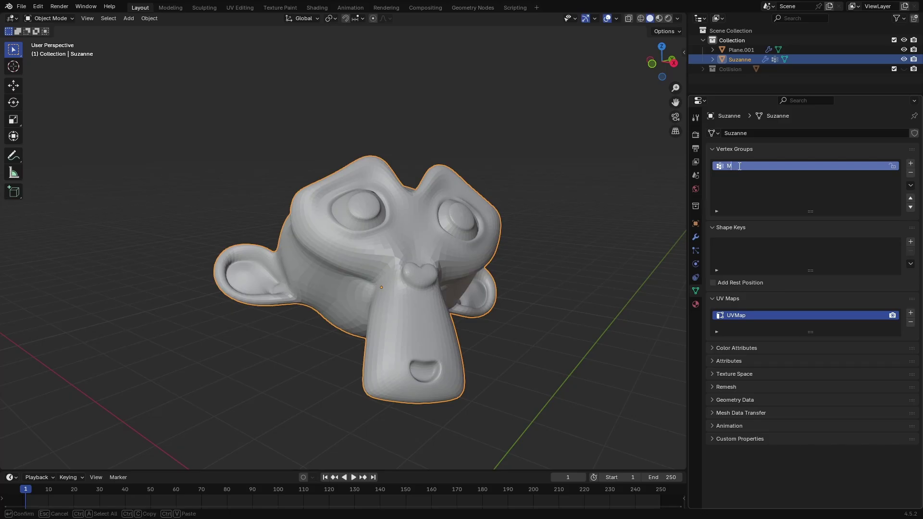
{"action": "key", "text": "Return"}
Assign the Mask attribute as the vertex group of Plane.001's mesh emitter.
{"action": "left_click", "coordinate": [741, 50]}
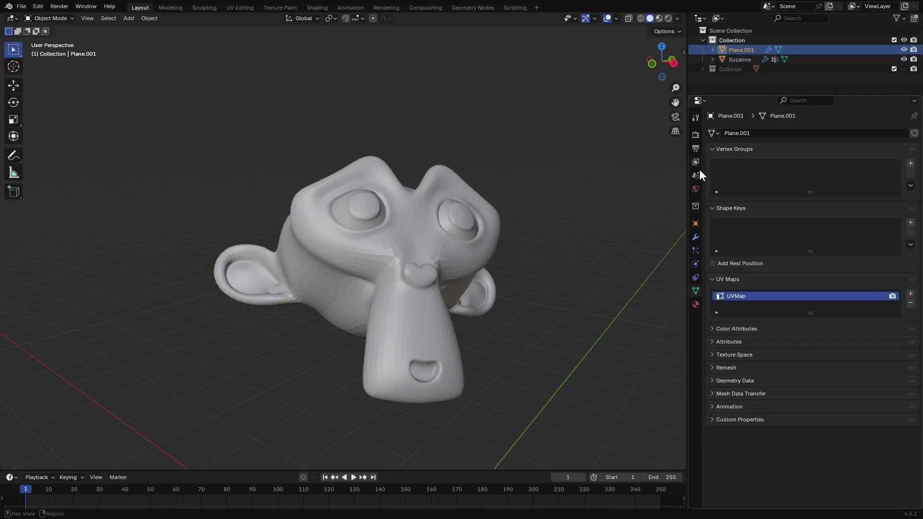
{"action": "left_click", "coordinate": [695, 237]}
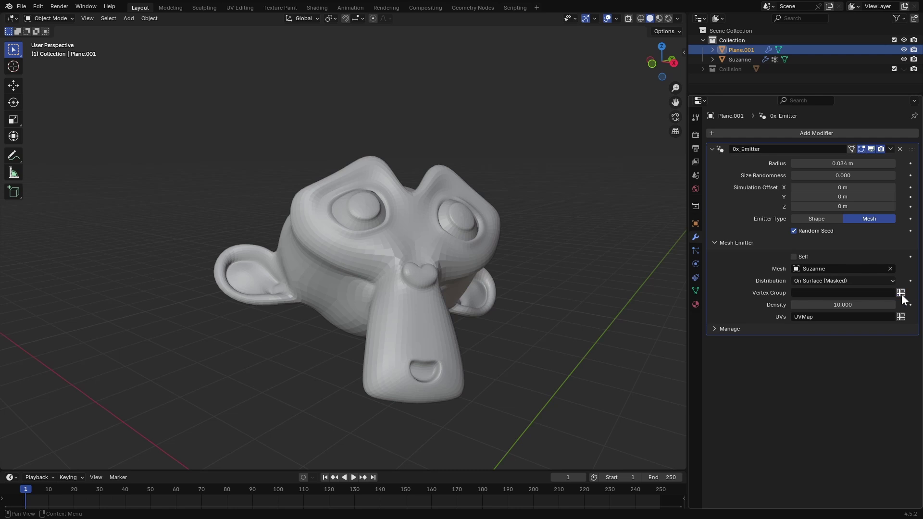
{"action": "left_click", "coordinate": [828, 293]}
{"action": "type", "text": "Mask"}
{"action": "key", "text": "Return"}
{"action": "middle_click_drag", "start_coordinate": [370, 340], "coordinate": [413, 347]}
Raise the masked emitter's particle density to 100, then to 1000.
{"action": "left_click", "coordinate": [837, 306]}
{"action": "type", "text": "100"}
{"action": "key", "text": "Return"}
{"action": "mouse_move", "coordinate": [469, 315]}
{"action": "middle_mouse_down"}
{"action": "mouse_move", "coordinate": [533, 334]}
{"action": "mouse_move", "coordinate": [459, 322]}
{"action": "middle_mouse_up"}
{"action": "left_click", "coordinate": [836, 307]}
{"action": "type", "text": "1000"}
{"action": "key", "text": "Return"}
Switch the emitter's distribution to In Volume with a density of 100 and hide the Suzanne mesh.
{"action": "left_click", "coordinate": [836, 281]}
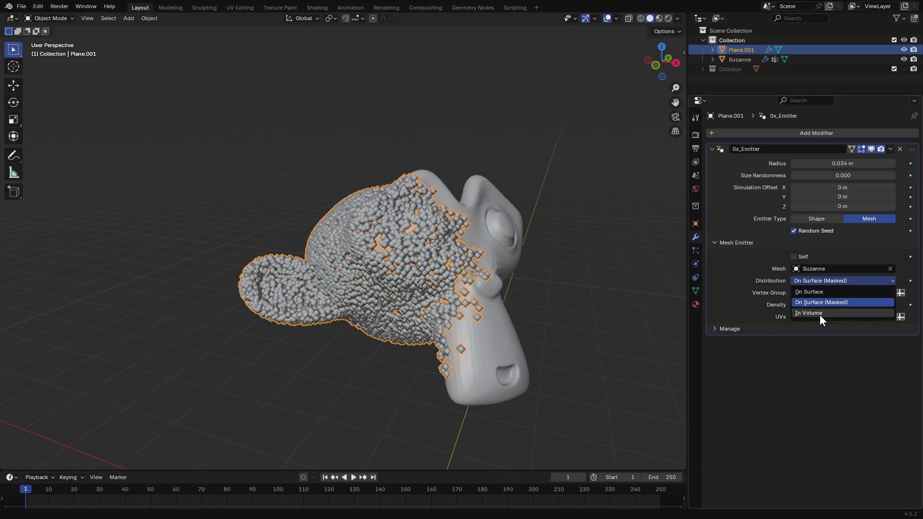
{"action": "left_click", "coordinate": [820, 313]}
{"action": "left_click", "coordinate": [904, 59]}
{"action": "left_click", "coordinate": [842, 294]}
{"action": "type", "text": "100"}
{"action": "key", "text": "Return"}
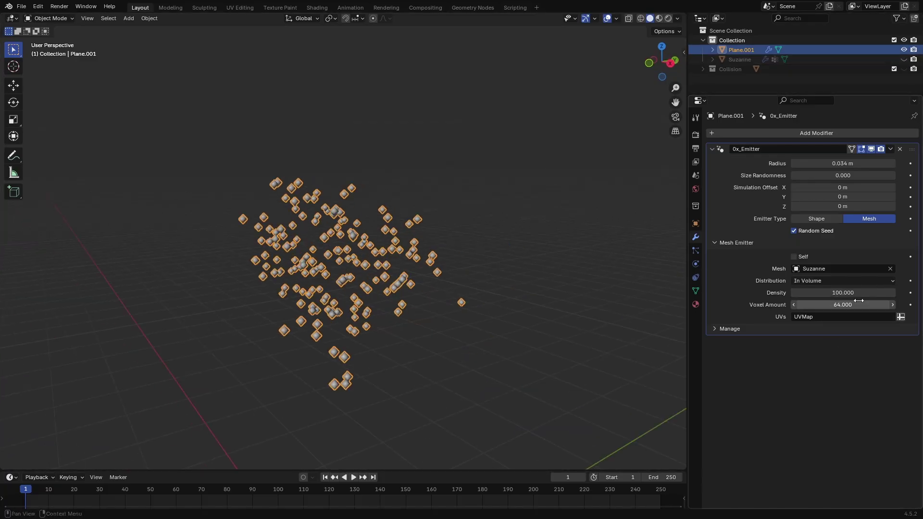
Set the volume distribution's voxel amount to 128 and its density to 1000.
{"action": "left_click", "coordinate": [838, 305]}
{"action": "type", "text": "128"}
{"action": "key", "text": "Return"}
{"action": "left_click", "coordinate": [838, 292]}
{"action": "type", "text": "1000"}
{"action": "key", "text": "Return"}
{"action": "mouse_move", "coordinate": [642, 327]}
{"action": "middle_mouse_down"}
{"action": "mouse_move", "coordinate": [552, 339]}
{"action": "mouse_move", "coordinate": [639, 332]}
{"action": "middle_mouse_up"}
Switch the emitter's distribution back to On Surface and collapse the emitter's settings.
{"action": "left_click", "coordinate": [824, 282]}
{"action": "left_click", "coordinate": [821, 291]}
{"action": "left_click", "coordinate": [732, 242]}
{"action": "left_click", "coordinate": [714, 150]}
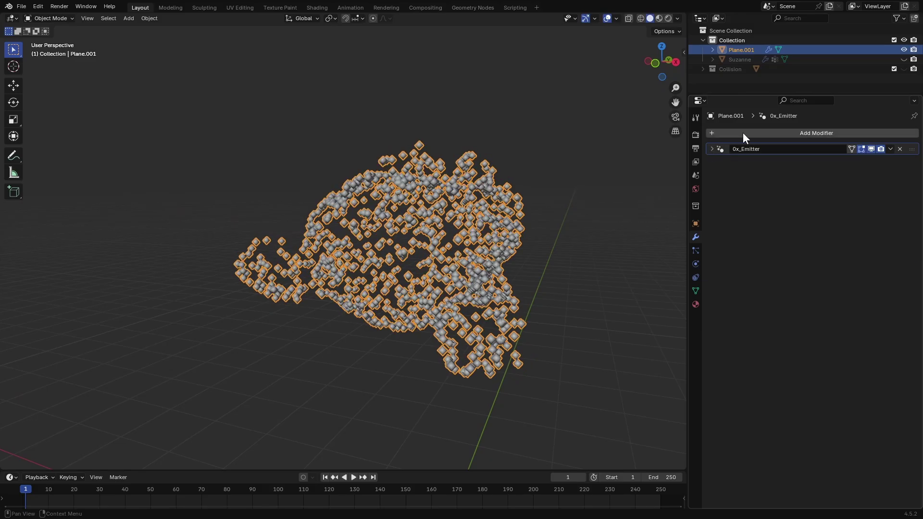
Add the 2_SpawnRateParticleSimulator modifier to the plane, play the simulation and return to the first frame.
{"action": "key", "text": "shift+a"}
{"action": "mouse_move", "coordinate": [724, 152]}
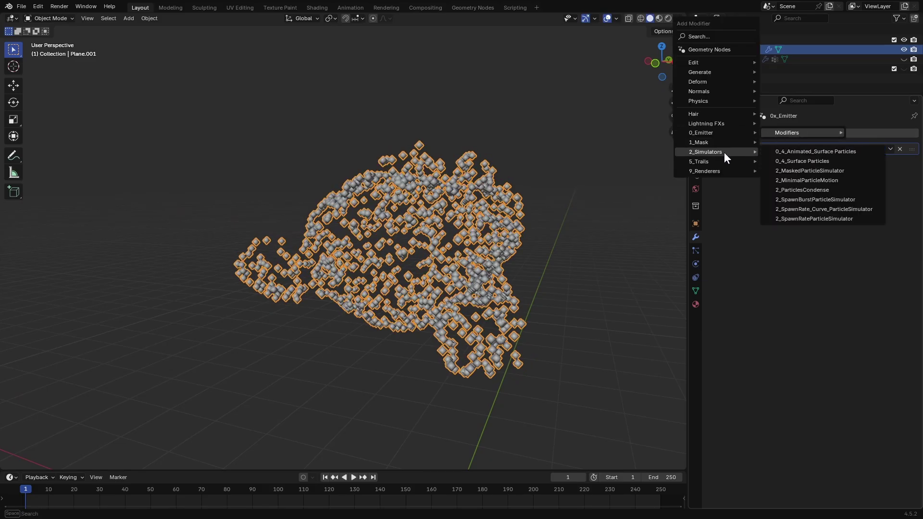
{"action": "left_click", "coordinate": [830, 220]}
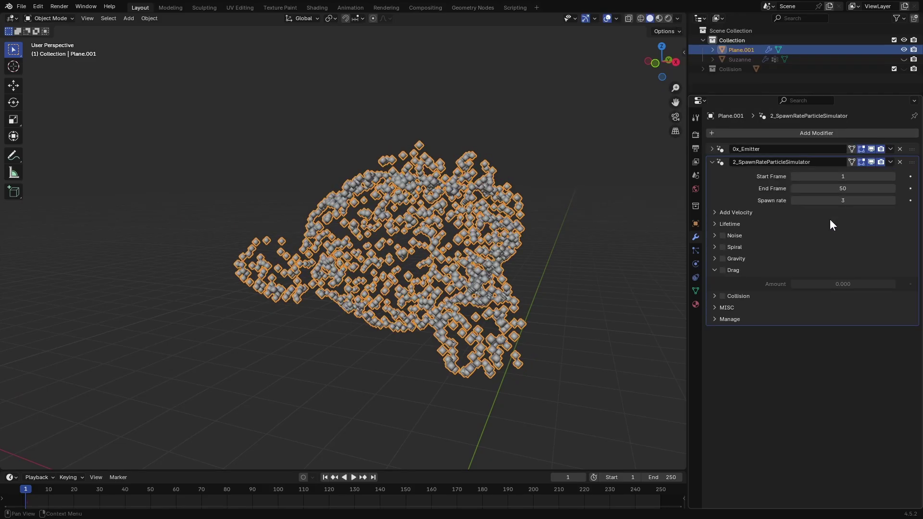
{"action": "scroll", "coordinate": [564, 316], "scroll_direction": "down", "scroll_amount": 4}
{"action": "key", "text": "space"}
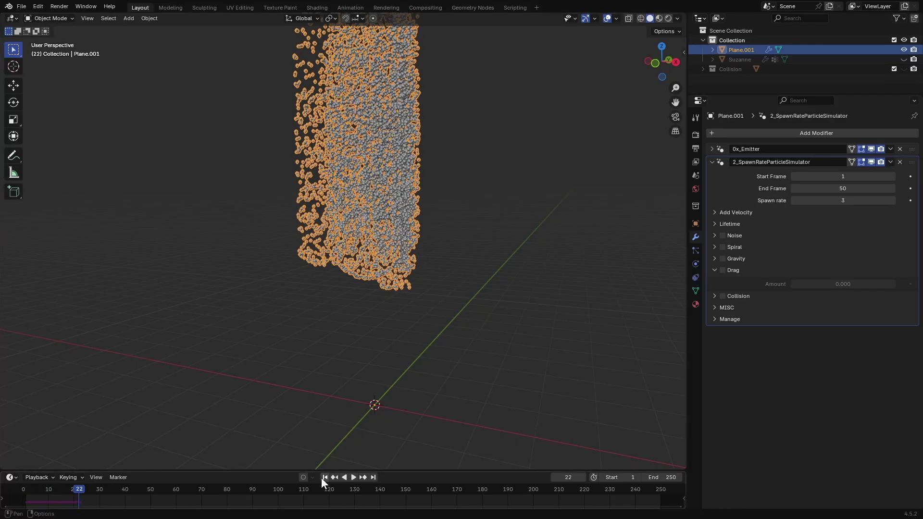
{"action": "left_click", "coordinate": [326, 477]}
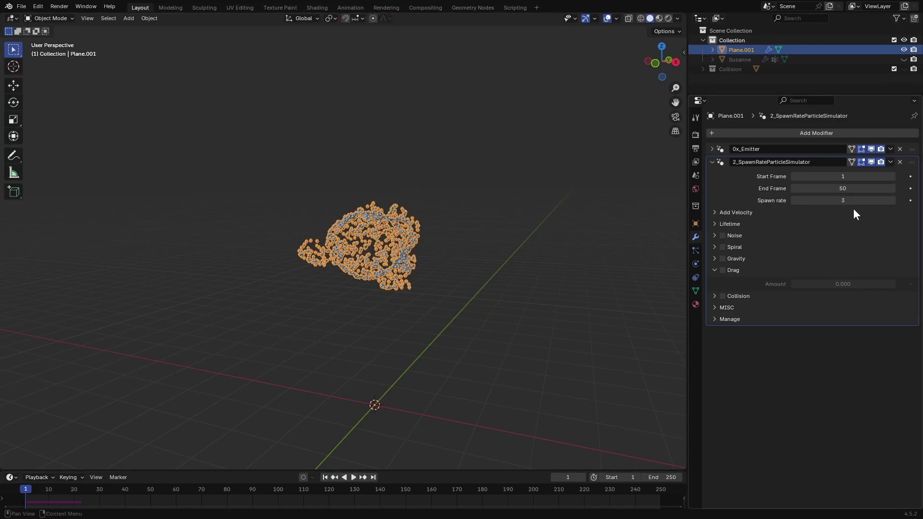
Try From Point as the simulator's velocity type and play the simulation from the first frame.
{"action": "left_click", "coordinate": [734, 213]}
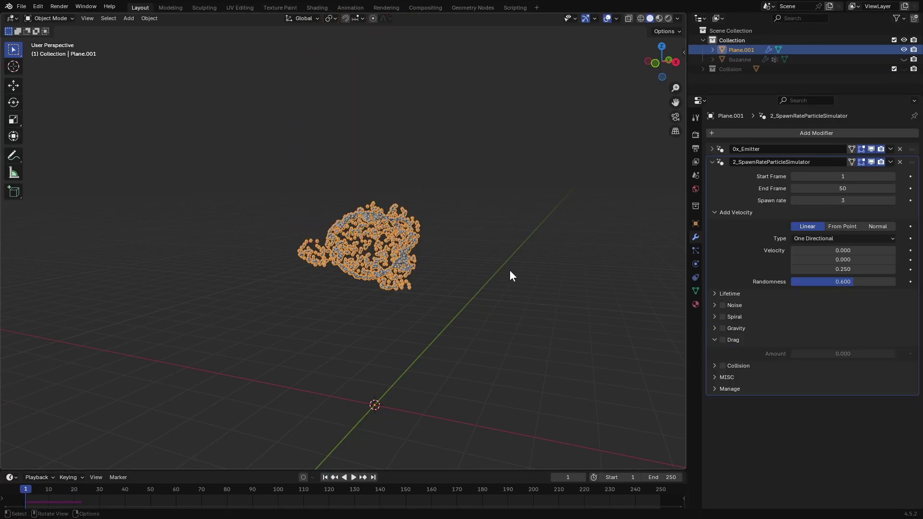
{"action": "key", "text": "space"}
{"action": "left_click", "coordinate": [842, 226]}
{"action": "key", "text": "shift+Left"}
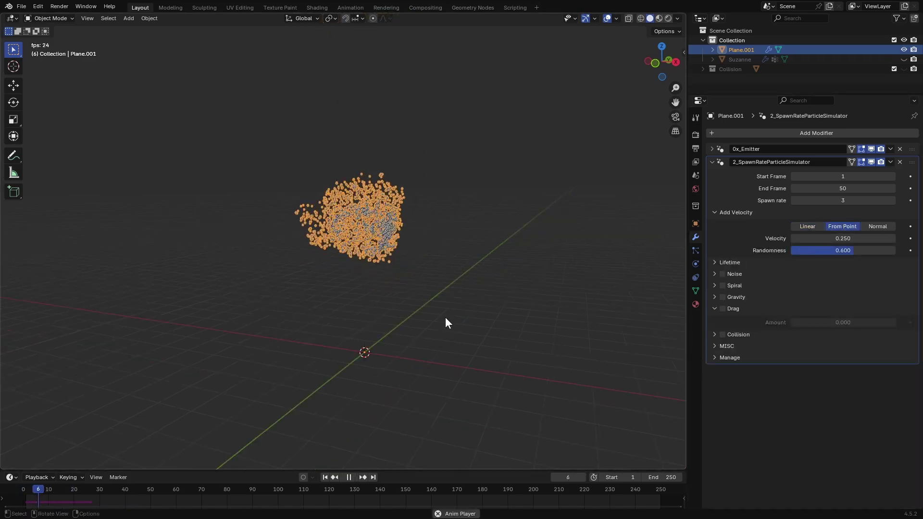
{"action": "key", "text": "space"}
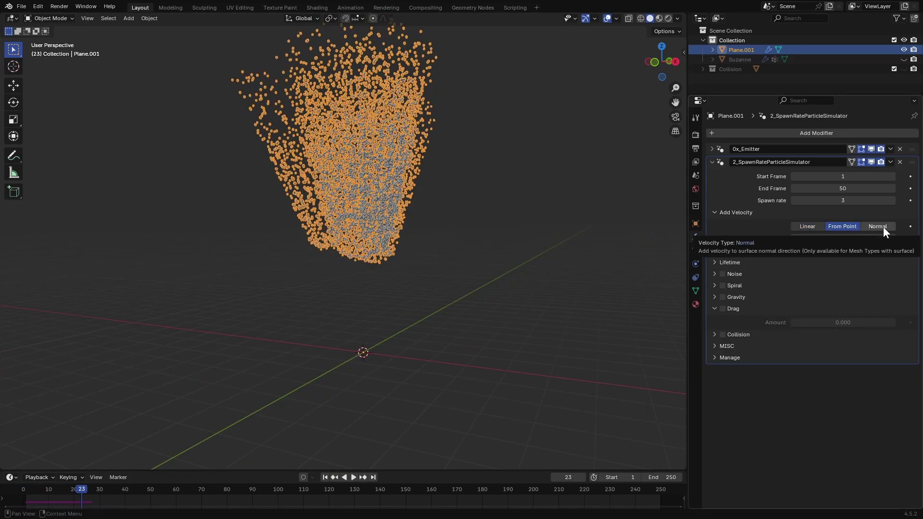
Set the simulator's velocity type to Normal with velocity 0.096 and randomness 0, and preview it with Suzanne shown.
{"action": "left_click", "coordinate": [883, 227]}
{"action": "key", "text": "space"}
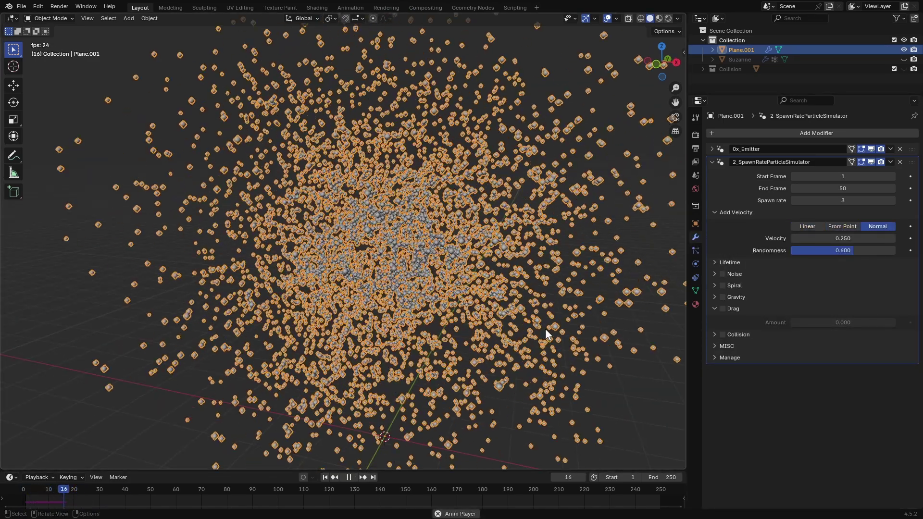
{"action": "key", "text": "space"}
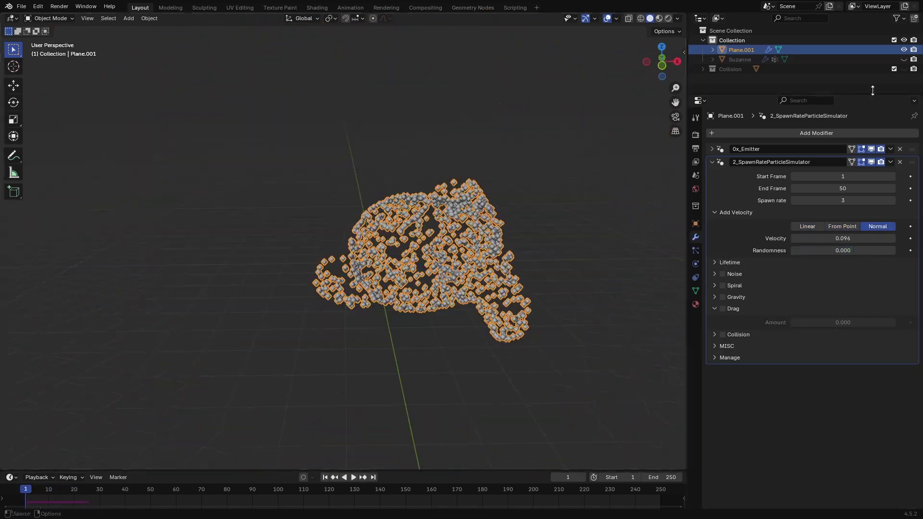
{"action": "left_click", "coordinate": [904, 59]}
{"action": "key", "text": "space"}
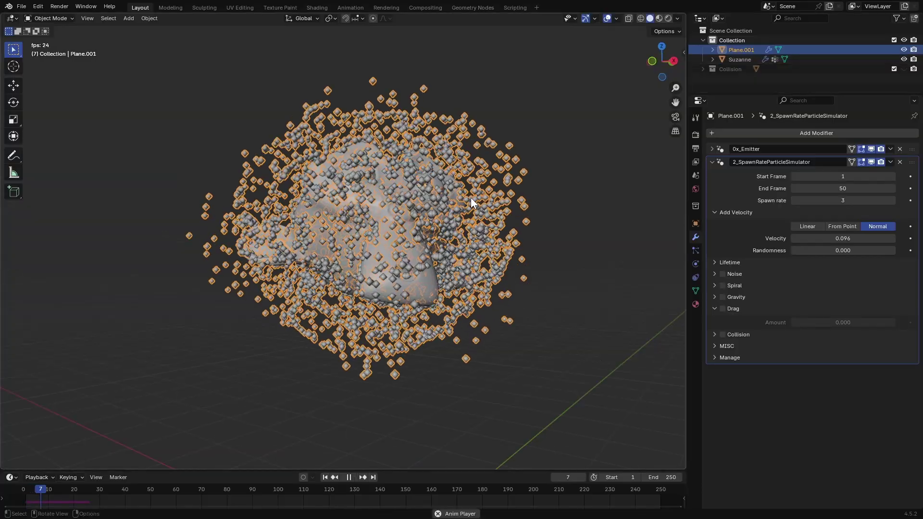
{"action": "key", "text": "space"}
Reduce the mesh emitter's surface density to 10 and replay the simulation from the first frame.
{"action": "left_click", "coordinate": [712, 162]}
{"action": "left_click", "coordinate": [712, 149]}
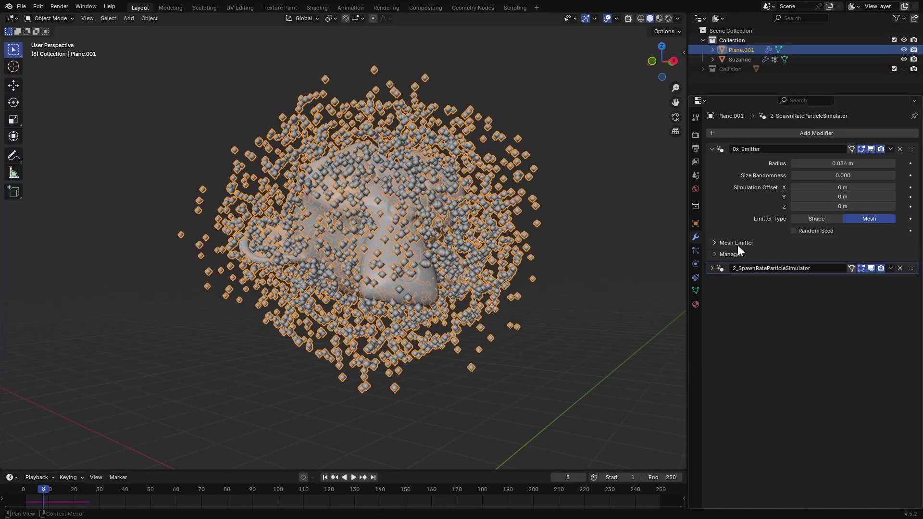
{"action": "left_click", "coordinate": [736, 243]}
{"action": "double_click", "coordinate": [846, 293]}
{"action": "type", "text": "10"}
{"action": "key", "text": "Return"}
{"action": "key", "text": "shift+Left"}
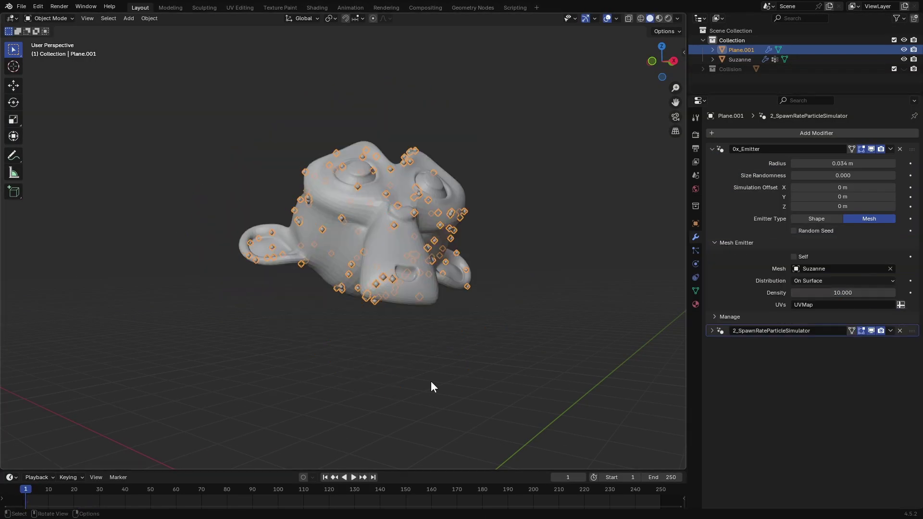
{"action": "key", "text": "space"}
{"action": "key", "text": "space"}
{"action": "middle_click_drag", "start_coordinate": [432, 382], "coordinate": [501, 400]}
{"action": "scroll", "coordinate": [501, 400], "scroll_direction": "down", "scroll_amount": 2}
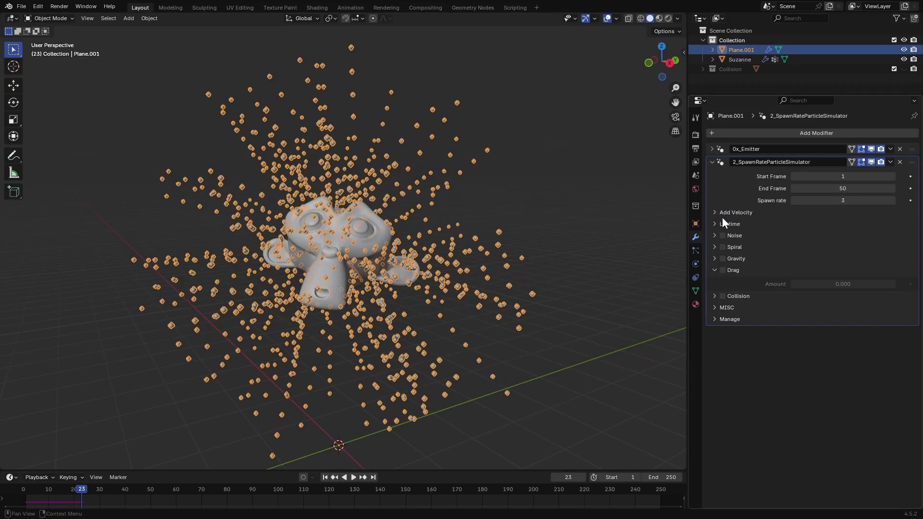
Examine the spawn-rate simulator's Lifetime and MISC settings and collapse its Drag section.
{"action": "left_click", "coordinate": [726, 222]}
{"action": "left_click", "coordinate": [726, 223]}
{"action": "left_click", "coordinate": [715, 270]}
{"action": "left_click", "coordinate": [714, 294]}
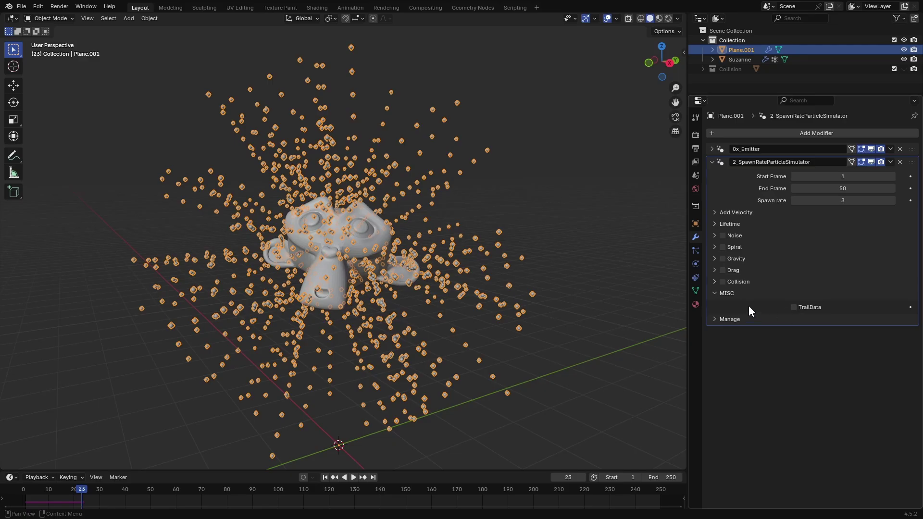
{"action": "left_click", "coordinate": [714, 294]}
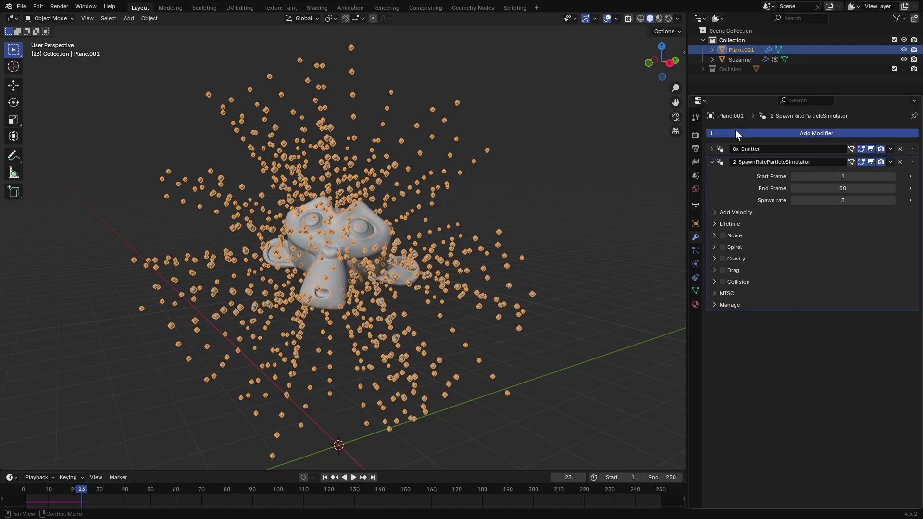
Add the 9_RibbonRenderer modifier to the plane and inspect the ribbons around the monkey.
{"action": "left_click", "coordinate": [734, 131]}
{"action": "mouse_move", "coordinate": [697, 160]}
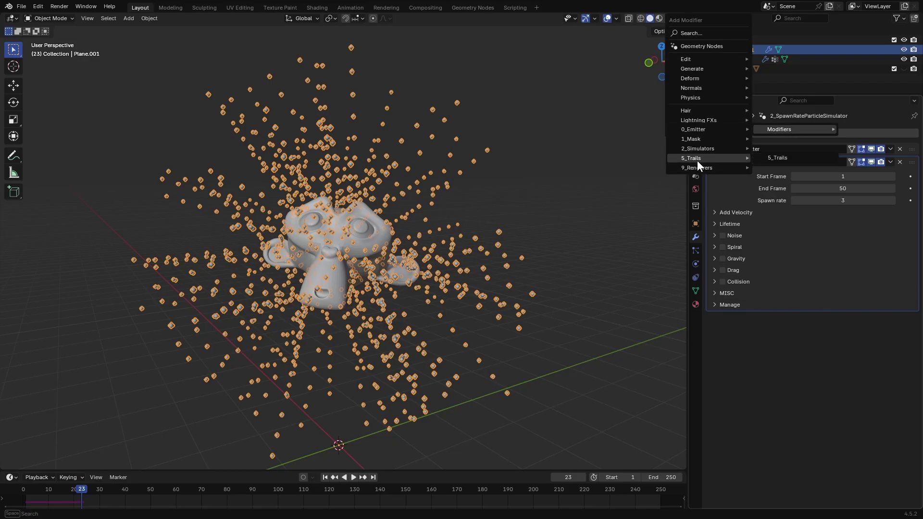
{"action": "left_click", "coordinate": [791, 187]}
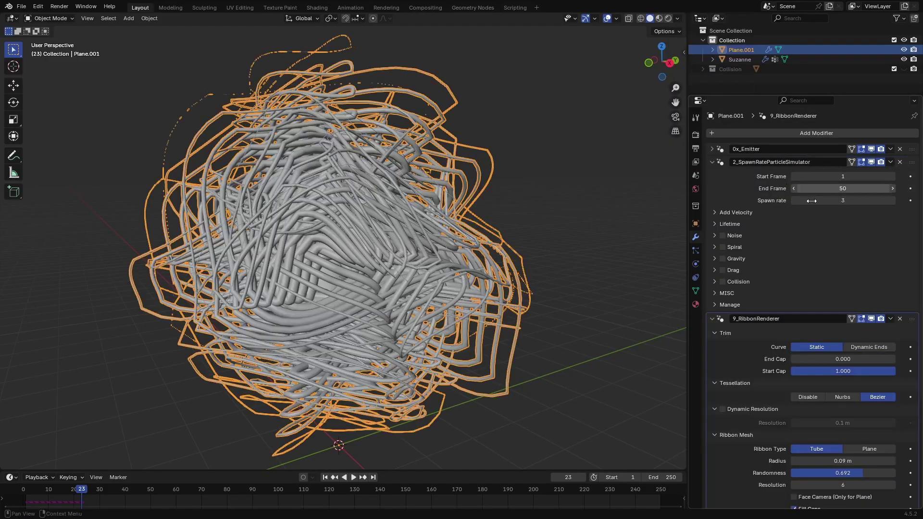
{"action": "middle_click_drag", "start_coordinate": [347, 385], "coordinate": [447, 392]}
Collapse the ribbon renderer's settings and enable TrailData in the simulator's MISC options.
{"action": "left_click", "coordinate": [712, 318]}
{"action": "left_click", "coordinate": [725, 292]}
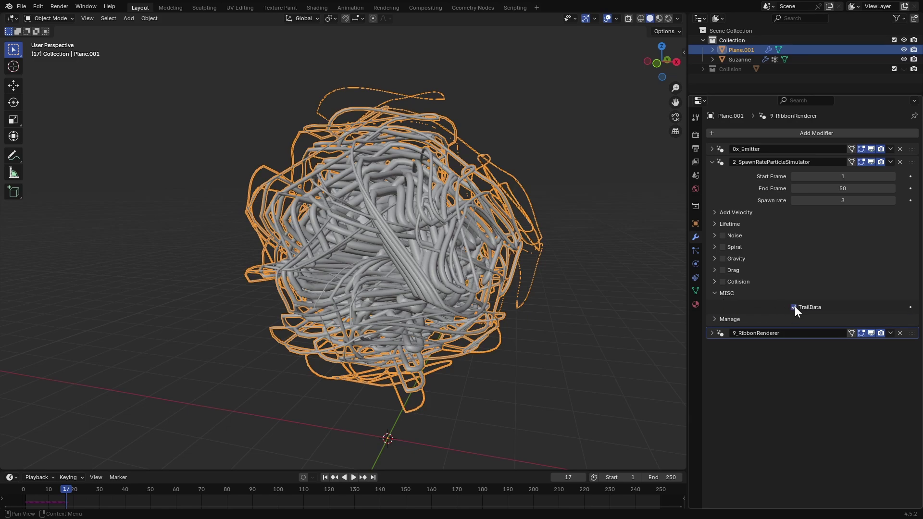
Replay the simulation from the first frame and inspect the ribbon trails around the monkey.
{"action": "left_click", "coordinate": [325, 477]}
{"action": "key", "text": "space"}
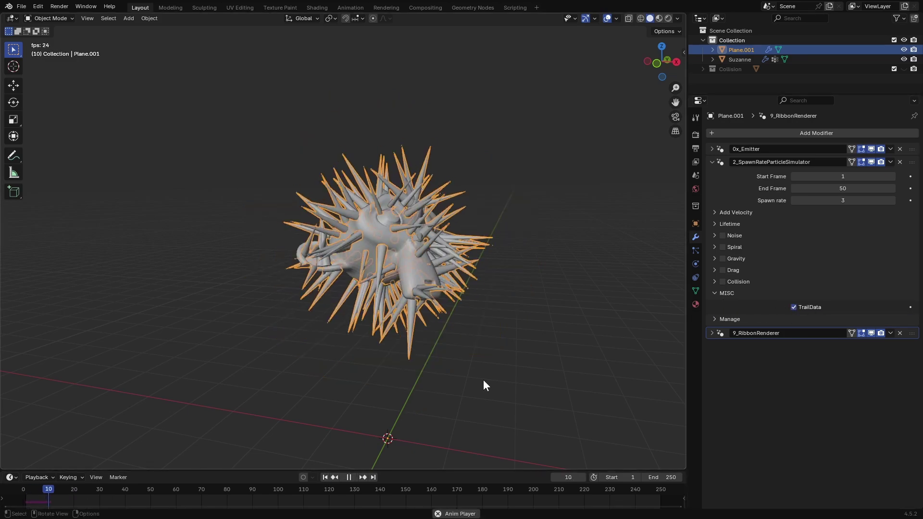
{"action": "key", "text": "space"}
{"action": "middle_click_drag", "start_coordinate": [492, 377], "coordinate": [415, 364]}
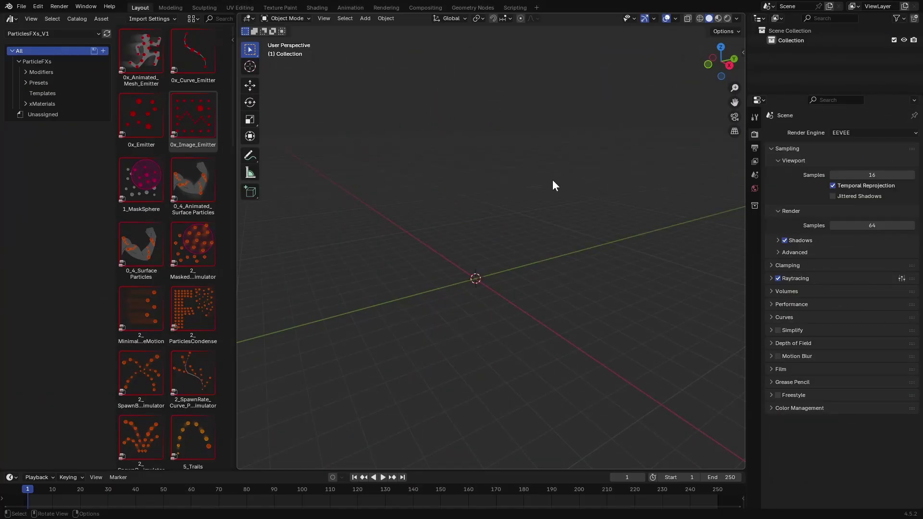
Show the ParticlesFXs templates and place the Fountain template at the scene's origin.
{"action": "left_click", "coordinate": [35, 93]}
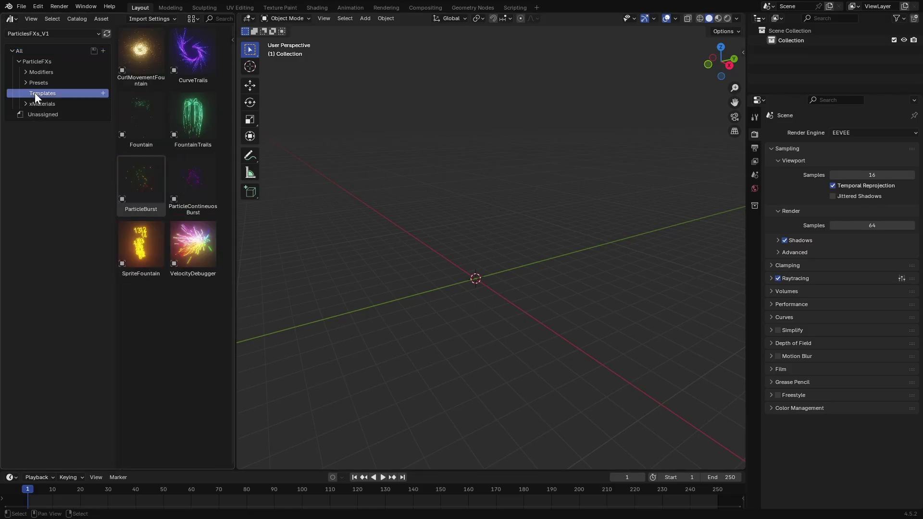
{"action": "left_click_drag", "start_coordinate": [233, 146], "coordinate": [240, 146]}
{"action": "left_click", "coordinate": [145, 120]}
{"action": "left_click_drag", "start_coordinate": [146, 119], "coordinate": [481, 279]}
Show the Fountain's modifiers, collapse their settings, and play the particle simulation.
{"action": "left_click", "coordinate": [753, 235]}
{"action": "left_click_drag", "start_coordinate": [745, 233], "coordinate": [728, 231]}
{"action": "left_click", "coordinate": [753, 172]}
{"action": "left_click", "coordinate": [753, 174]}
{"action": "left_click", "coordinate": [753, 161]}
{"action": "left_click", "coordinate": [753, 161]}
{"action": "left_click", "coordinate": [753, 148]}
{"action": "left_click", "coordinate": [753, 148]}
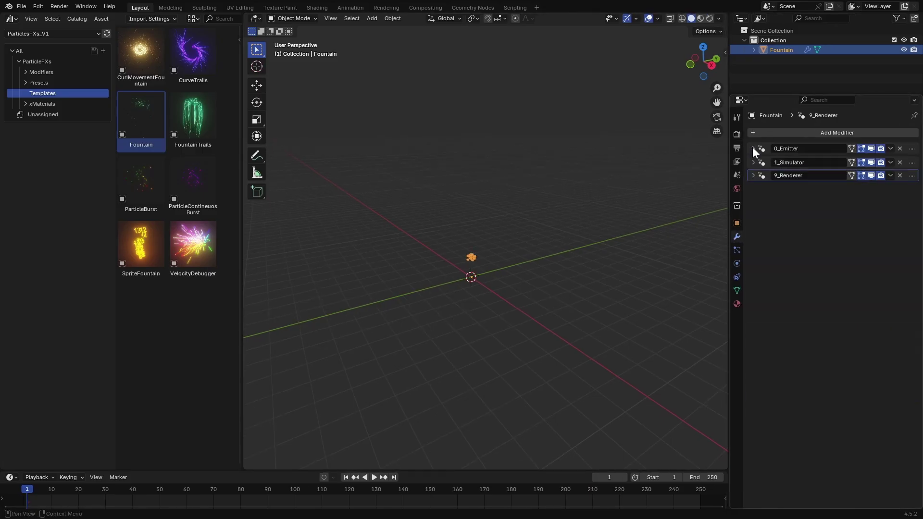
{"action": "key", "text": "space"}
Replace the Fountain with the CurlMovementFountain template and play it from the first frame.
{"action": "left_click_drag", "start_coordinate": [141, 52], "coordinate": [473, 241]}
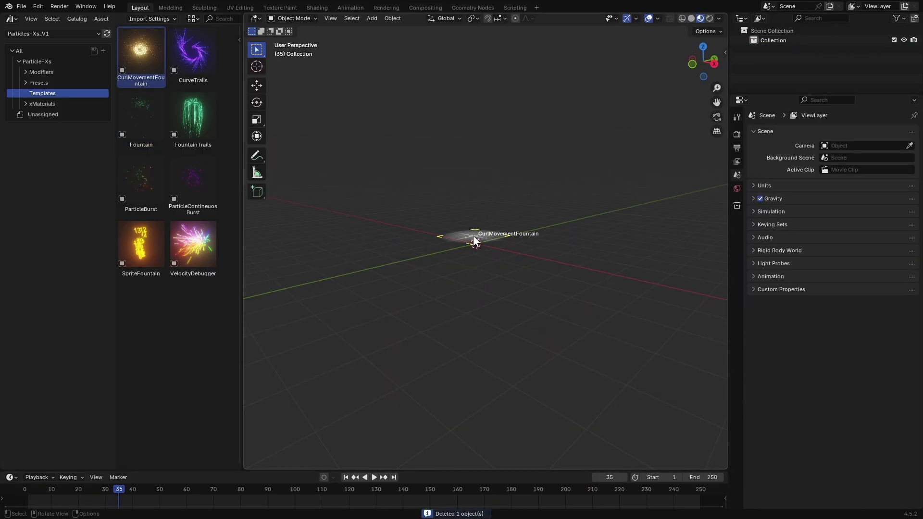
{"action": "left_click", "coordinate": [345, 477]}
{"action": "middle_click_drag", "start_coordinate": [532, 308], "coordinate": [538, 336]}
{"action": "key", "text": "space"}
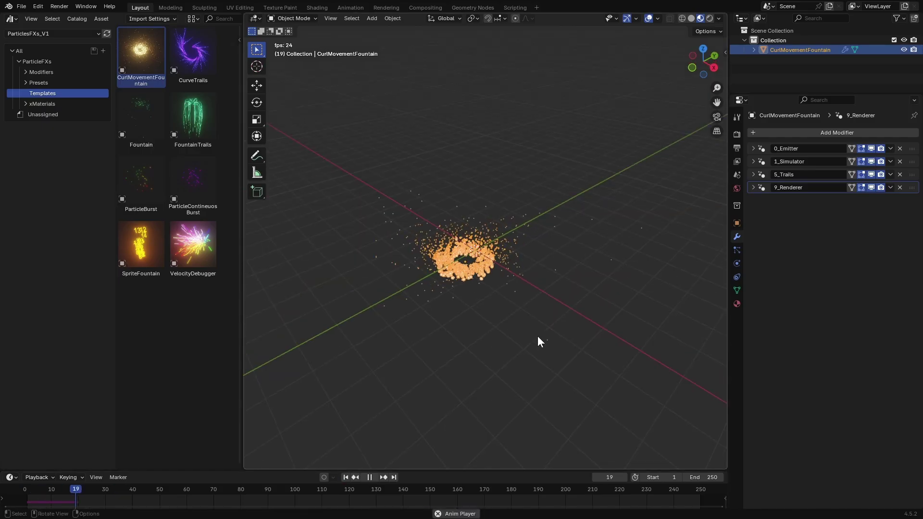
{"action": "key", "text": "space"}
Replace the curl fountain with the FountainTrails template and play it from the first frame.
{"action": "key", "text": "Delete"}
{"action": "left_click_drag", "start_coordinate": [193, 115], "coordinate": [469, 214]}
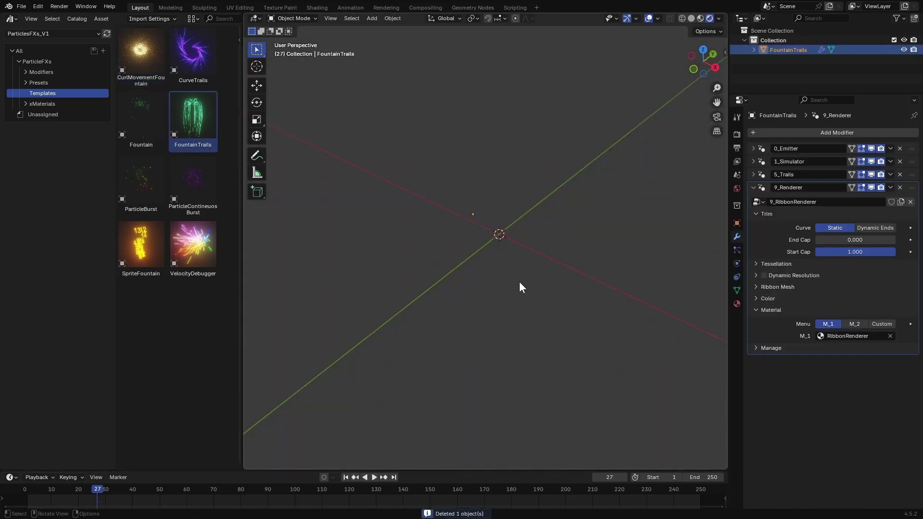
{"action": "middle_click_drag", "start_coordinate": [519, 281], "coordinate": [561, 309]}
{"action": "key", "text": "shift+Left"}
{"action": "key", "text": "space"}
{"action": "key", "text": "space"}
{"action": "scroll", "coordinate": [560, 310], "scroll_direction": "down", "scroll_amount": 5}
Replace the fountain trails with the CurveTrails template and play it from the first frame.
{"action": "key", "text": "Delete"}
{"action": "left_click_drag", "start_coordinate": [193, 51], "coordinate": [490, 243]}
{"action": "key", "text": "shift+Left"}
{"action": "key", "text": "space"}
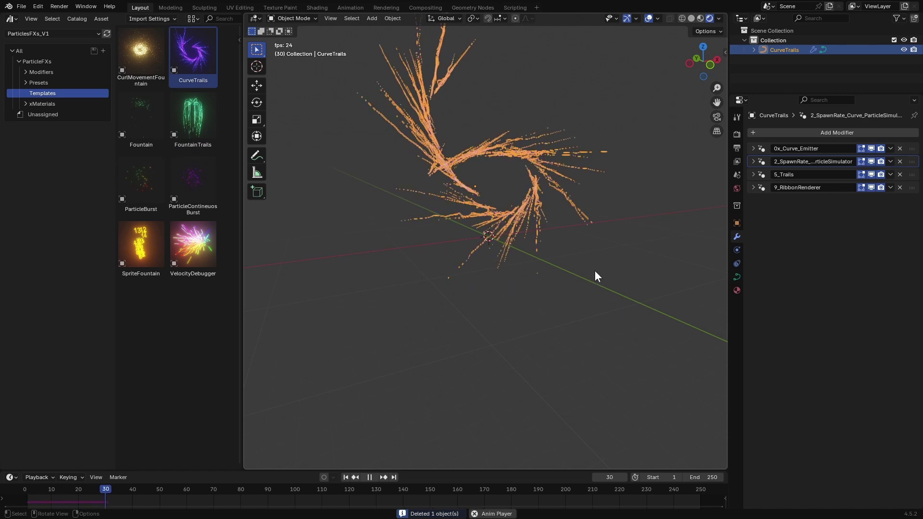
{"action": "key", "text": "space"}
Replace the curve trails with the SpriteFountain template and play it from the first frame.
{"action": "left_click", "coordinate": [636, 255]}
{"action": "middle_click_drag", "start_coordinate": [632, 278], "coordinate": [558, 317]}
{"action": "middle_click_drag", "start_coordinate": [559, 317], "coordinate": [528, 312]}
{"action": "left_click_drag", "start_coordinate": [141, 244], "coordinate": [494, 238]}
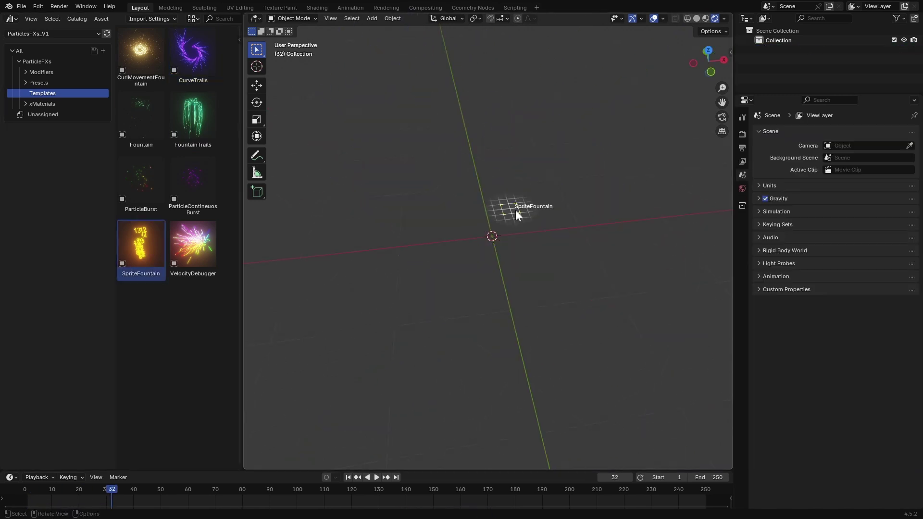
{"action": "middle_click_drag", "start_coordinate": [494, 237], "coordinate": [553, 313]}
{"action": "key", "text": "shift+Left"}
{"action": "key", "text": "space"}
{"action": "key", "text": "space"}
Add a camera to the scene and align it to the current view of the sprites.
{"action": "left_click", "coordinate": [553, 309]}
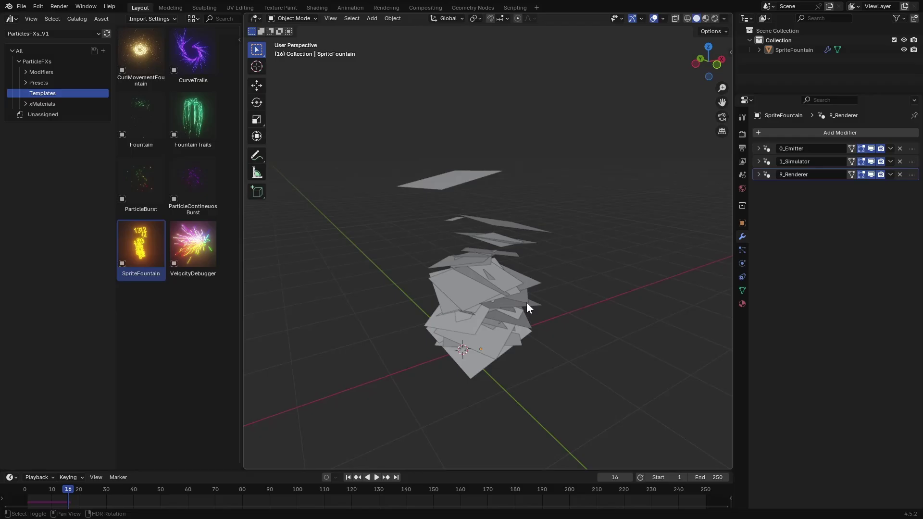
{"action": "key", "text": "shift+a"}
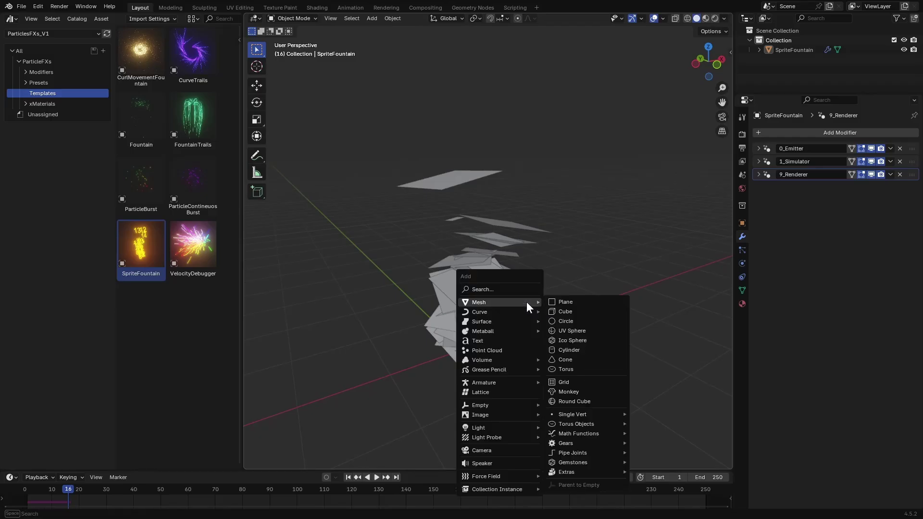
{"action": "left_click", "coordinate": [502, 451]}
{"action": "key", "text": "ctrl+alt+KP_0"}
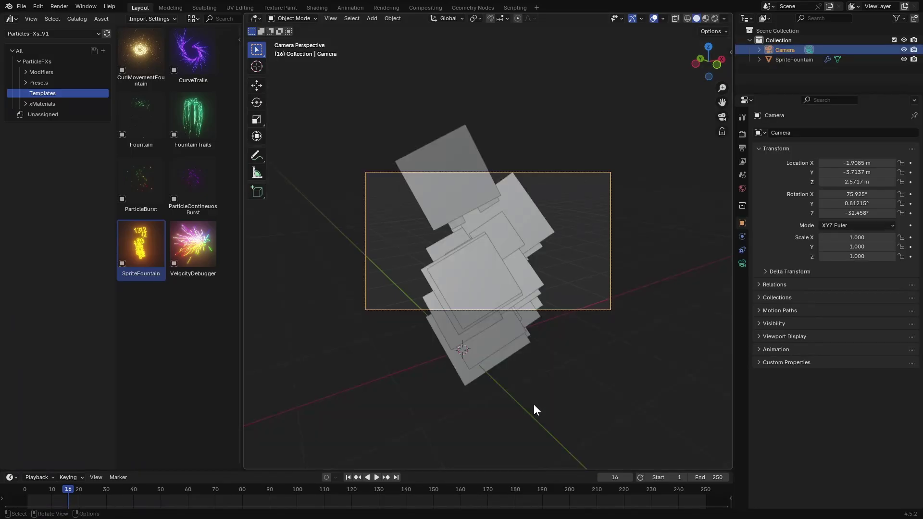
Leave the camera view and switch the viewport to rendered shading to show the number sprites.
{"action": "key", "text": "KP_0"}
{"action": "key", "text": "z"}
{"action": "left_click", "coordinate": [548, 335]}
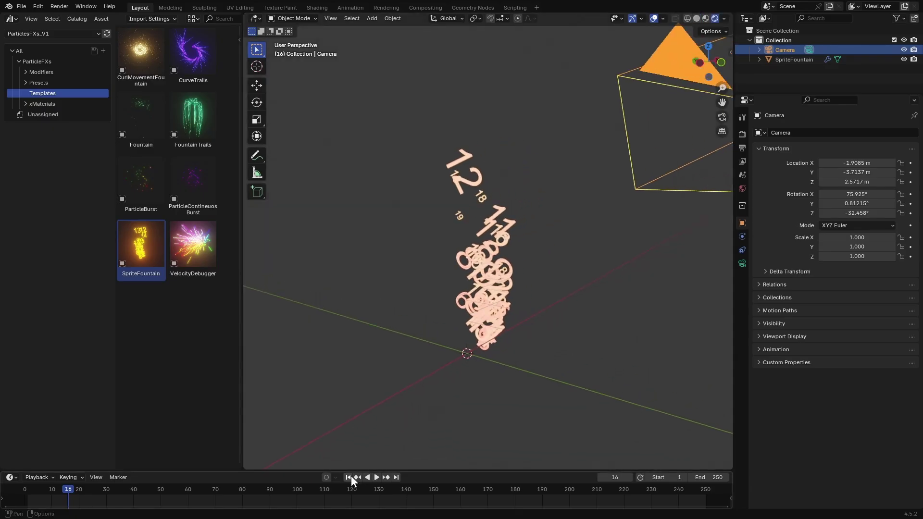
Replay the sprite fountain from the first frame and delete it from the scene.
{"action": "left_click", "coordinate": [347, 477]}
{"action": "middle_click_drag", "start_coordinate": [573, 357], "coordinate": [532, 350]}
{"action": "left_click", "coordinate": [446, 200]}
{"action": "left_click", "coordinate": [563, 344]}
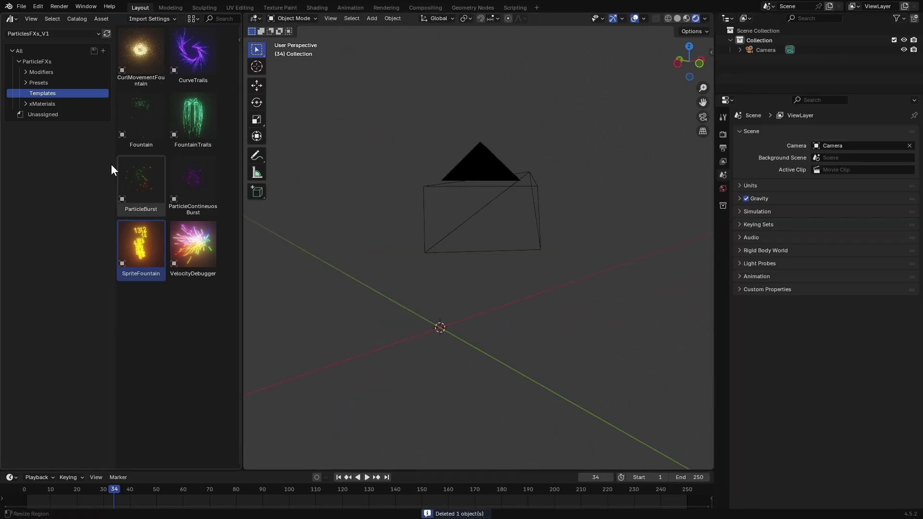
Browse the Environmental, Fire Energy and Image Based presets in the asset library.
{"action": "left_click", "coordinate": [39, 83]}
{"action": "left_click", "coordinate": [26, 83]}
{"action": "left_click", "coordinate": [46, 92]}
{"action": "left_click", "coordinate": [55, 103]}
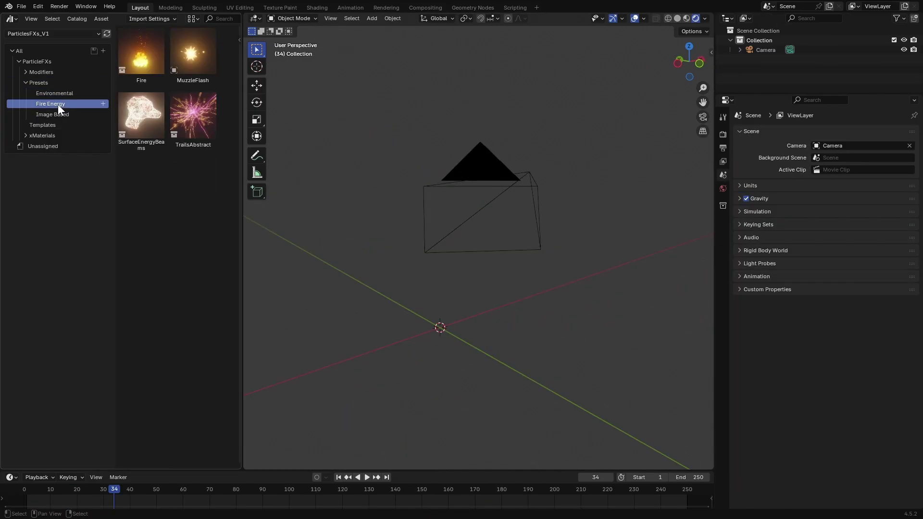
{"action": "left_click", "coordinate": [60, 113]}
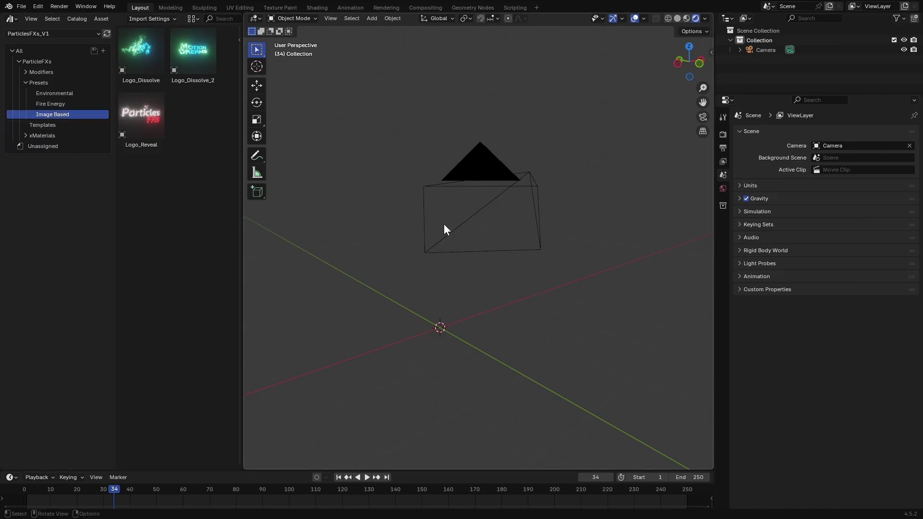
Delete the camera from the scene.
{"action": "left_click", "coordinate": [497, 176]}
{"action": "key", "text": "x"}
{"action": "left_click", "coordinate": [527, 267]}
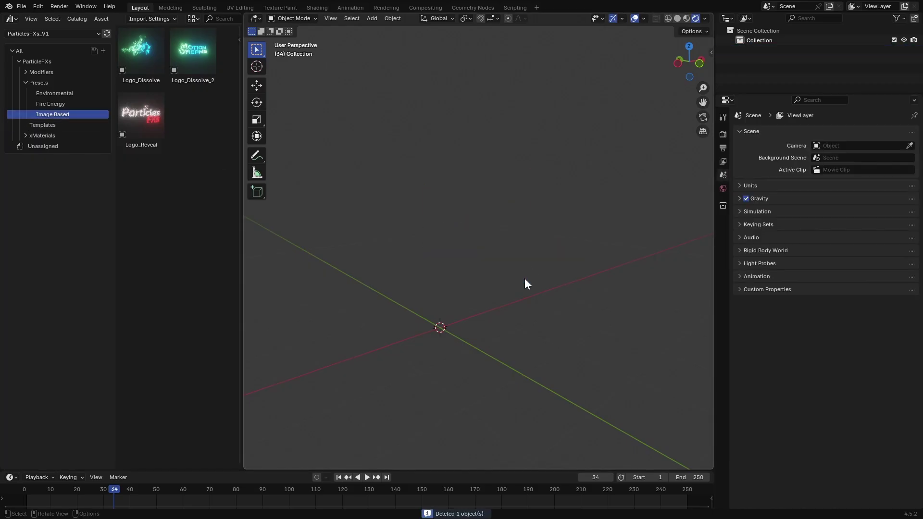
Place the Logo_Dissolve preset at the origin and inspect its dissolve animation.
{"action": "left_click_drag", "start_coordinate": [140, 48], "coordinate": [440, 329]}
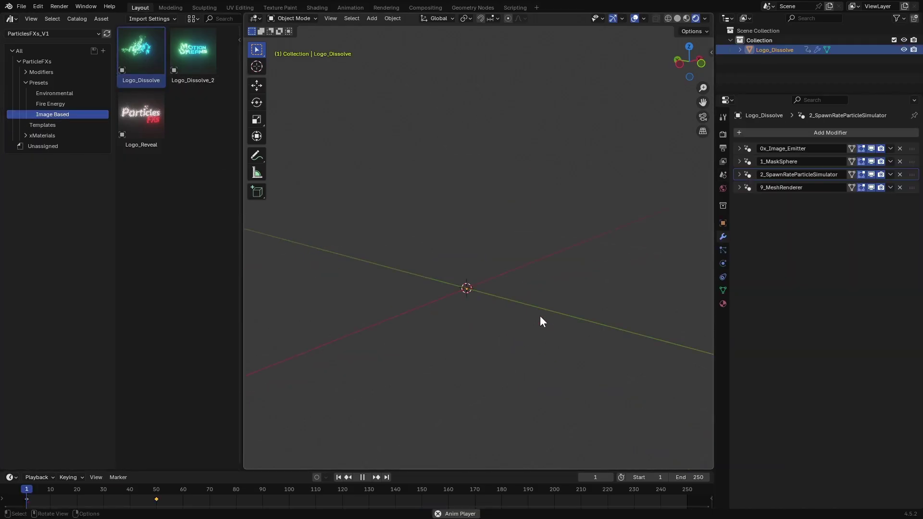
{"action": "left_click", "coordinate": [488, 346]}
{"action": "middle_click_drag", "start_coordinate": [490, 345], "coordinate": [455, 341]}
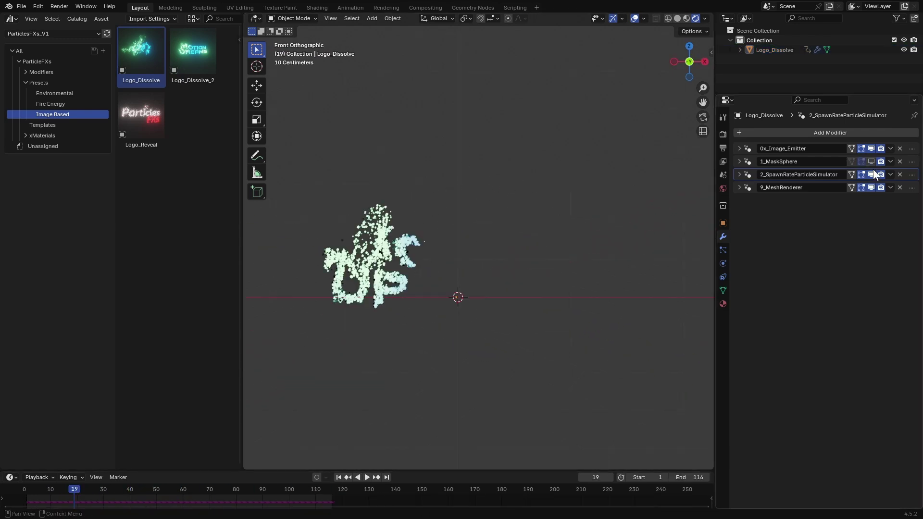
Hide the logo's spawn-rate simulator in the viewport, re-enable 1_MaskSphere, and scrub through the masked frames.
{"action": "left_click", "coordinate": [873, 171]}
{"action": "middle_click_drag", "start_coordinate": [453, 301], "coordinate": [517, 315]}
{"action": "left_click", "coordinate": [872, 162]}
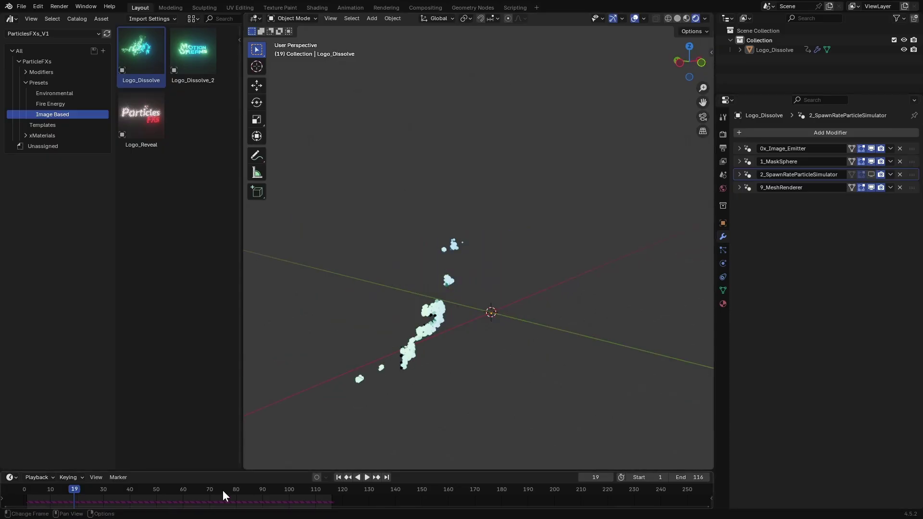
{"action": "left_click_drag", "start_coordinate": [82, 490], "coordinate": [53, 492]}
{"action": "left_click_drag", "start_coordinate": [51, 496], "coordinate": [75, 499]}
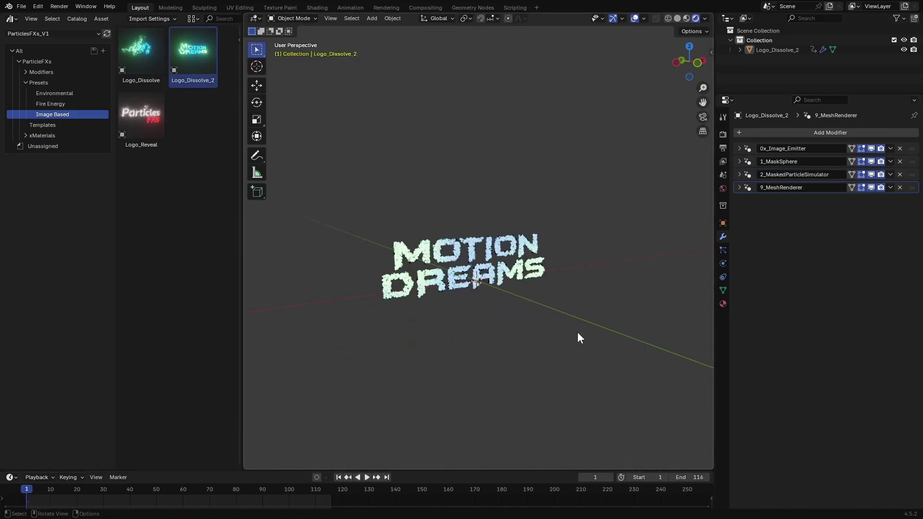
Play the Logo_Dissolve_2 preset and inspect the SurfaceEnergyBeams preset on the monkey.
{"action": "key", "text": "space"}
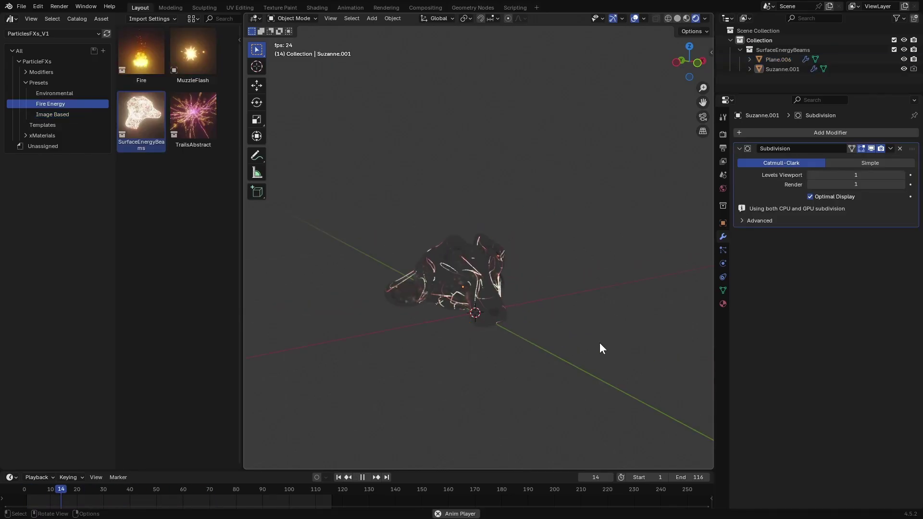
{"action": "middle_click_drag", "start_coordinate": [599, 376], "coordinate": [549, 342]}
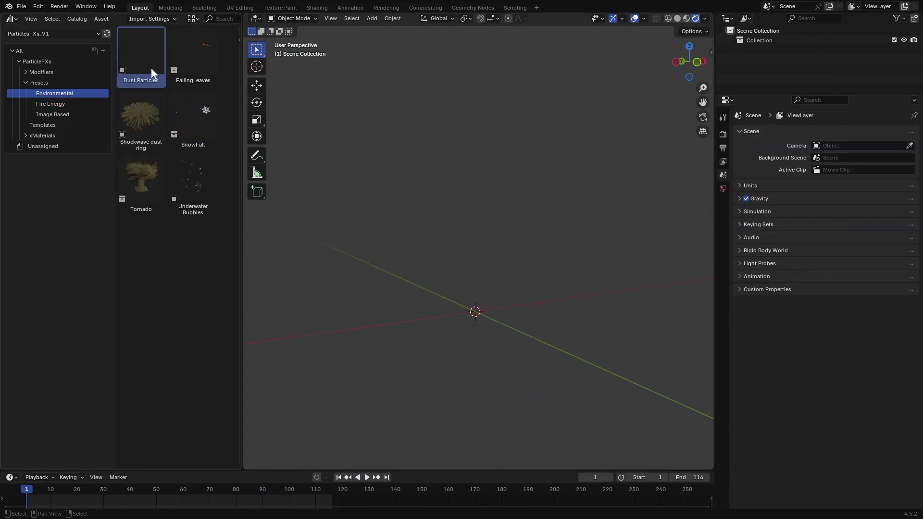
Place the Dust Particles preset at the origin, expand its 1_MinimalParticleMotion settings, and play the animation.
{"action": "left_click_drag", "start_coordinate": [151, 67], "coordinate": [476, 289]}
{"action": "left_click", "coordinate": [739, 162]}
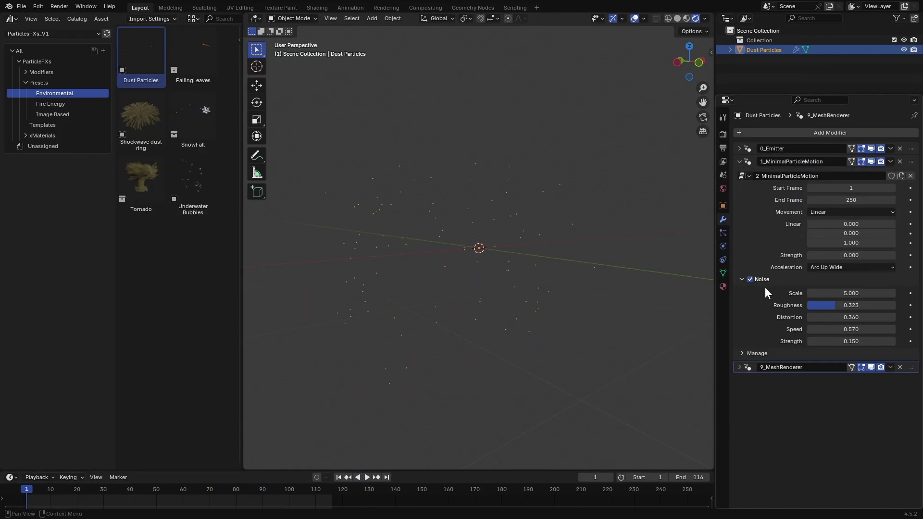
{"action": "key", "text": "space"}
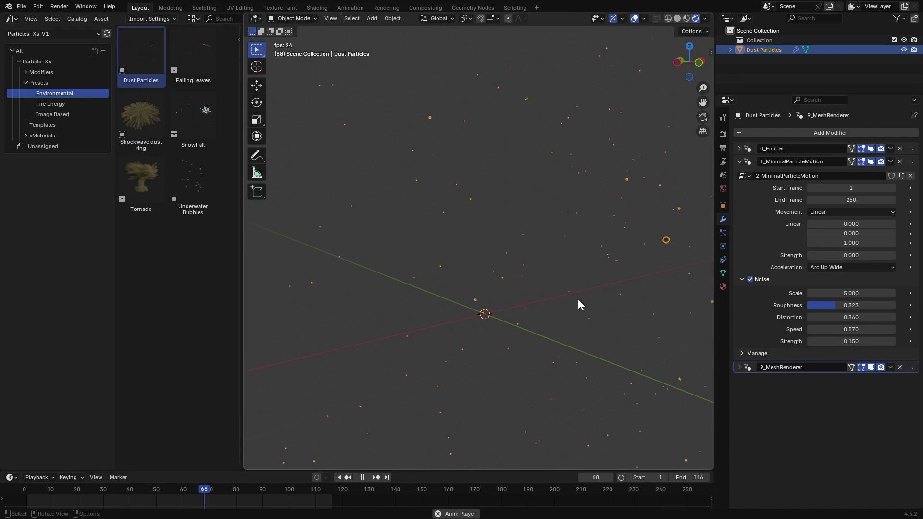
{"action": "left_click", "coordinate": [578, 299]}
{"action": "left_click", "coordinate": [665, 243]}
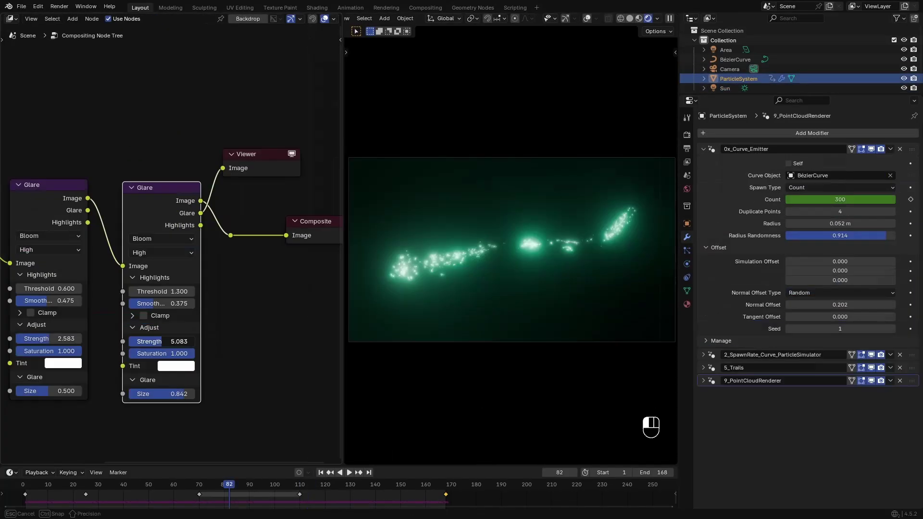
Increase the bloom strength of the last Glare node in the compositor.
{"action": "left_click_drag", "start_coordinate": [162, 341], "coordinate": [185, 341]}
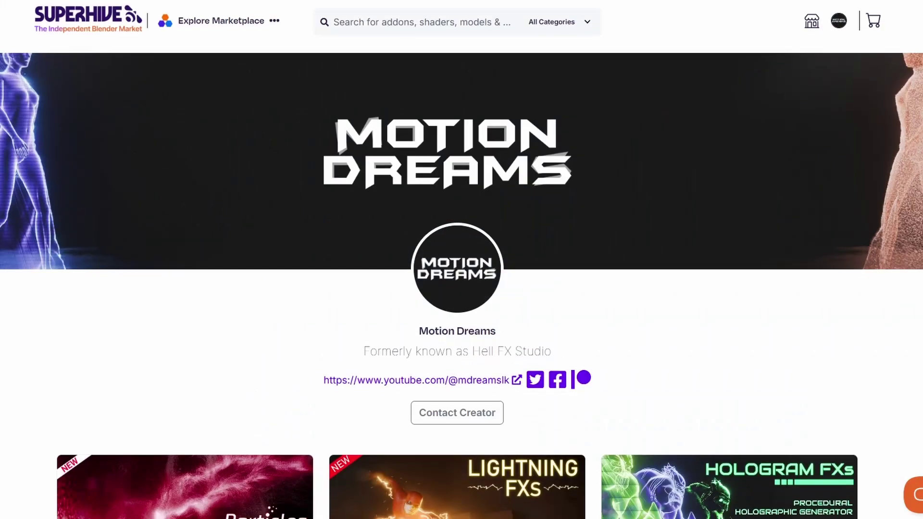
Switch to the Motion Dreams creator page on Superhive and view the listed products.
{"action": "scroll", "coordinate": [462, 260], "scroll_direction": "down", "scroll_amount": 6}
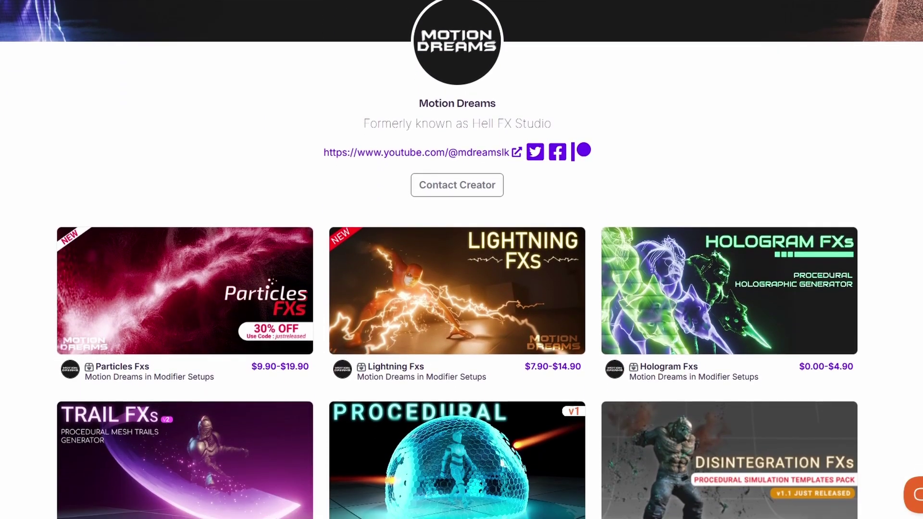